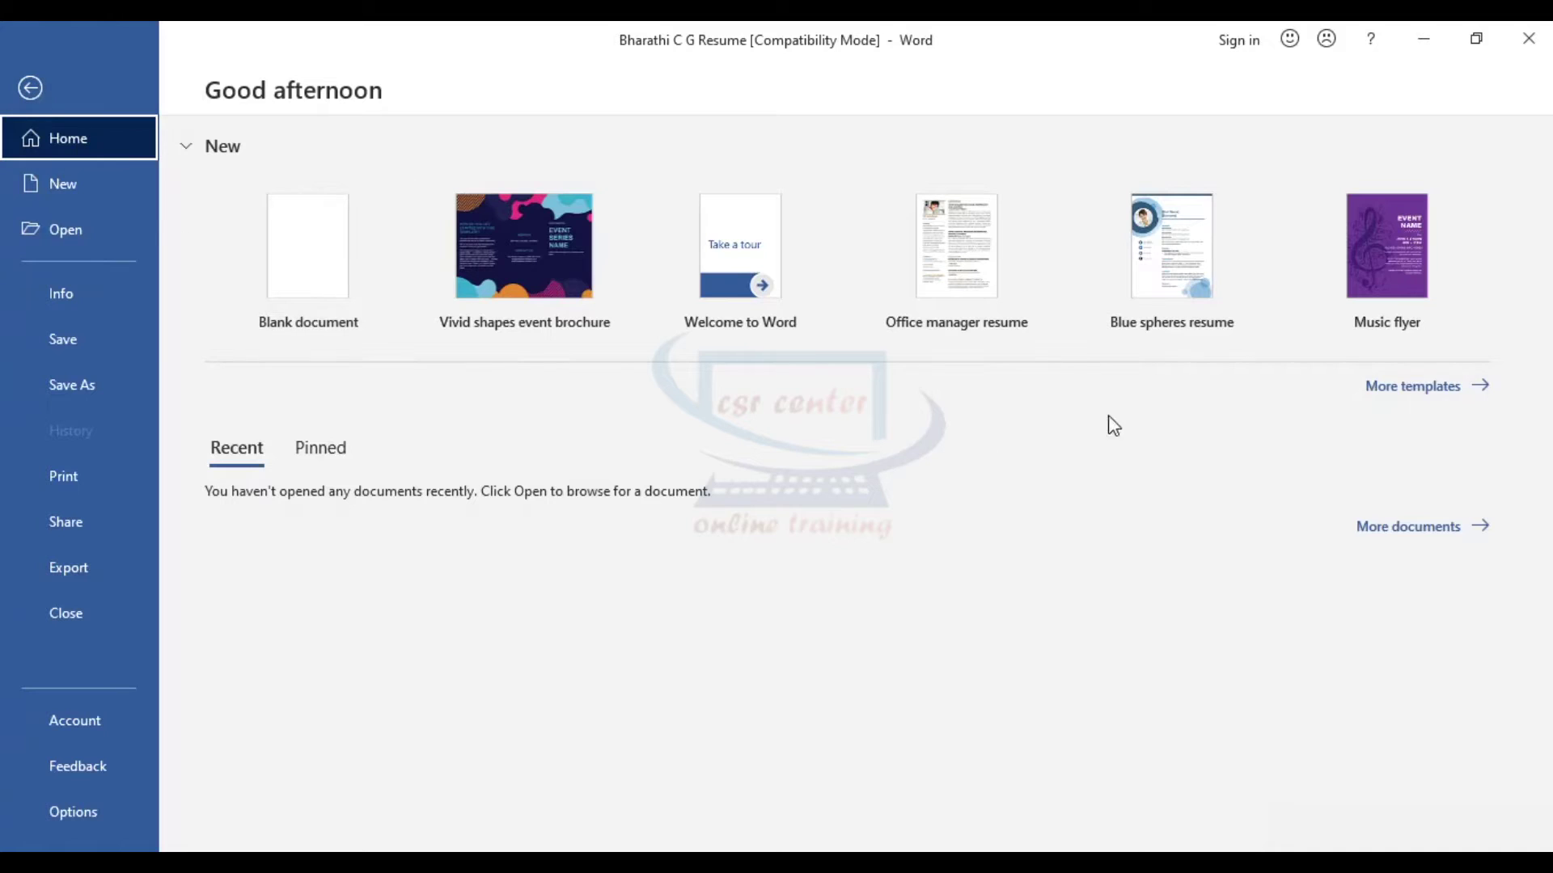
- Create a new document from the Office manager resume template in the Resumes and Cover Letters category
{"action": "left_click", "coordinate": [1398, 390]}
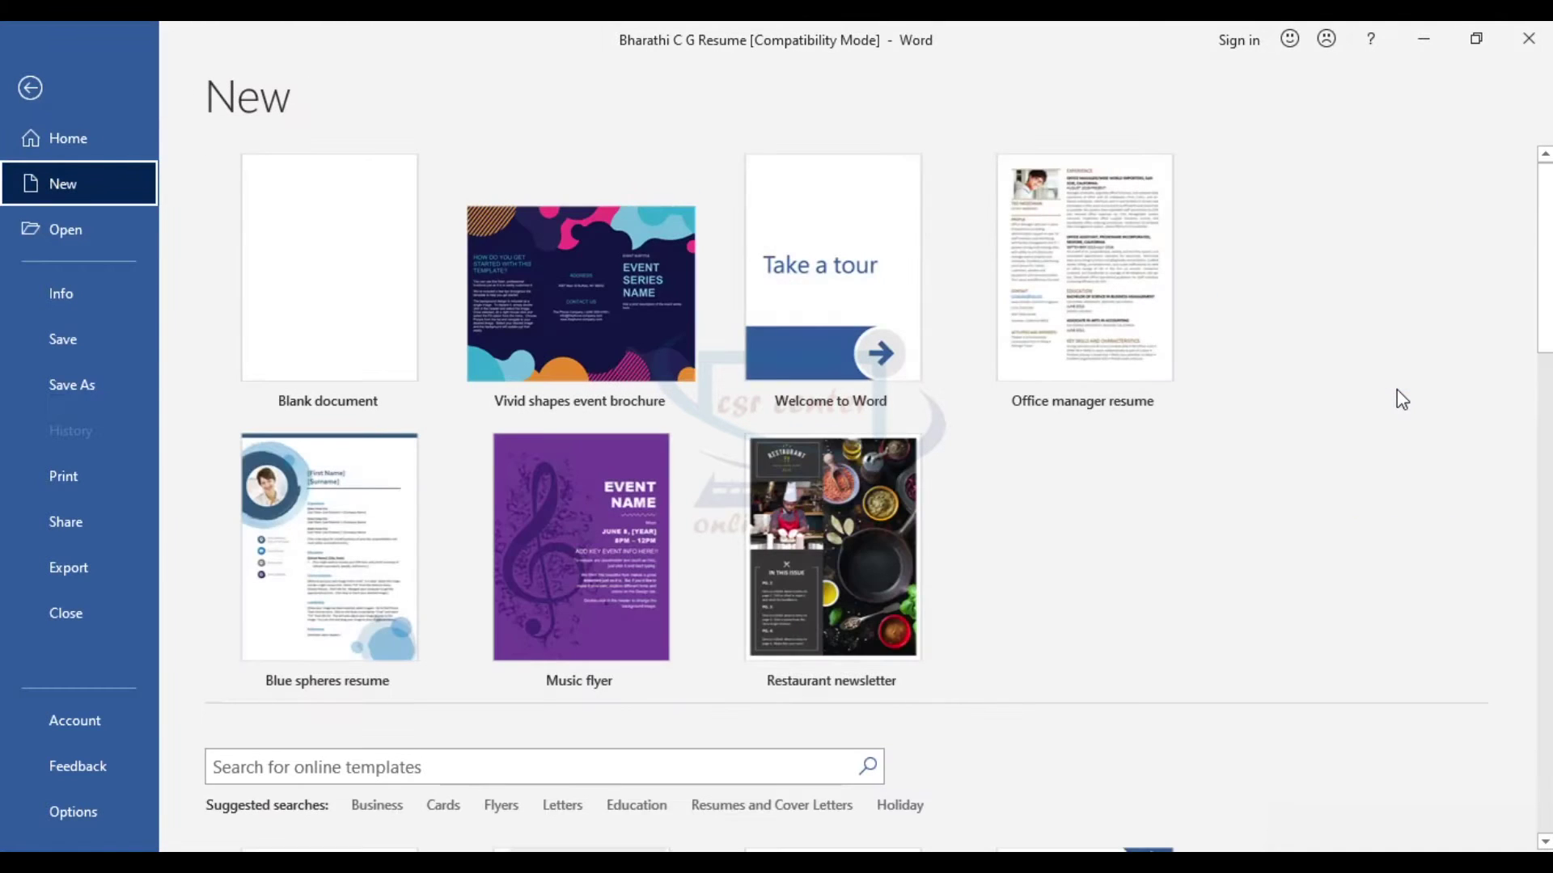
{"action": "scroll", "coordinate": [560, 565], "scroll_direction": "down", "scroll_amount": 2}
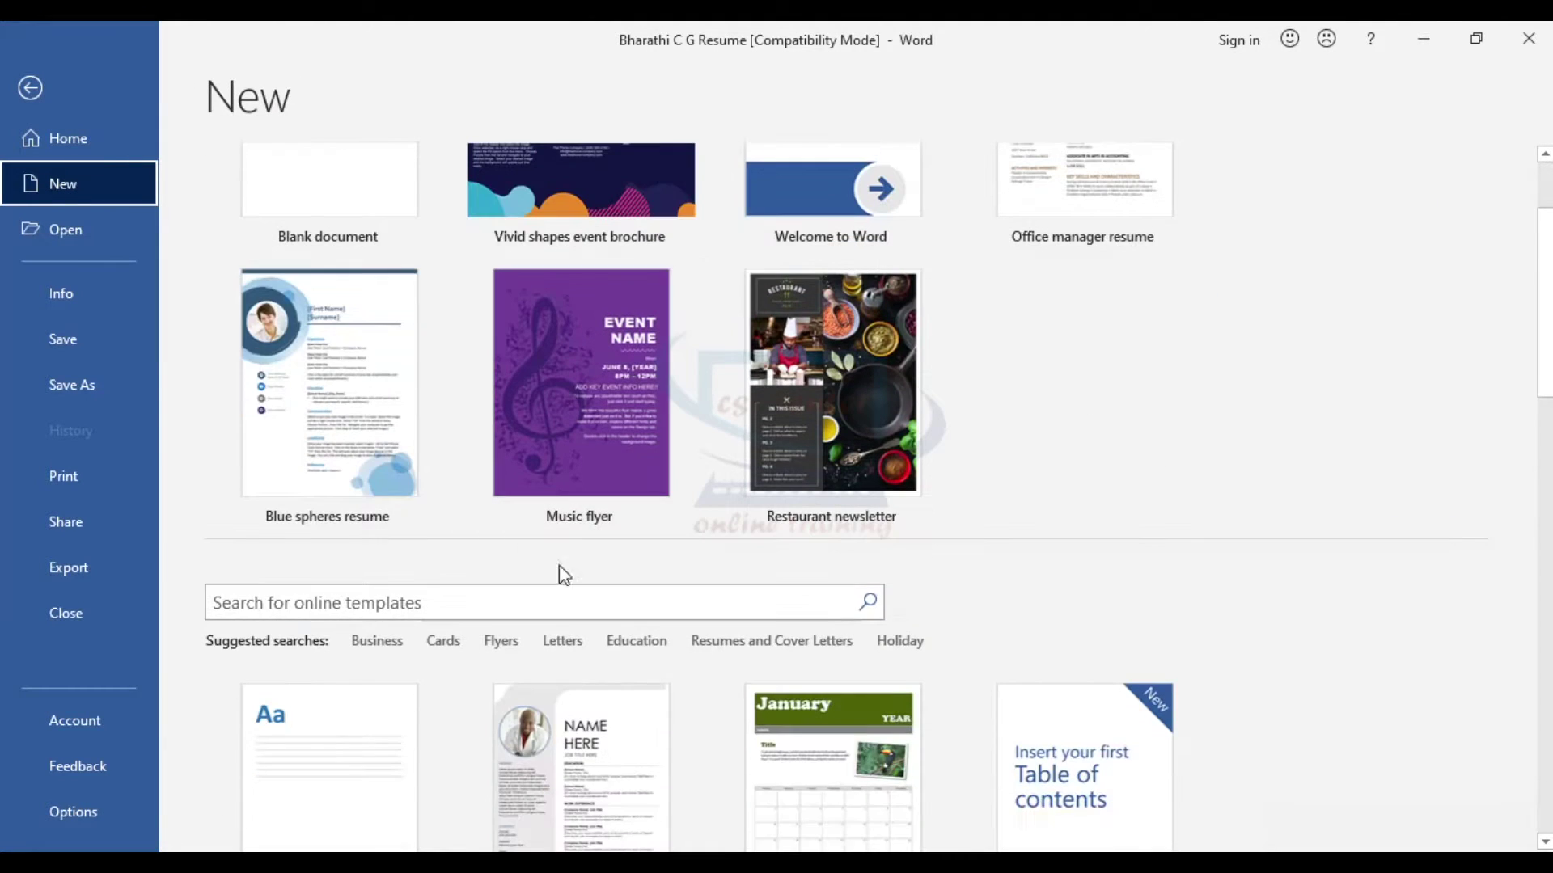
{"action": "left_click", "coordinate": [747, 647]}
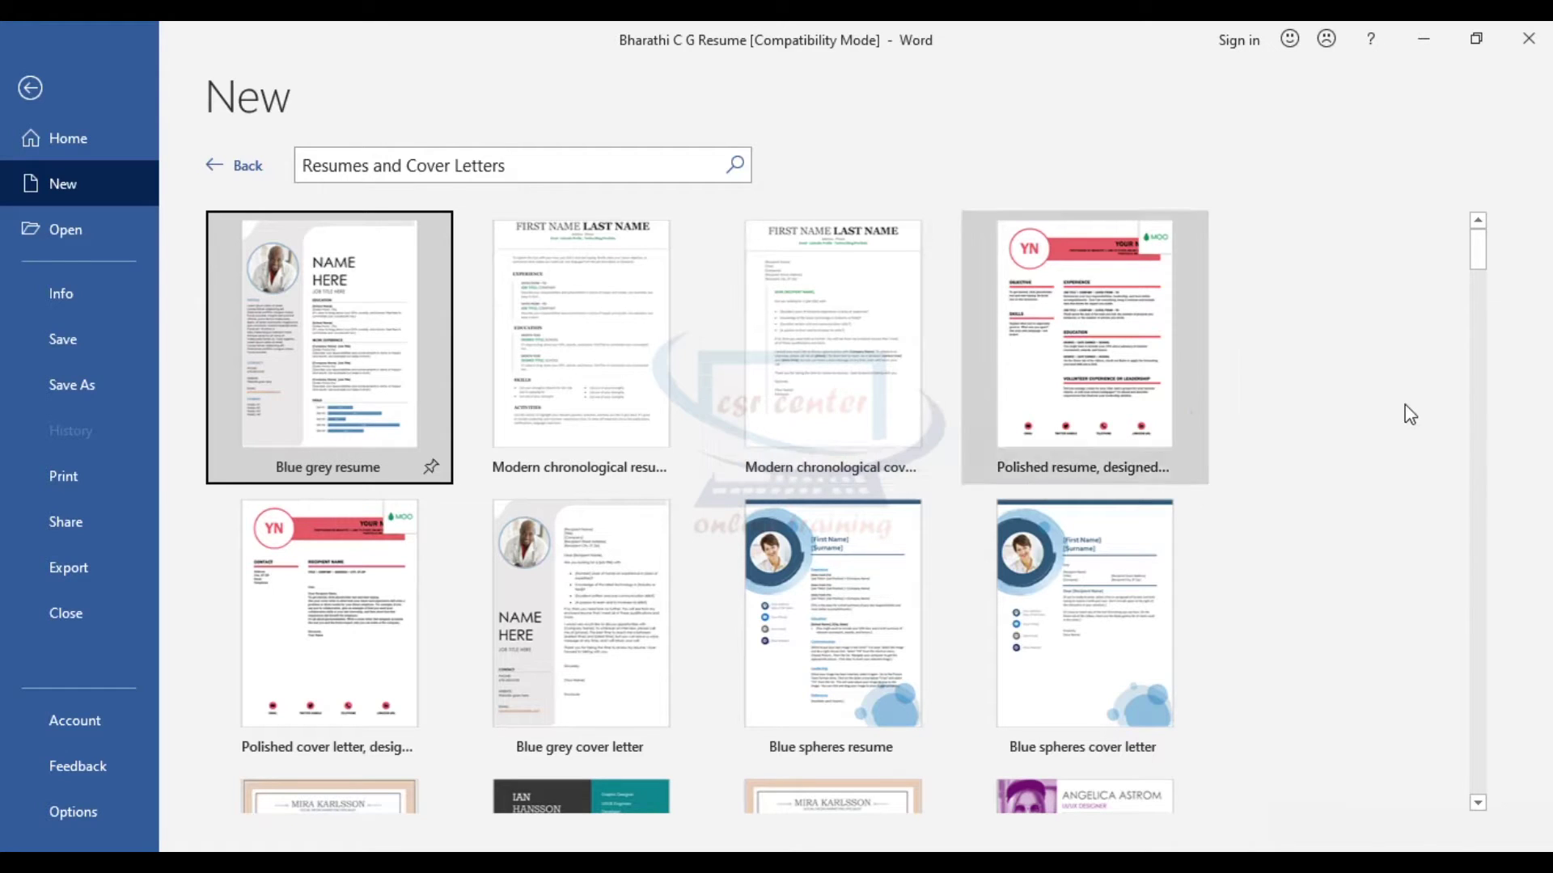
{"action": "scroll", "coordinate": [1404, 406], "scroll_direction": "down", "scroll_amount": 3}
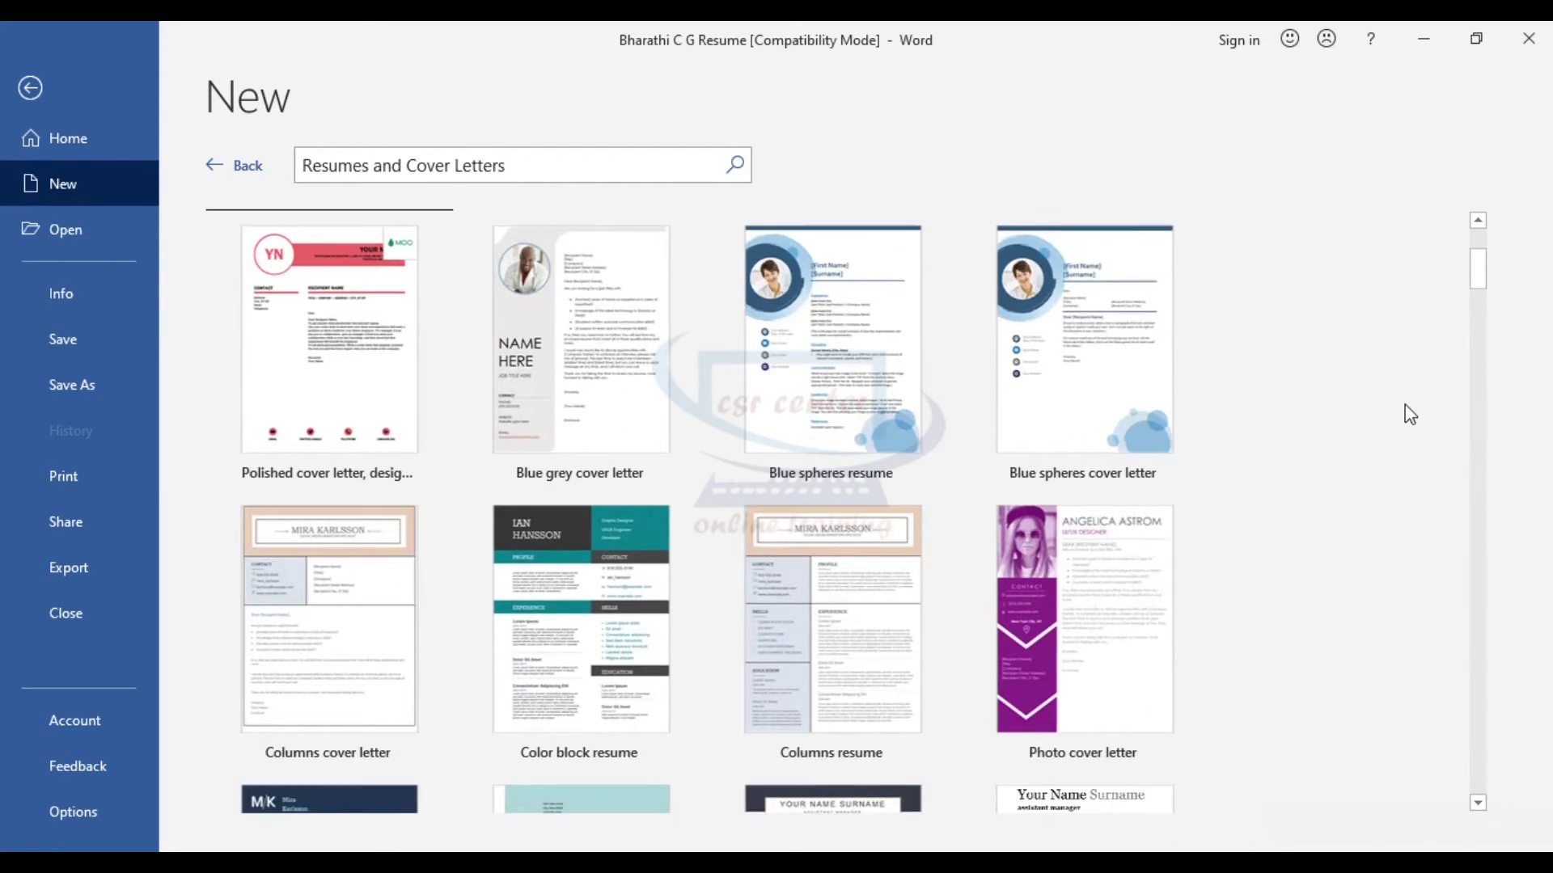
{"action": "scroll", "coordinate": [1404, 406], "scroll_direction": "down", "scroll_amount": 5}
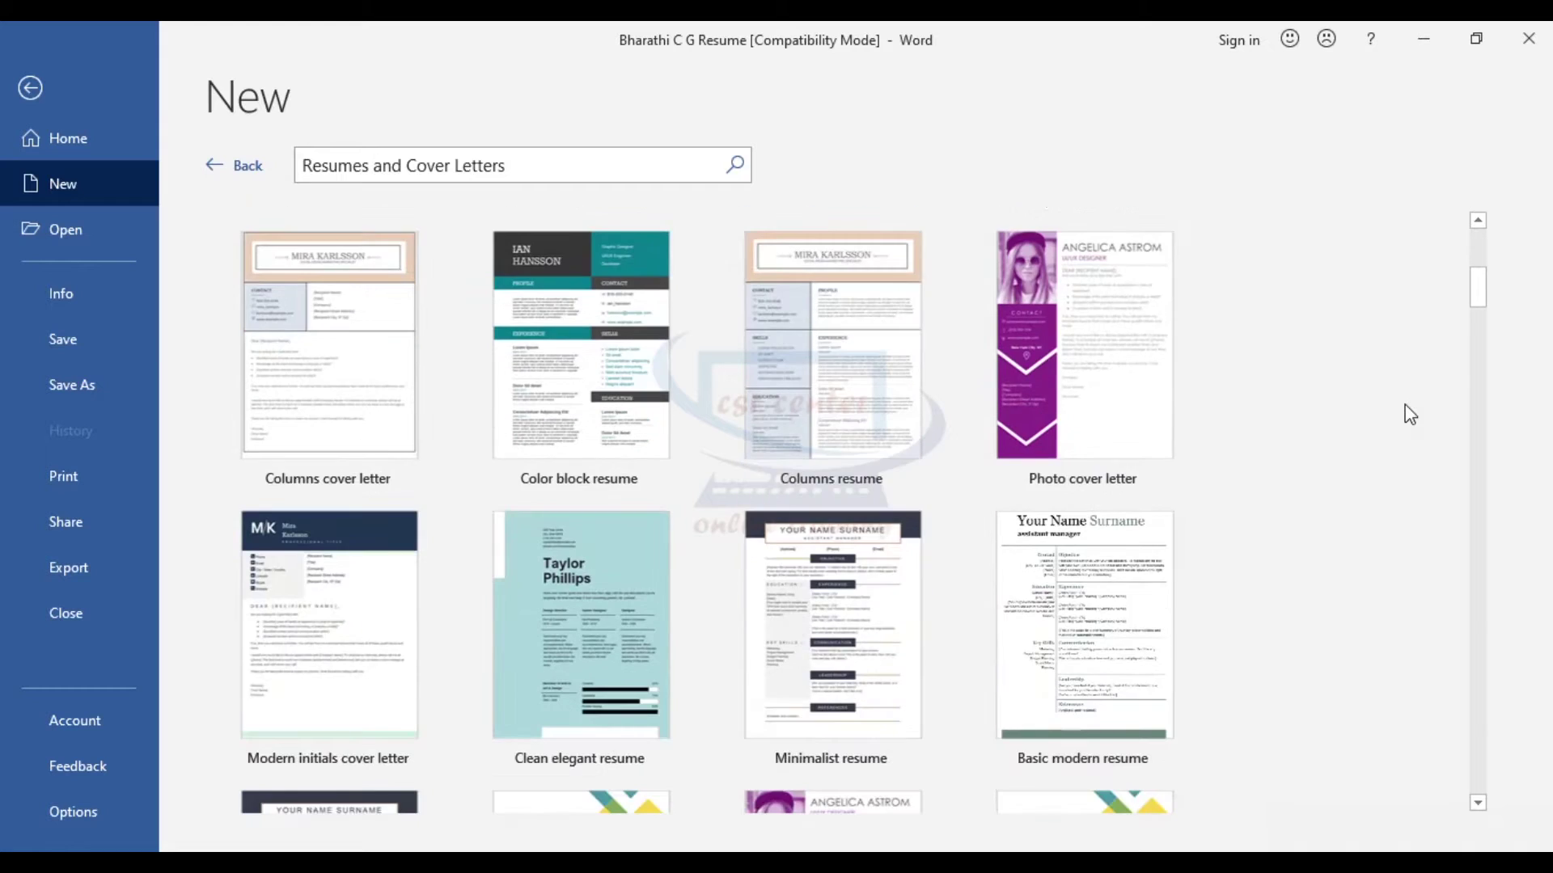
{"action": "scroll", "coordinate": [1404, 406], "scroll_direction": "down", "scroll_amount": 12}
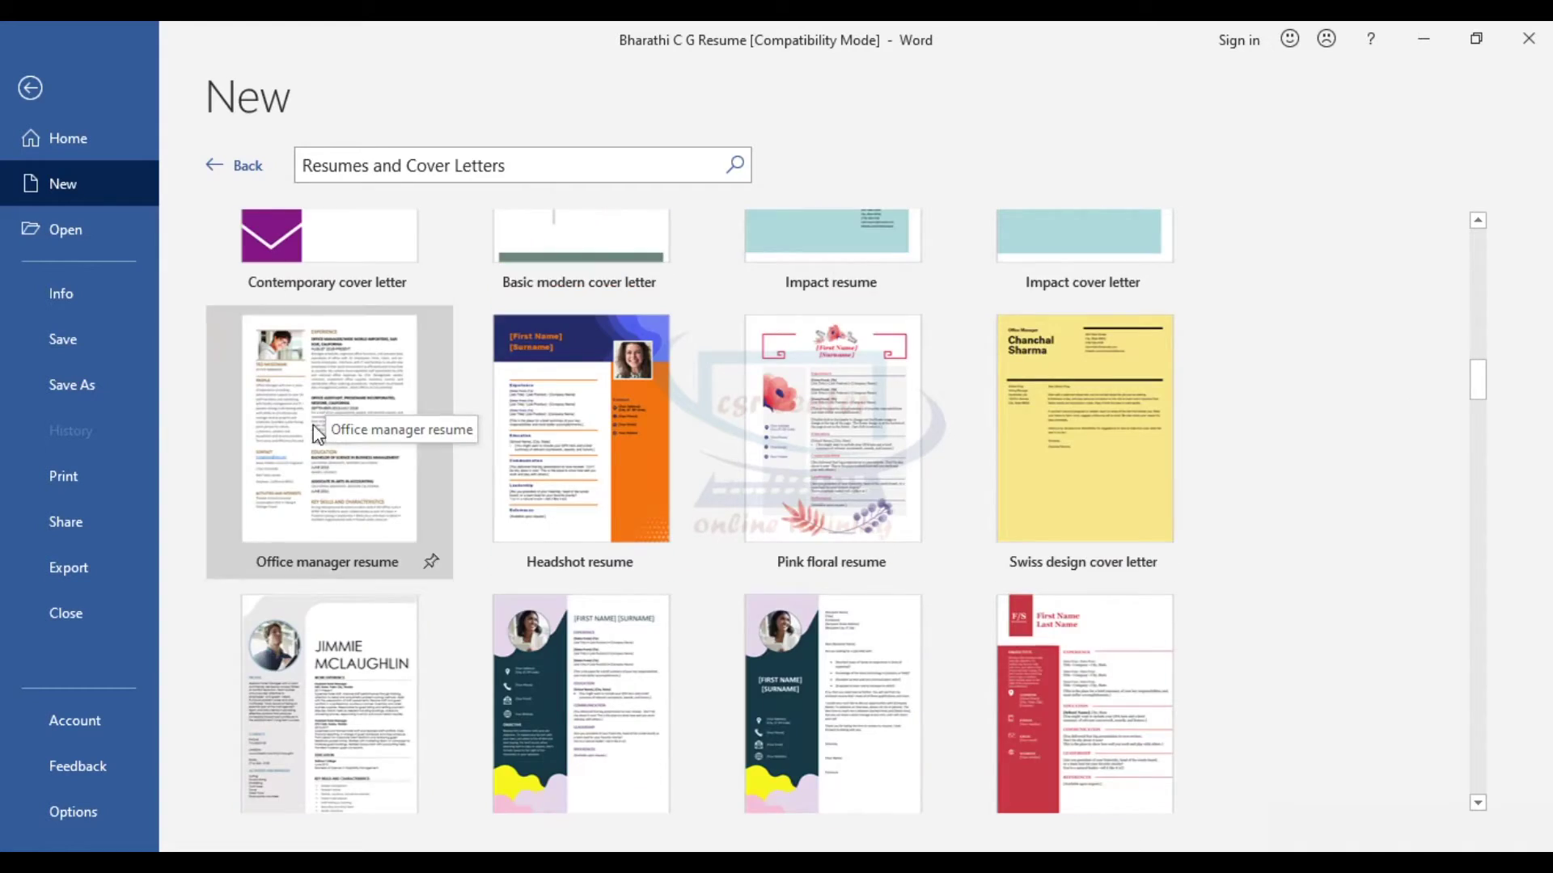
{"action": "left_click", "coordinate": [316, 402]}
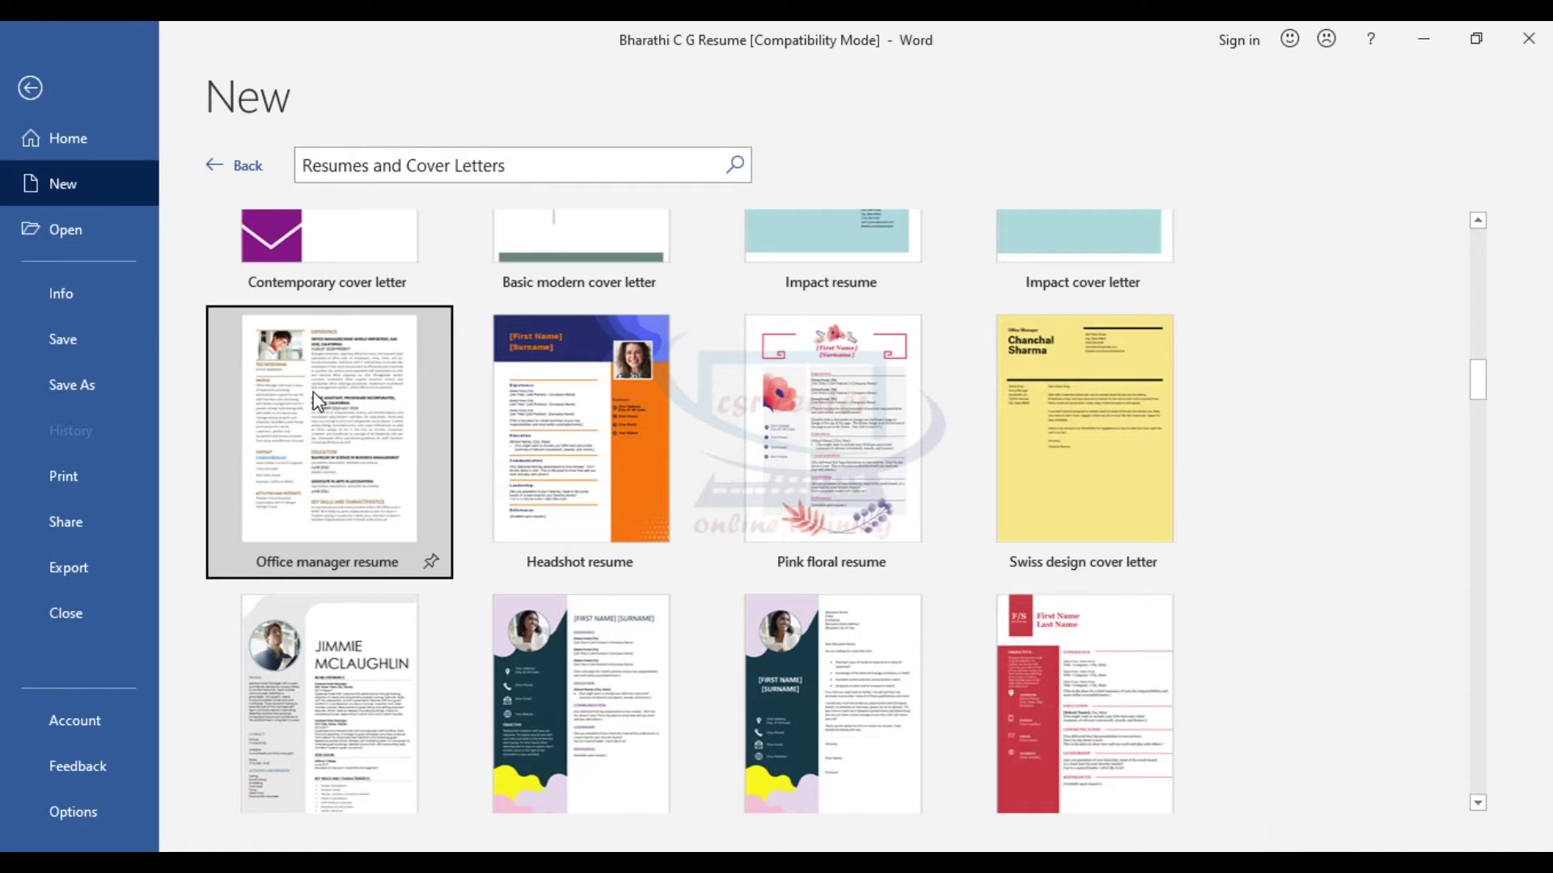
{"action": "left_click", "coordinate": [919, 521]}
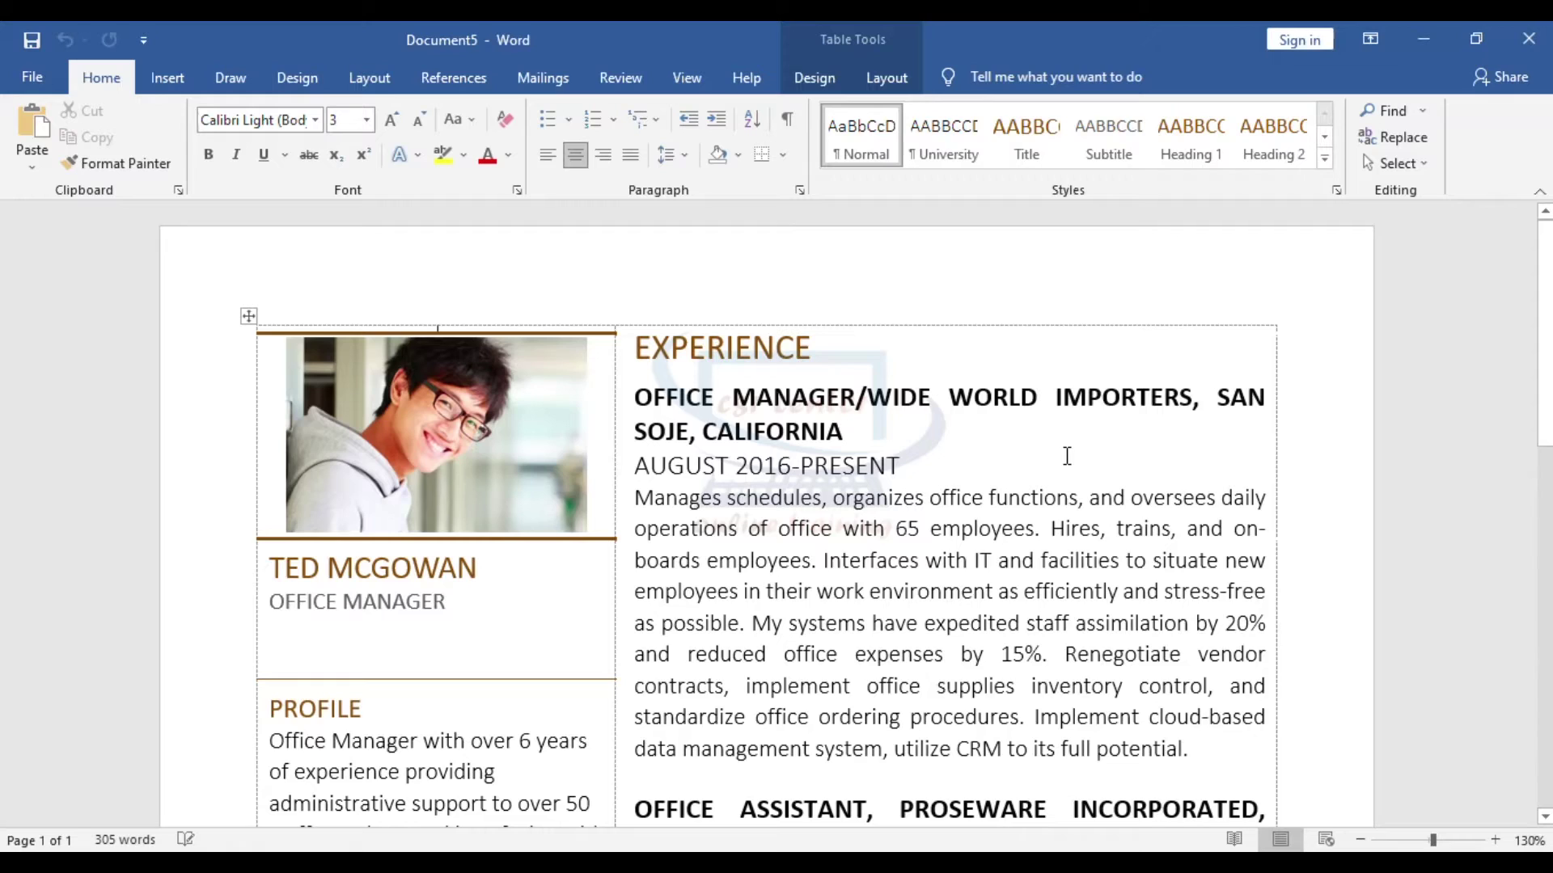
- Delete the sample portrait photo above the name in the resume
{"action": "left_click", "coordinate": [498, 440]}
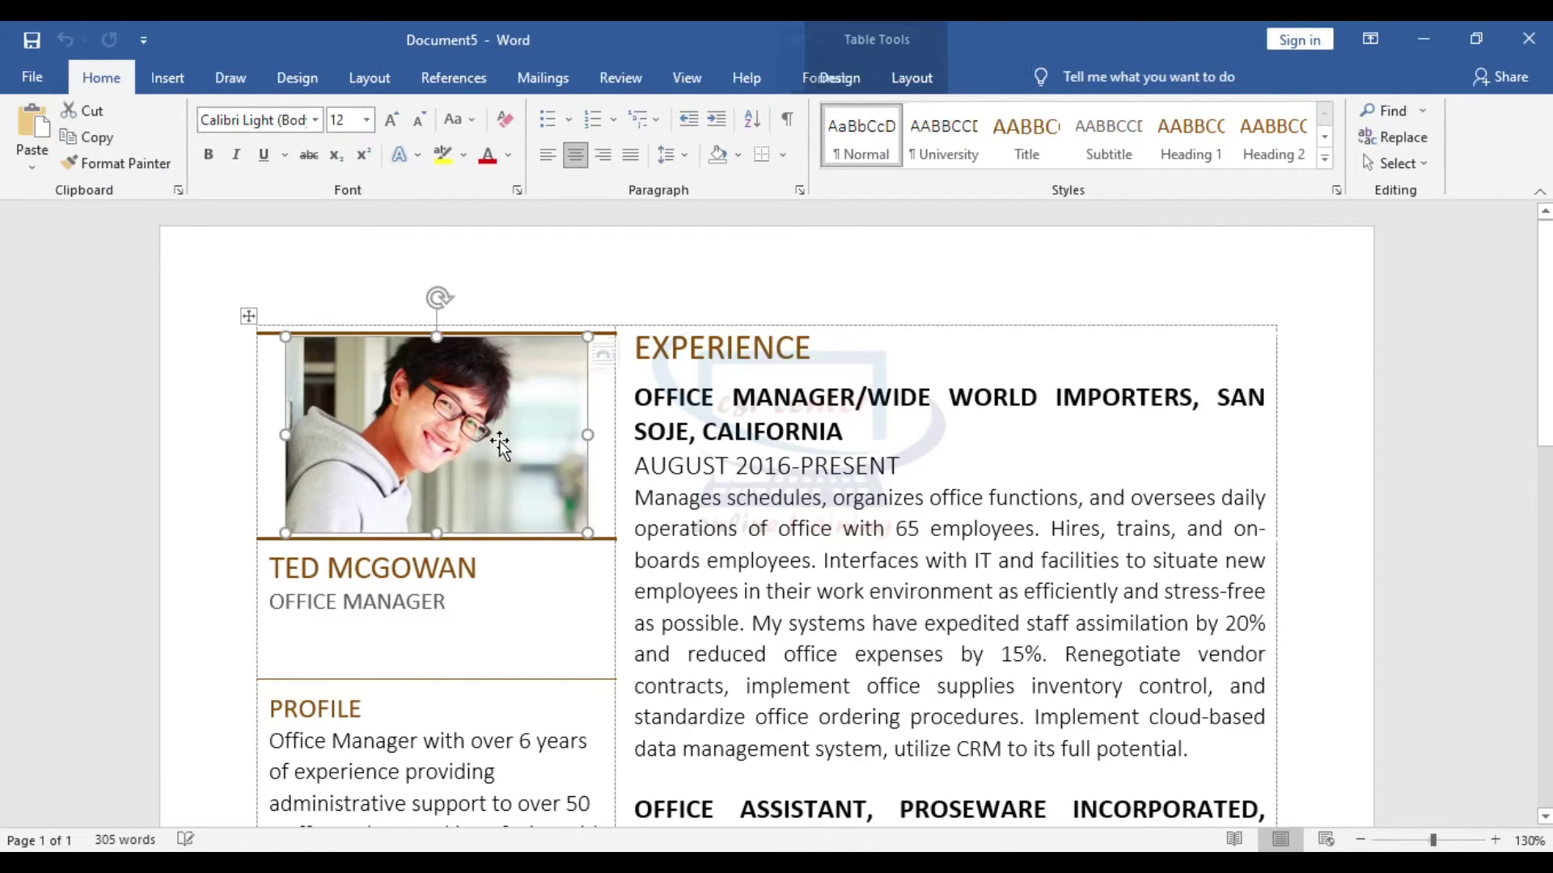
{"action": "key", "text": "Delete"}
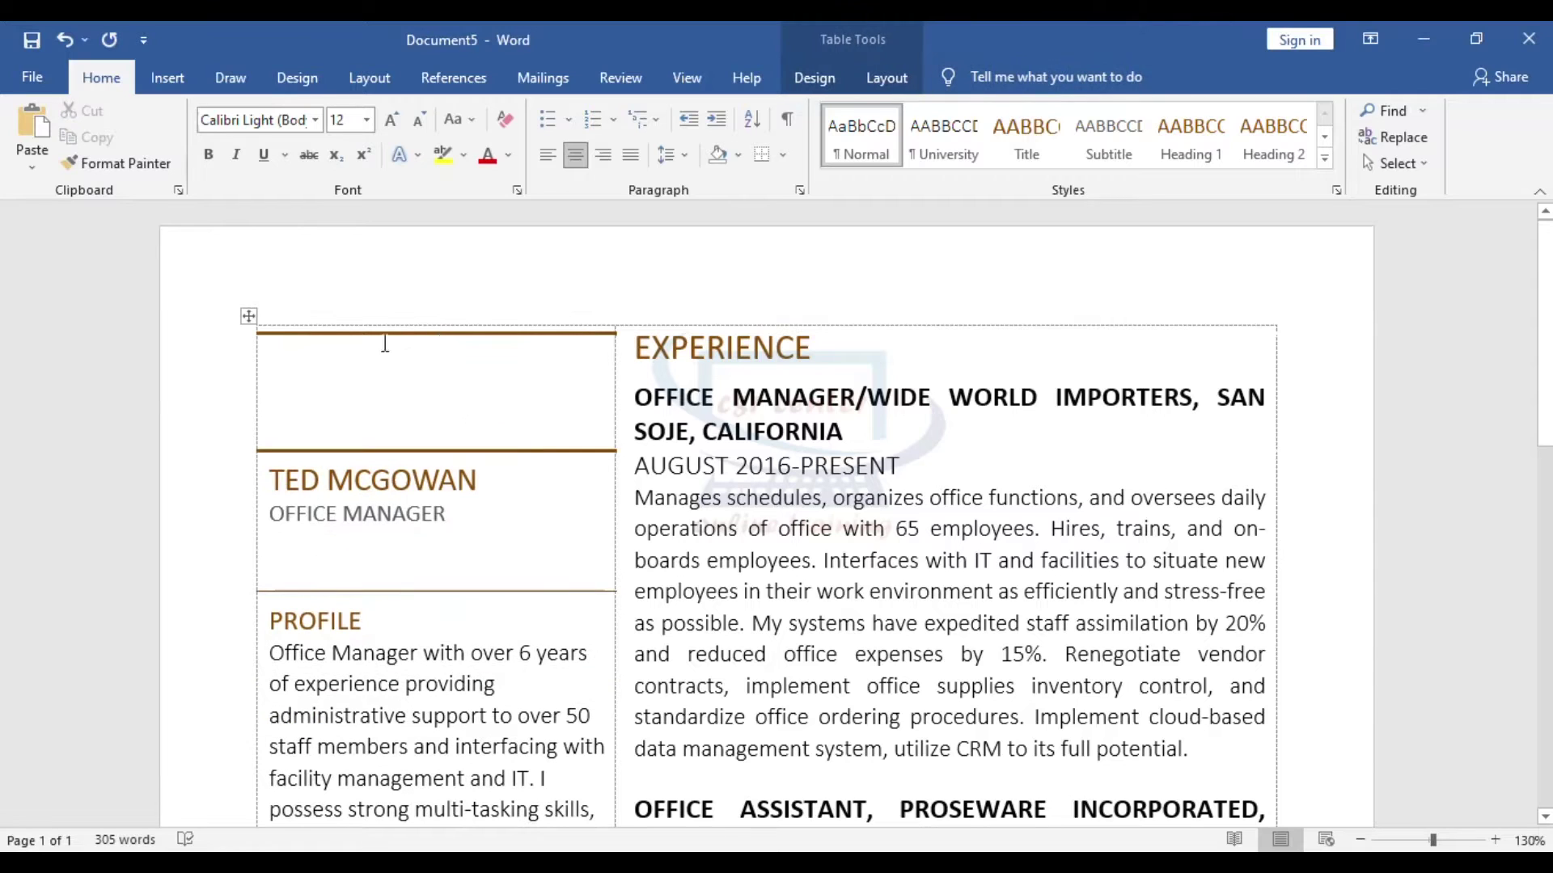
{"action": "left_click", "coordinate": [167, 81]}
{"action": "left_click", "coordinate": [235, 166]}
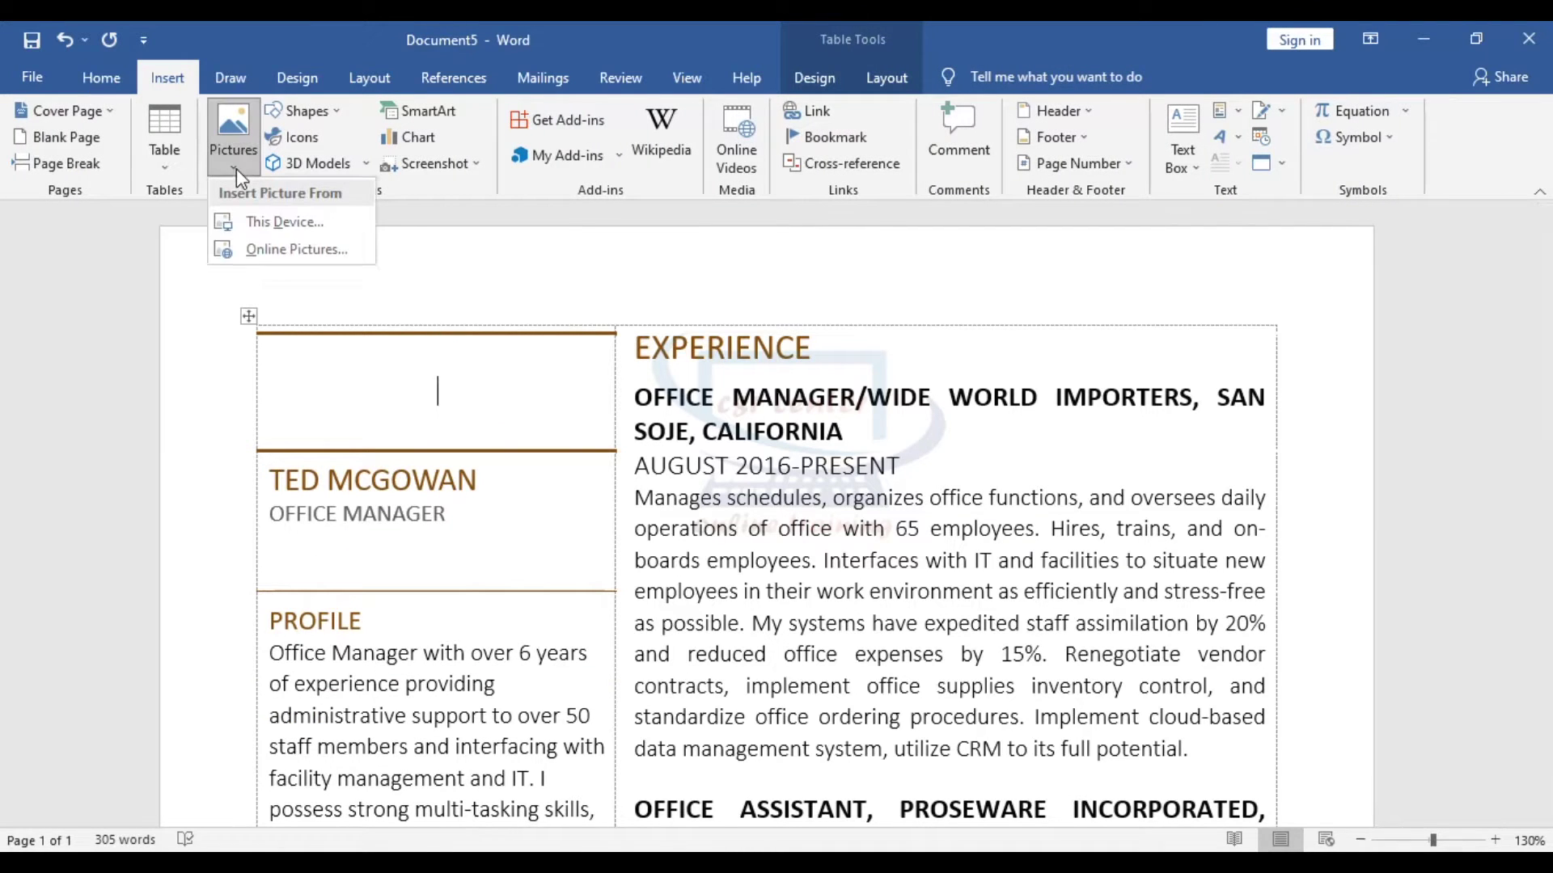
{"action": "left_click", "coordinate": [308, 224]}
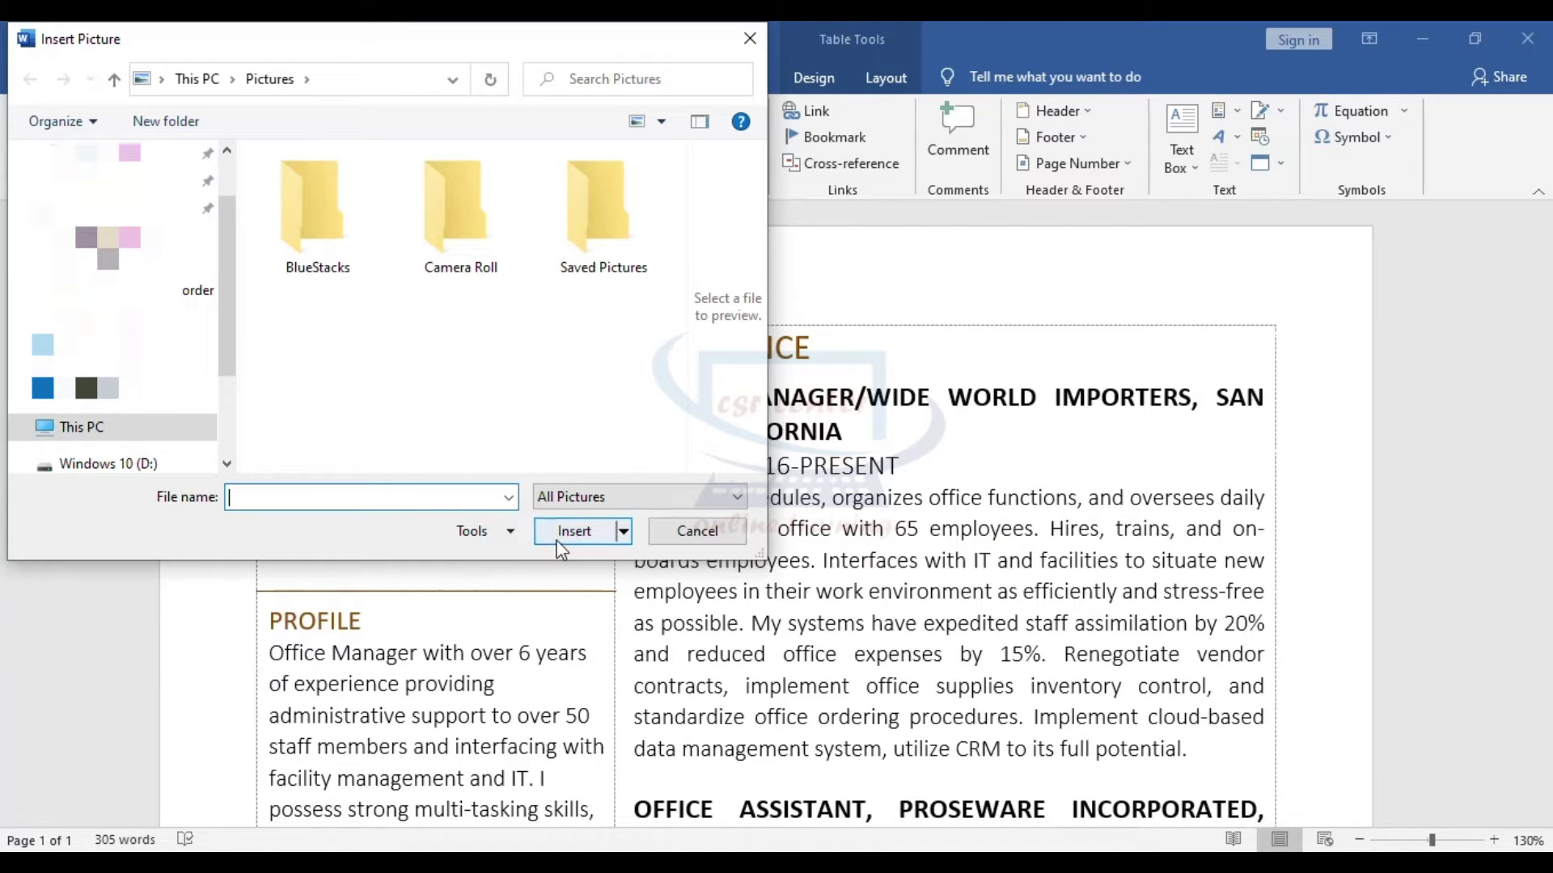
{"action": "left_click", "coordinate": [693, 535]}
- Examine the resume's name, job title, profile, contact, and activities and interests placeholders
{"action": "triple_click", "coordinate": [283, 488]}
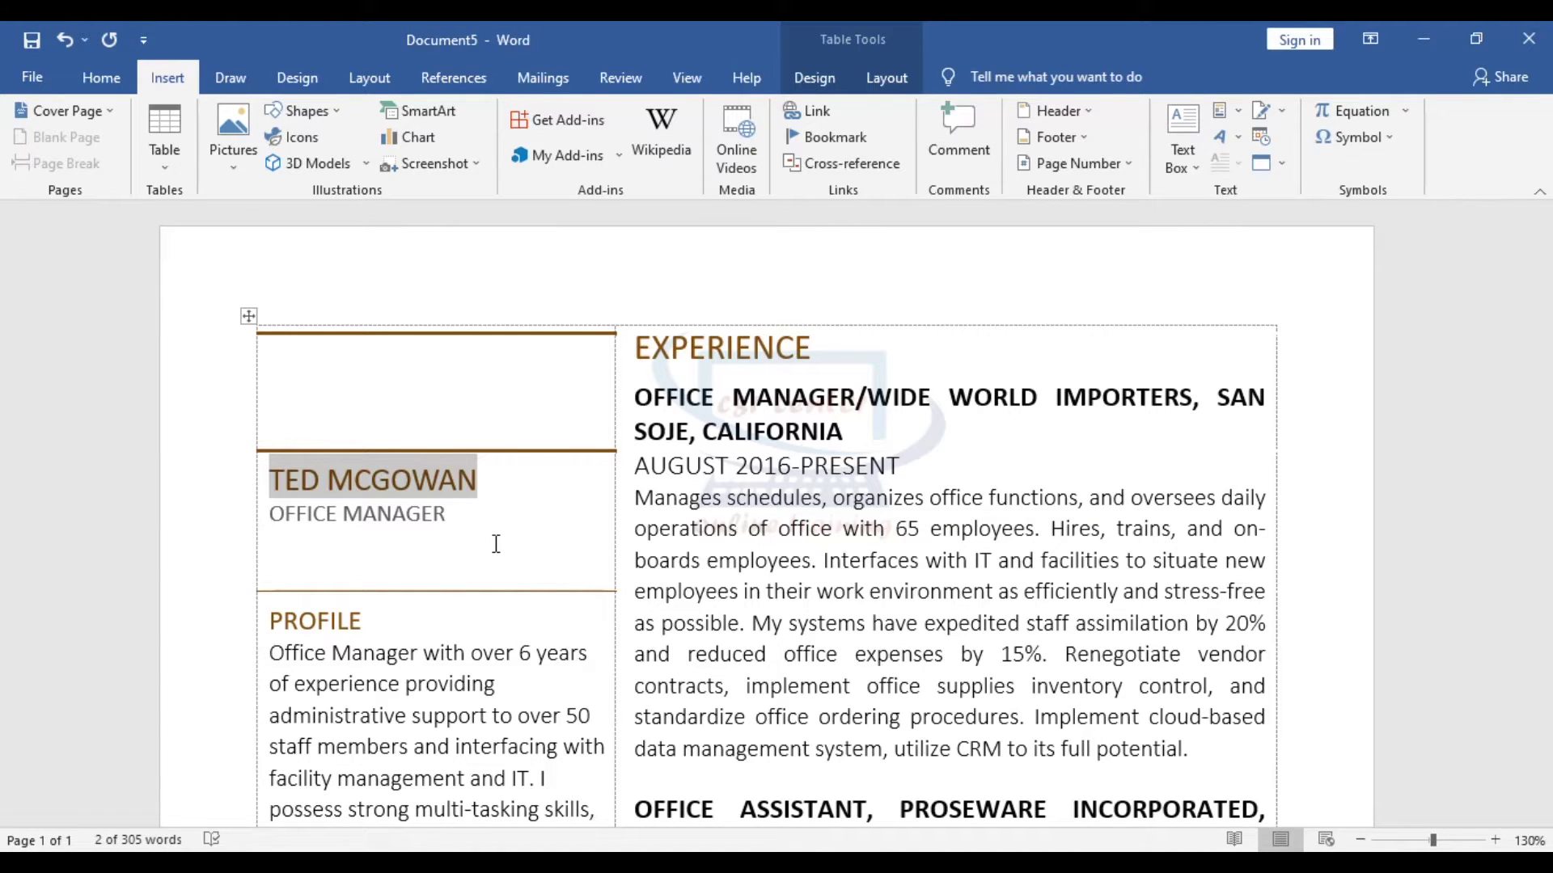
{"action": "left_click", "coordinate": [424, 511]}
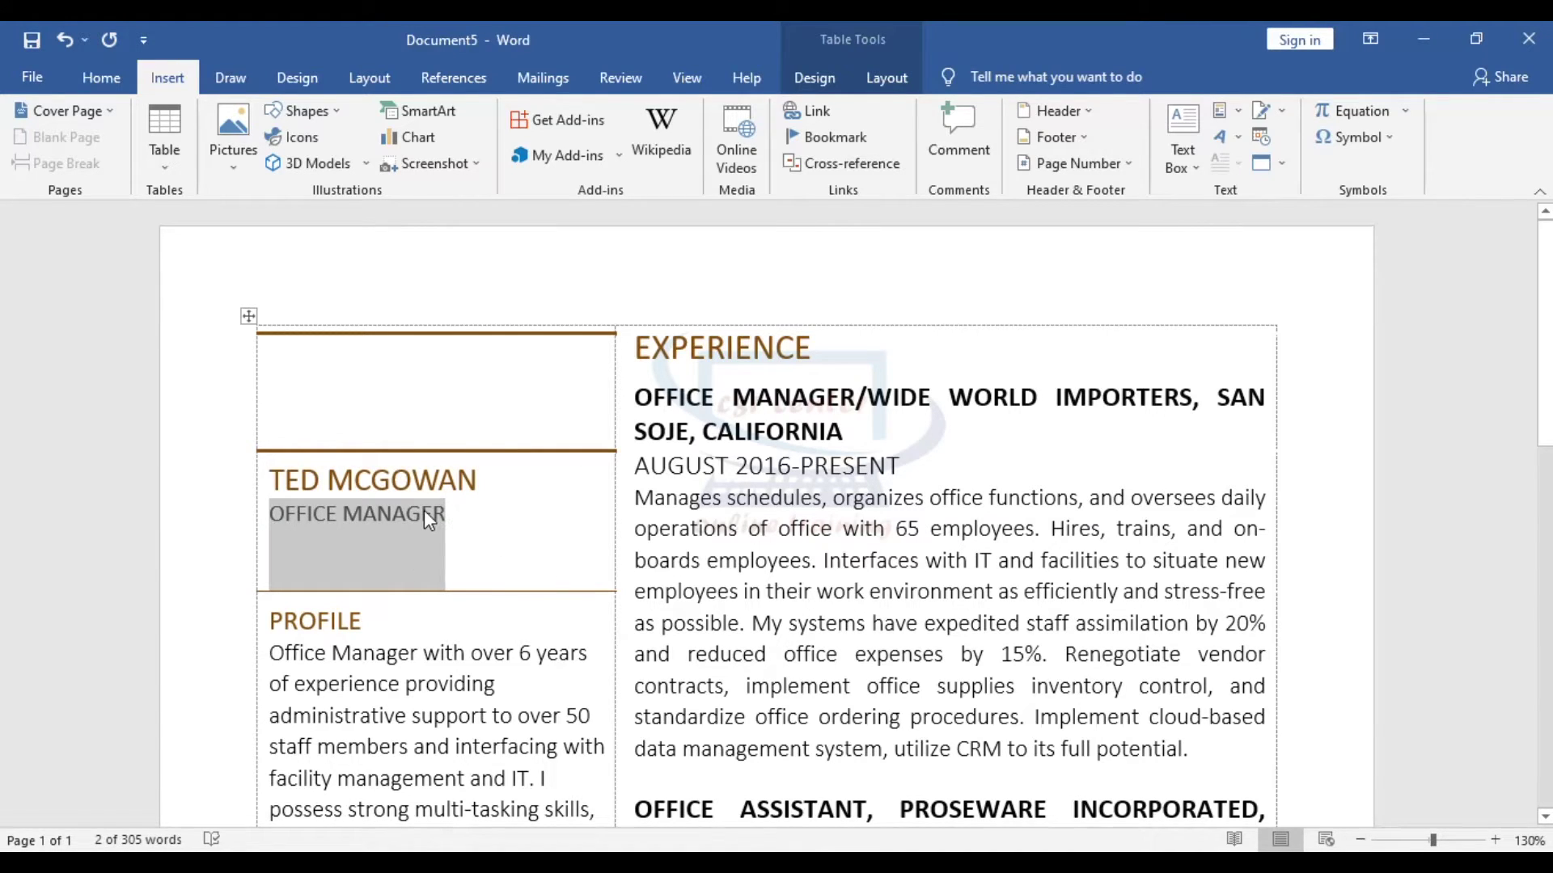
{"action": "scroll", "coordinate": [468, 525], "scroll_direction": "down", "scroll_amount": 2}
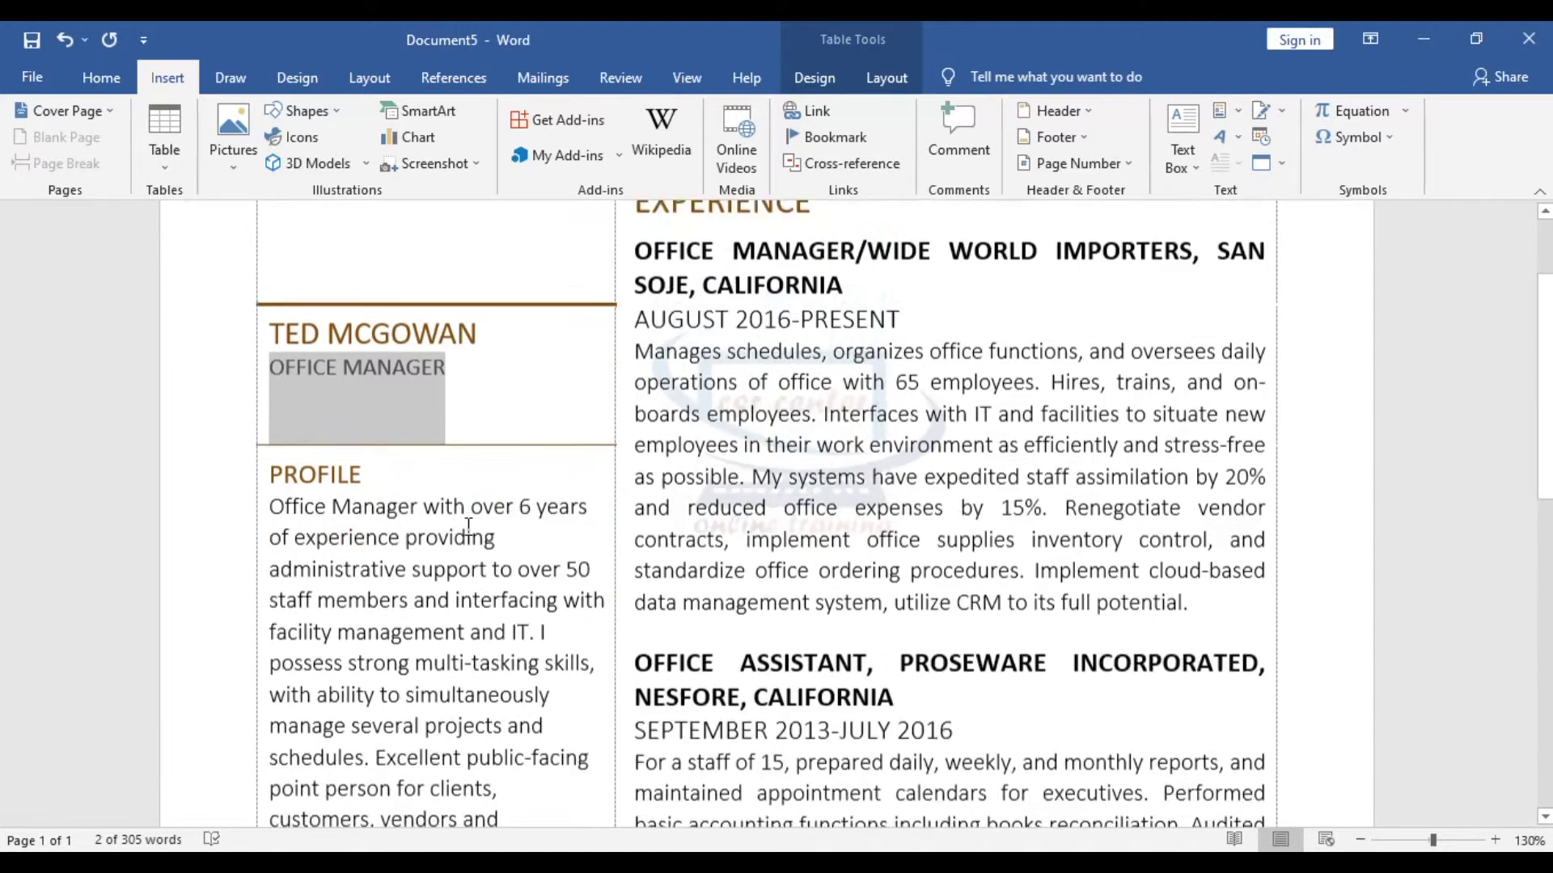
{"action": "left_click", "coordinate": [380, 444]}
{"action": "scroll", "coordinate": [379, 444], "scroll_direction": "up", "scroll_amount": 1}
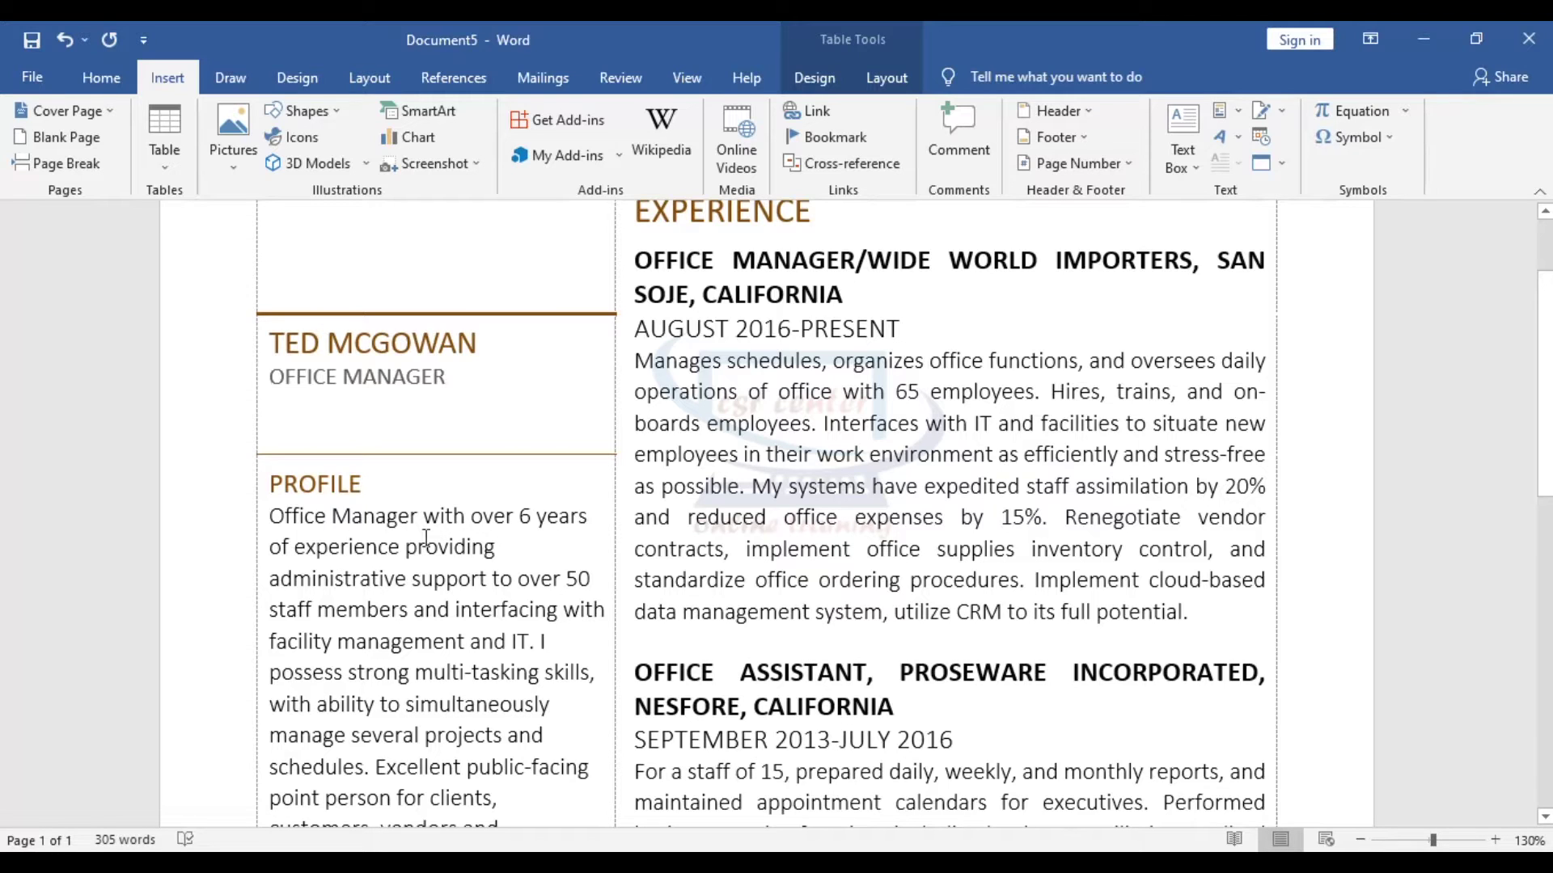
{"action": "scroll", "coordinate": [468, 539], "scroll_direction": "down", "scroll_amount": 2}
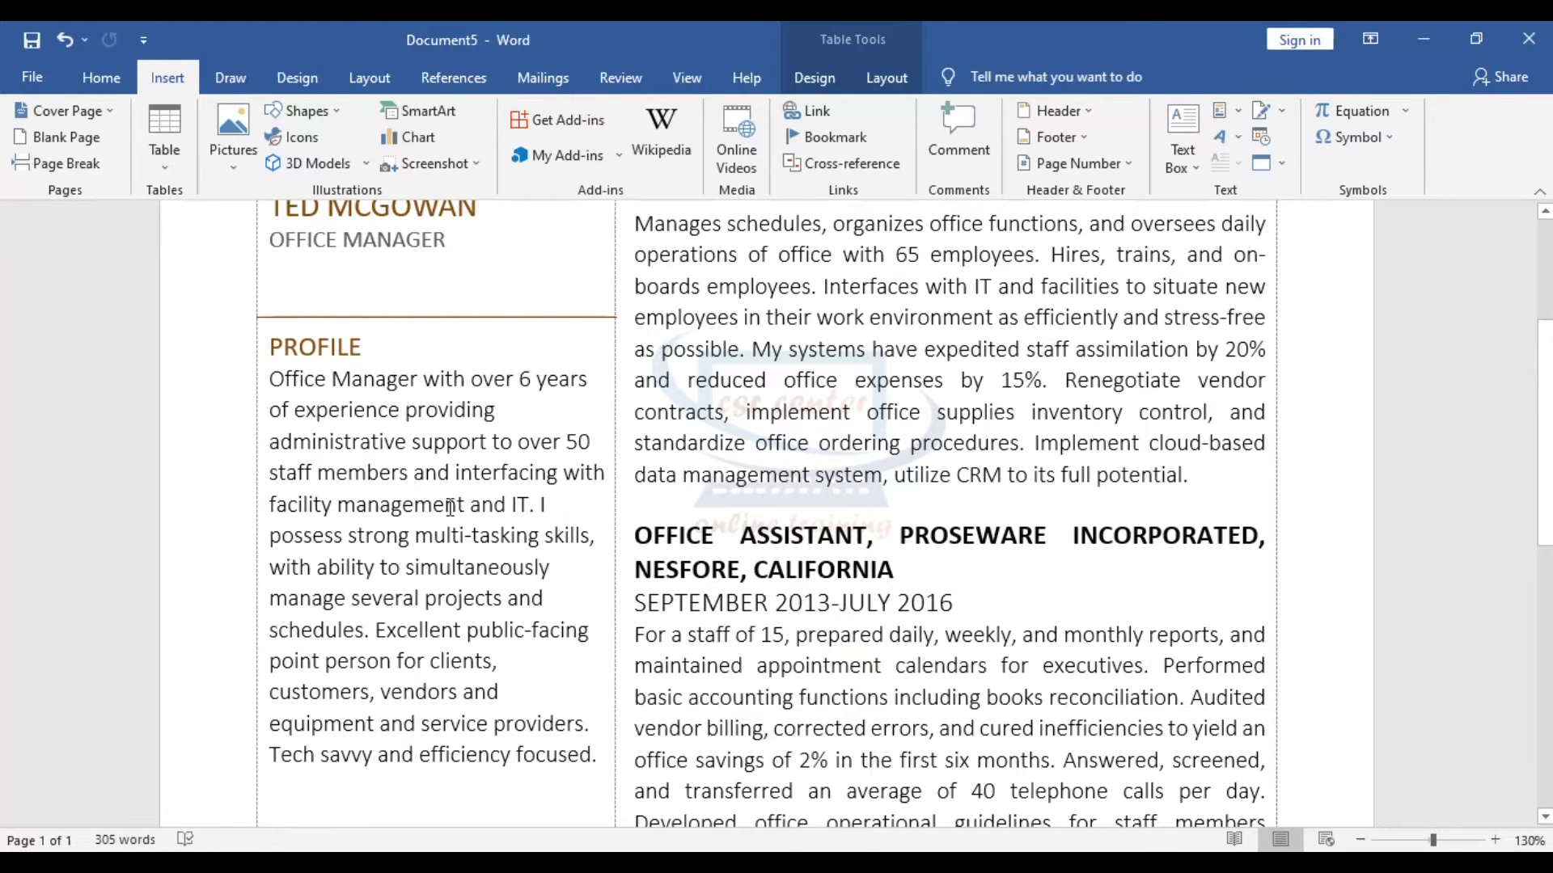
{"action": "scroll", "coordinate": [449, 507], "scroll_direction": "down", "scroll_amount": 5}
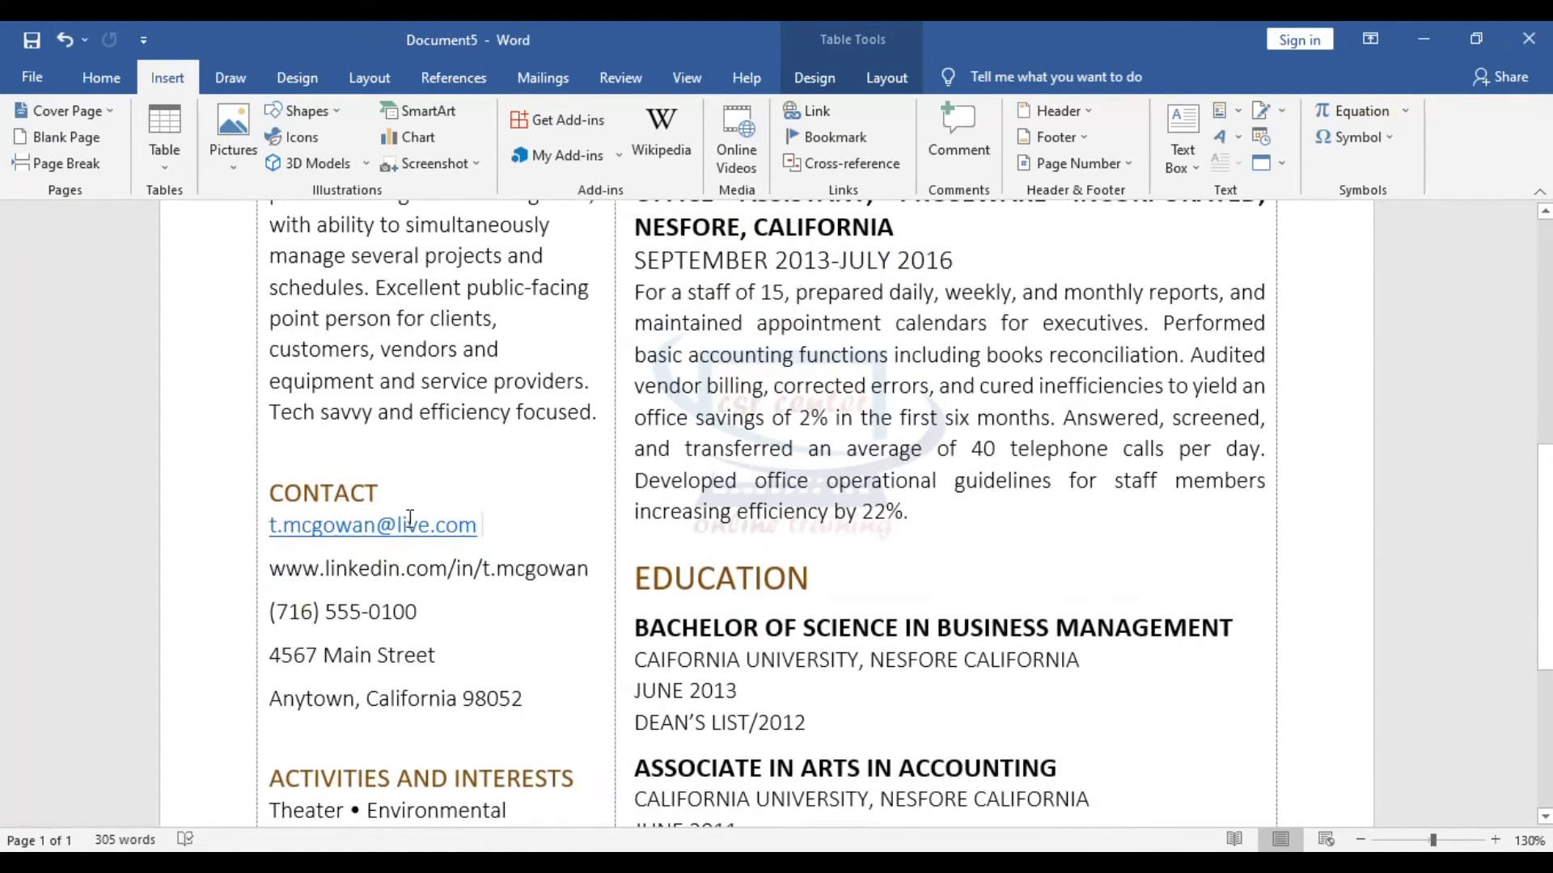
{"action": "scroll", "coordinate": [531, 555], "scroll_direction": "down", "scroll_amount": 1}
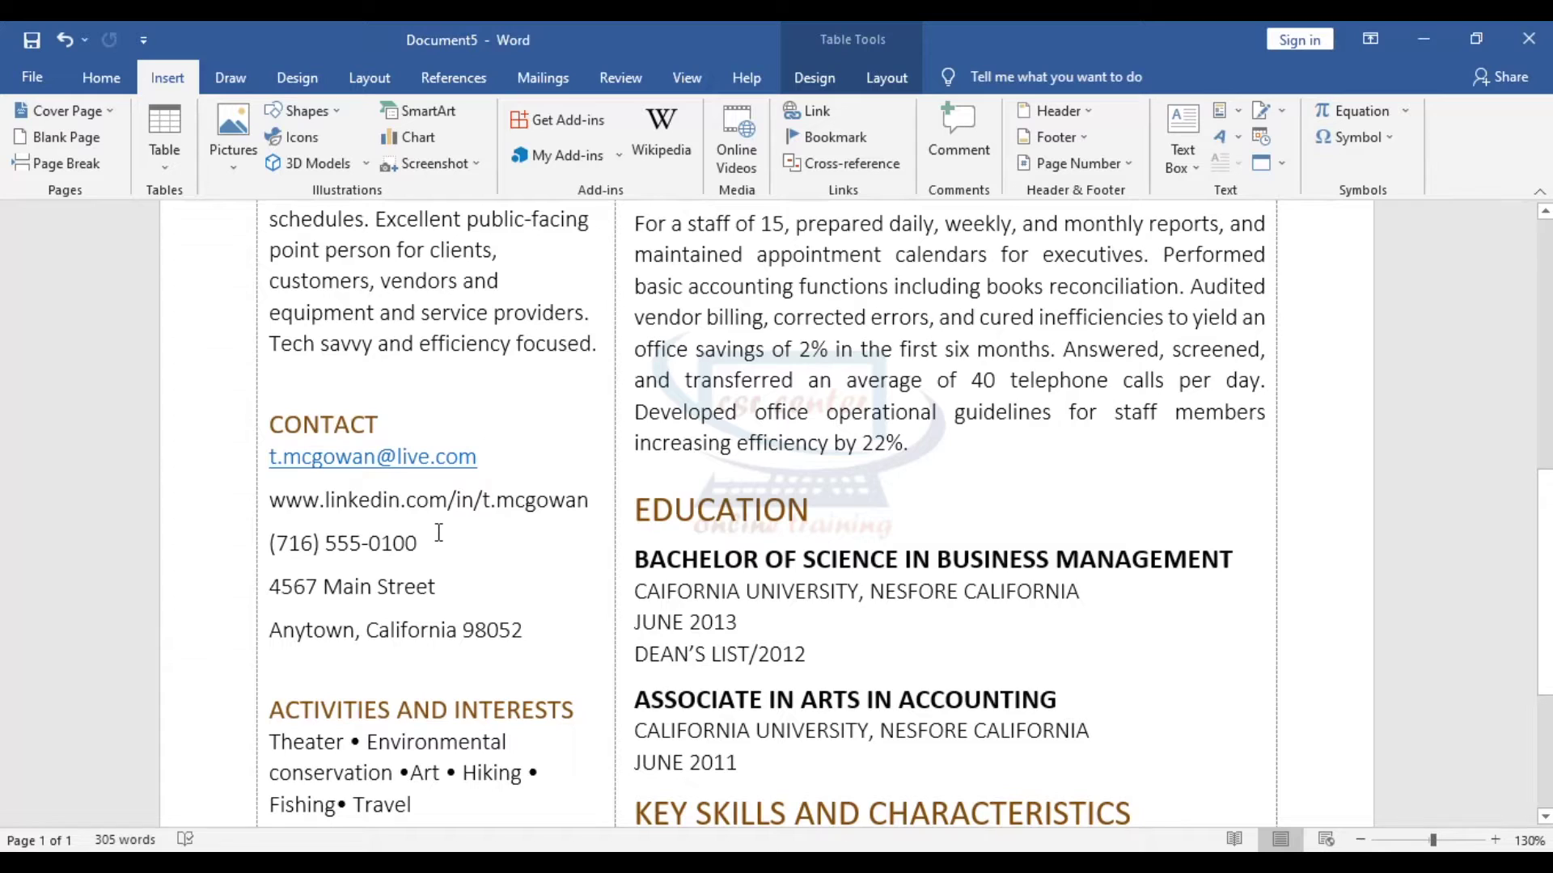
{"action": "scroll", "coordinate": [439, 533], "scroll_direction": "down", "scroll_amount": 3}
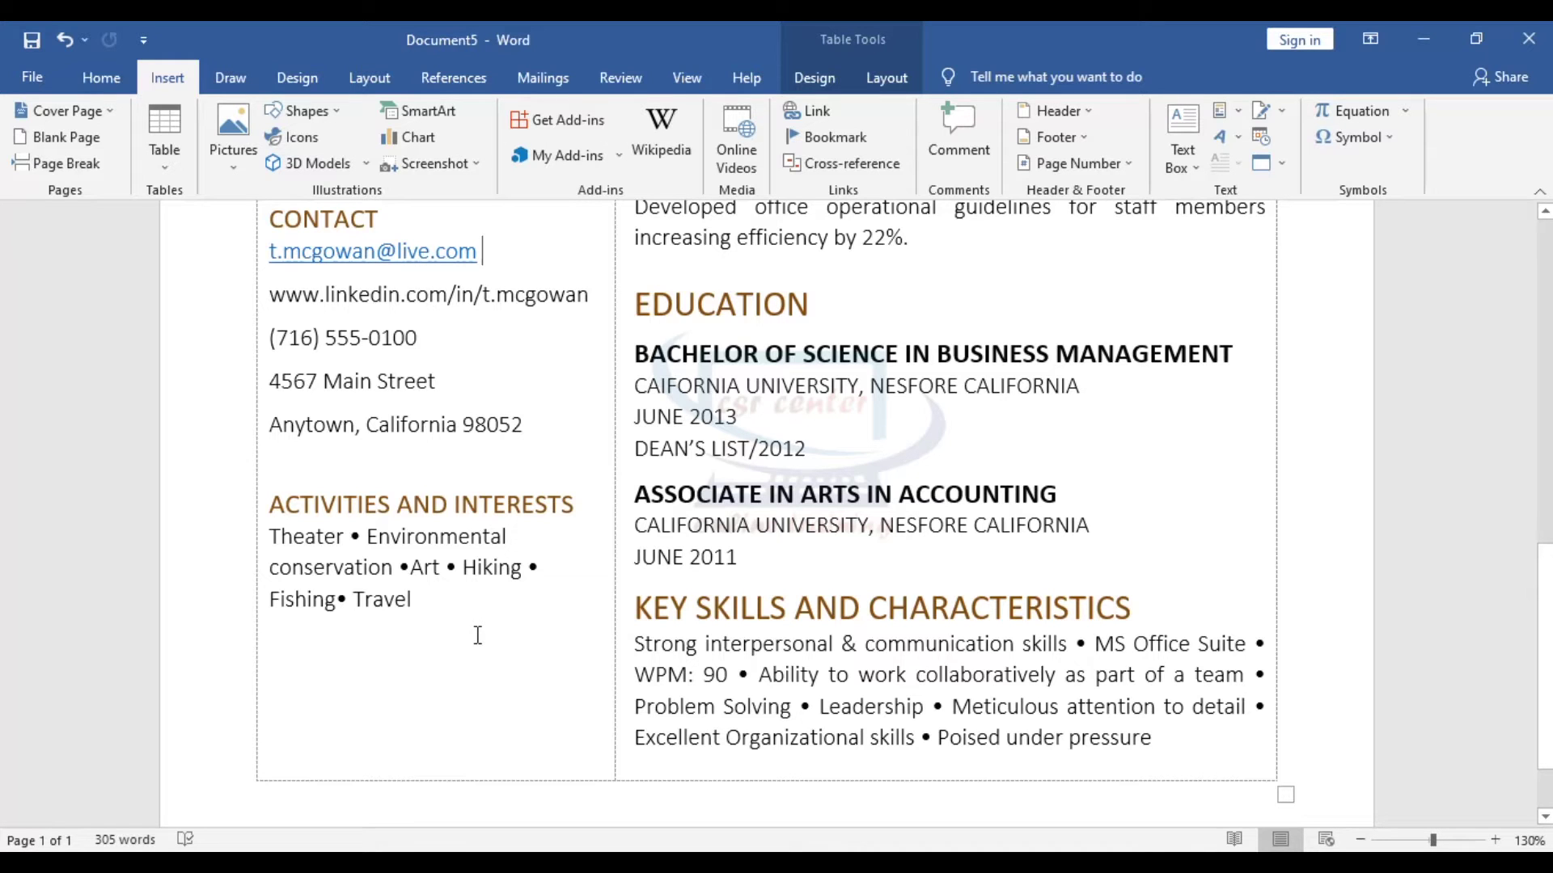
- Review the resume's experience, education, and key skills and characteristics sections
{"action": "scroll", "coordinate": [476, 635], "scroll_direction": "up", "scroll_amount": 8}
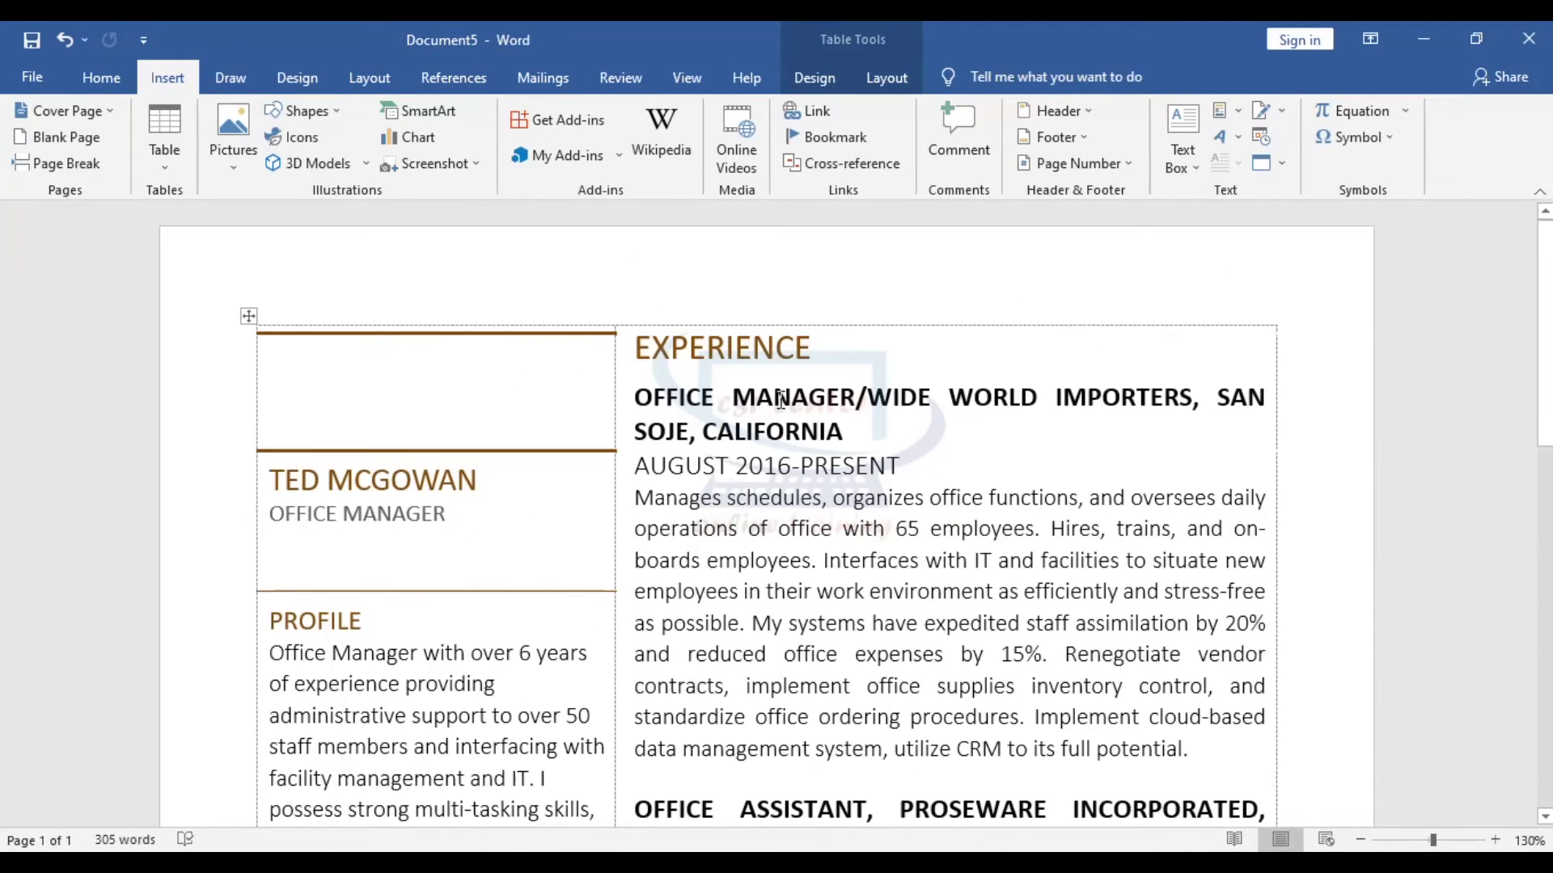
{"action": "scroll", "coordinate": [930, 493], "scroll_direction": "down", "scroll_amount": 1}
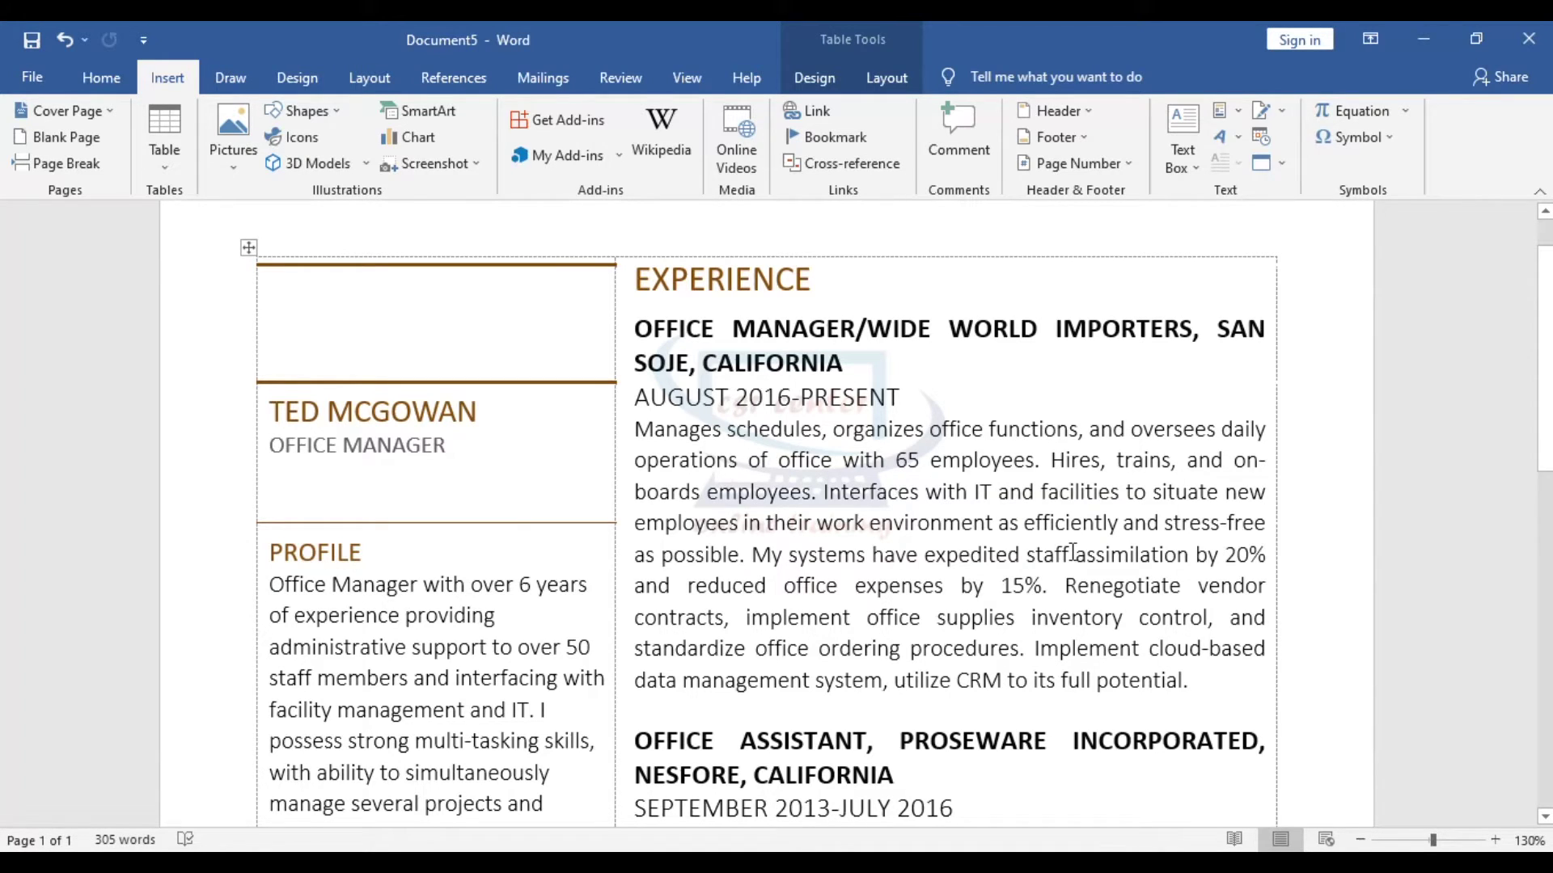
{"action": "scroll", "coordinate": [1073, 553], "scroll_direction": "down", "scroll_amount": 10}
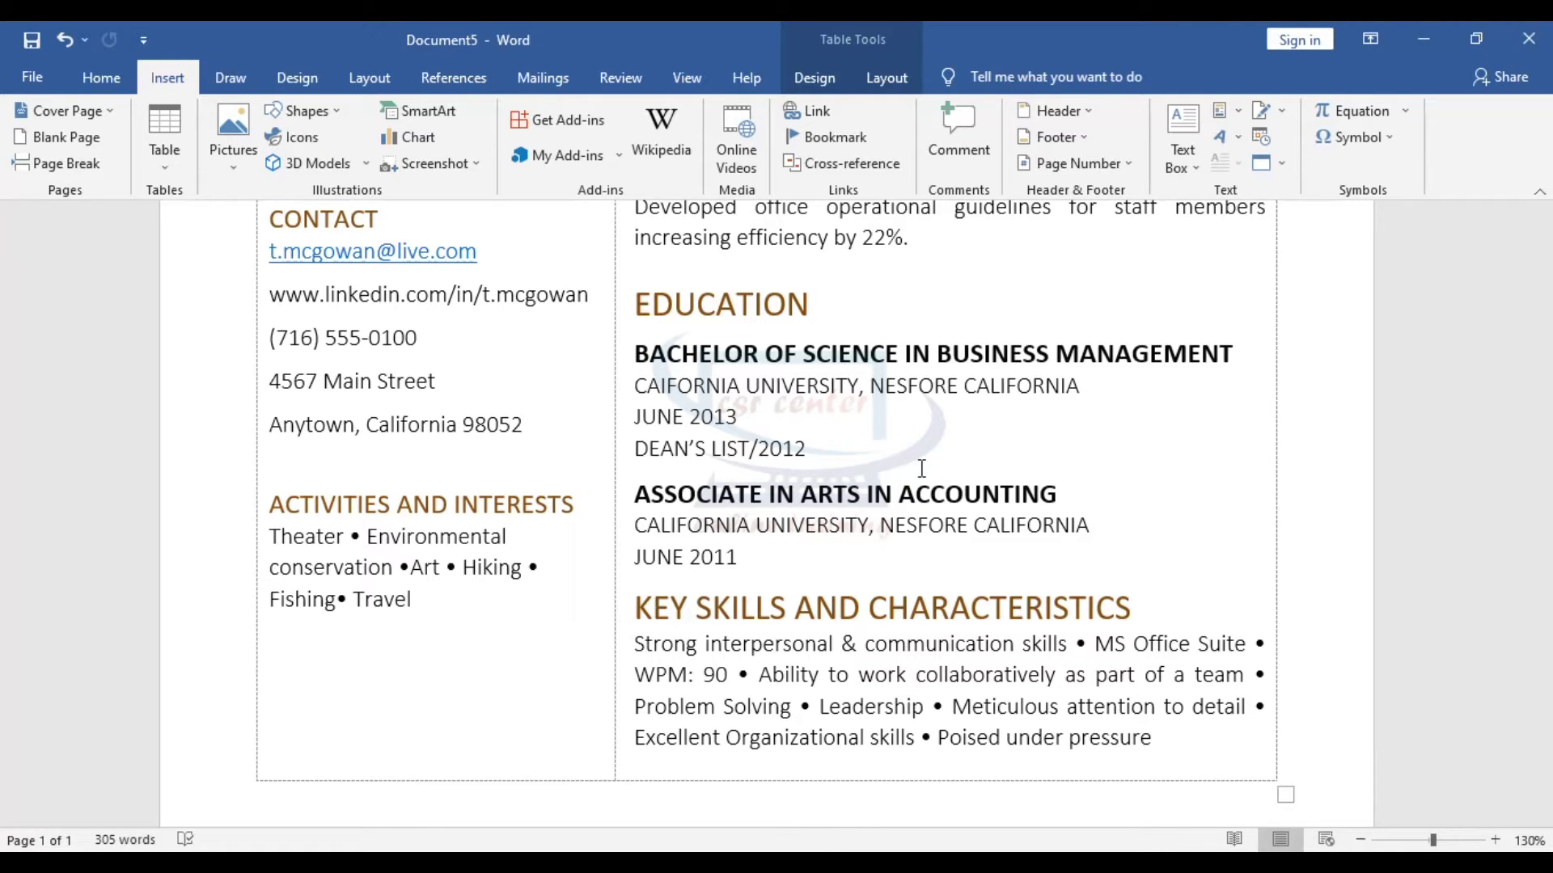
{"action": "scroll", "coordinate": [985, 584], "scroll_direction": "down", "scroll_amount": 3}
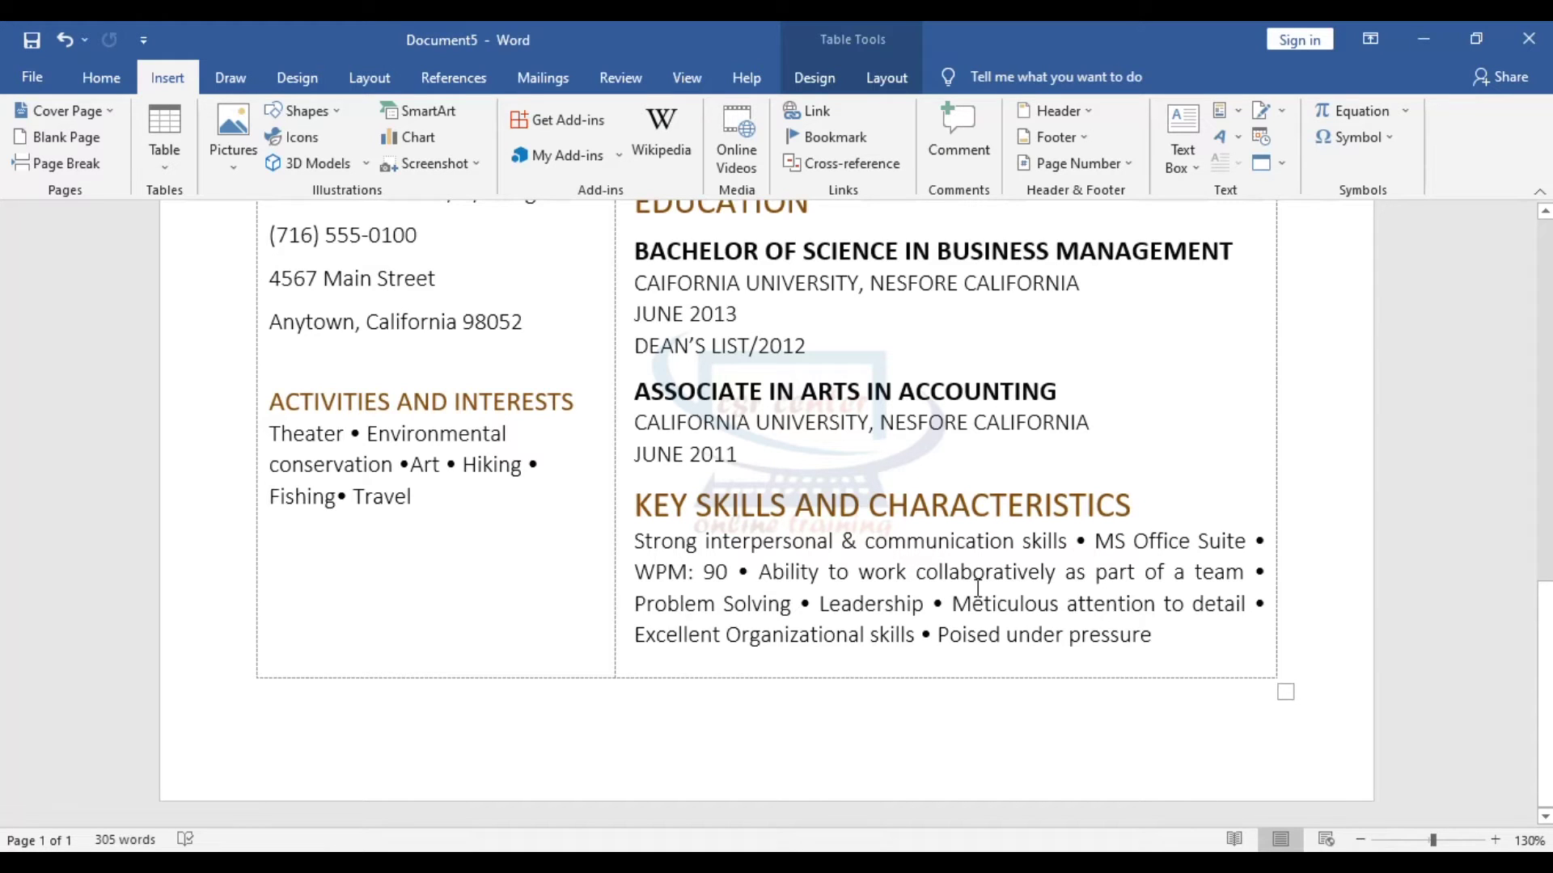
{"action": "scroll", "coordinate": [977, 588], "scroll_direction": "up", "scroll_amount": 10}
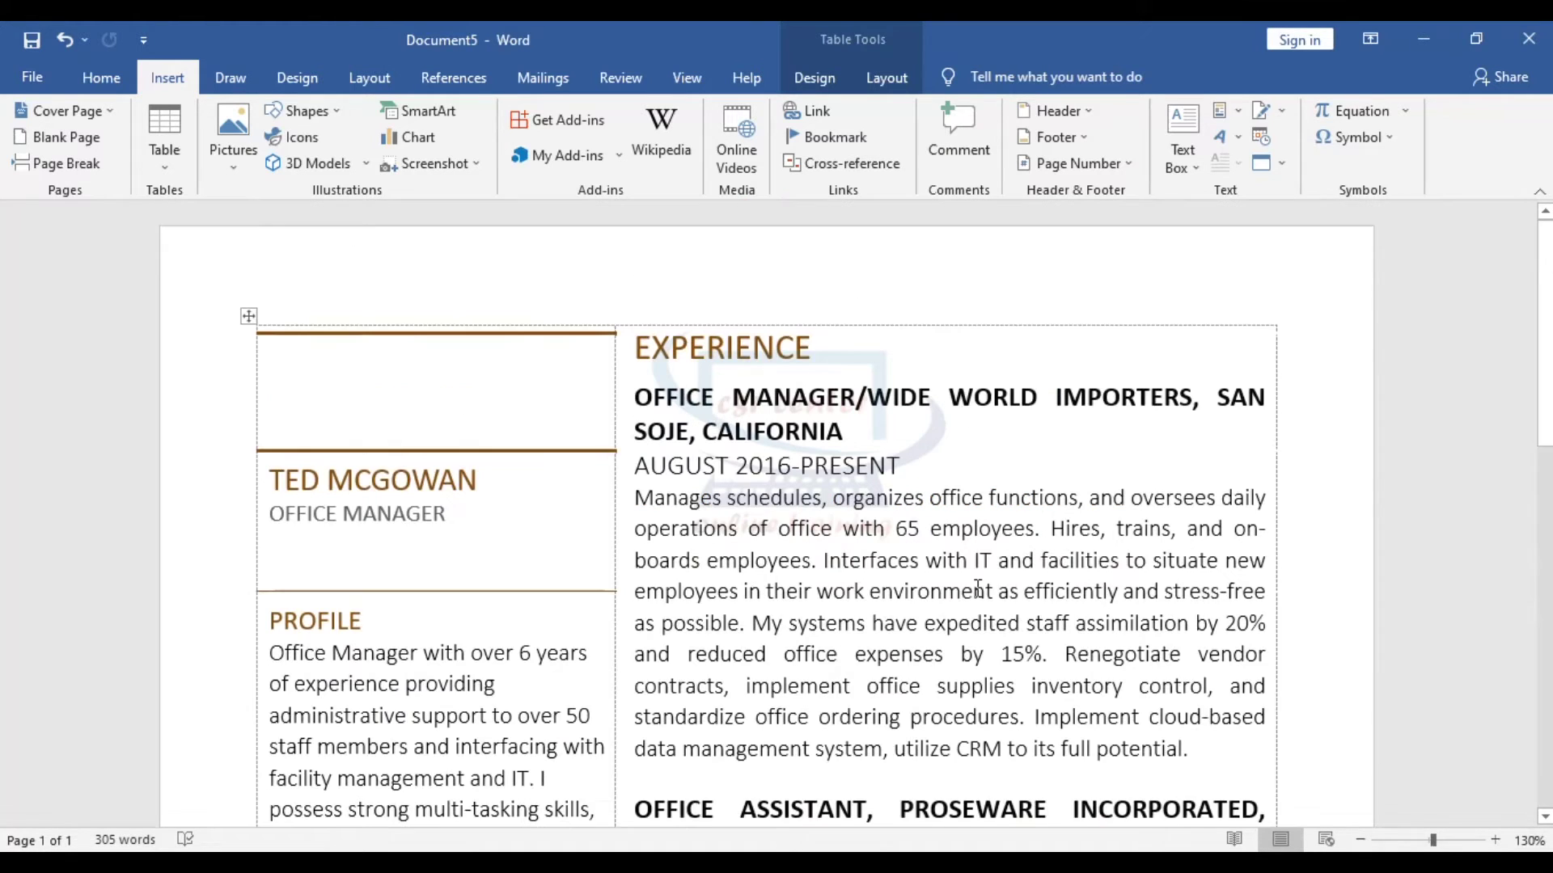
- Create another new document from the Basic modern resume template in the Resumes and Cover Letters category
{"action": "left_click", "coordinate": [33, 76]}
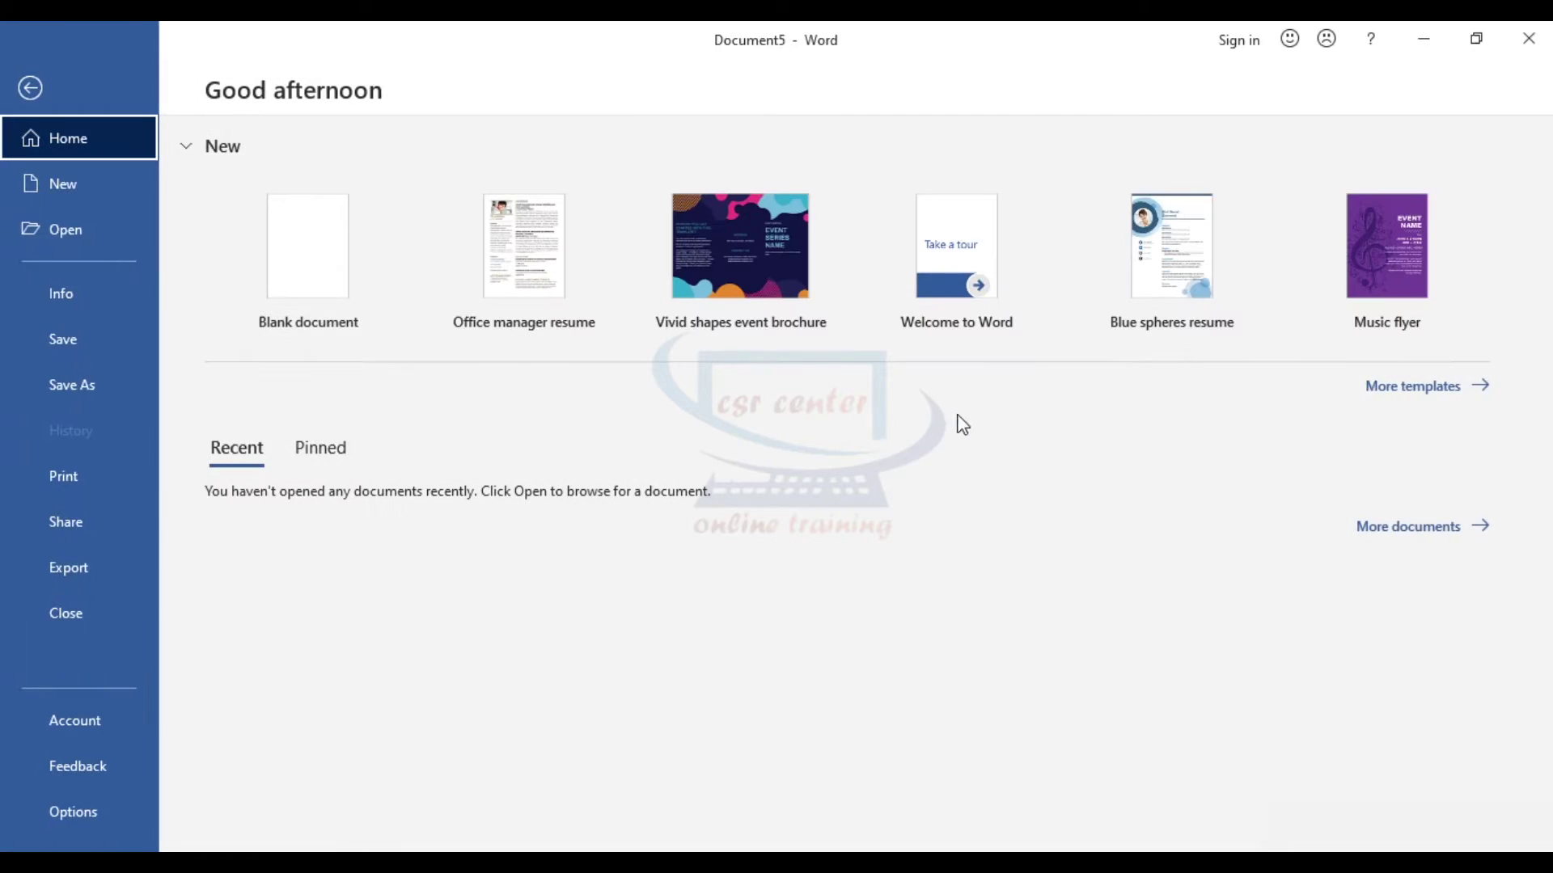
{"action": "left_click", "coordinate": [1390, 388]}
{"action": "scroll", "coordinate": [957, 583], "scroll_direction": "down", "scroll_amount": 3}
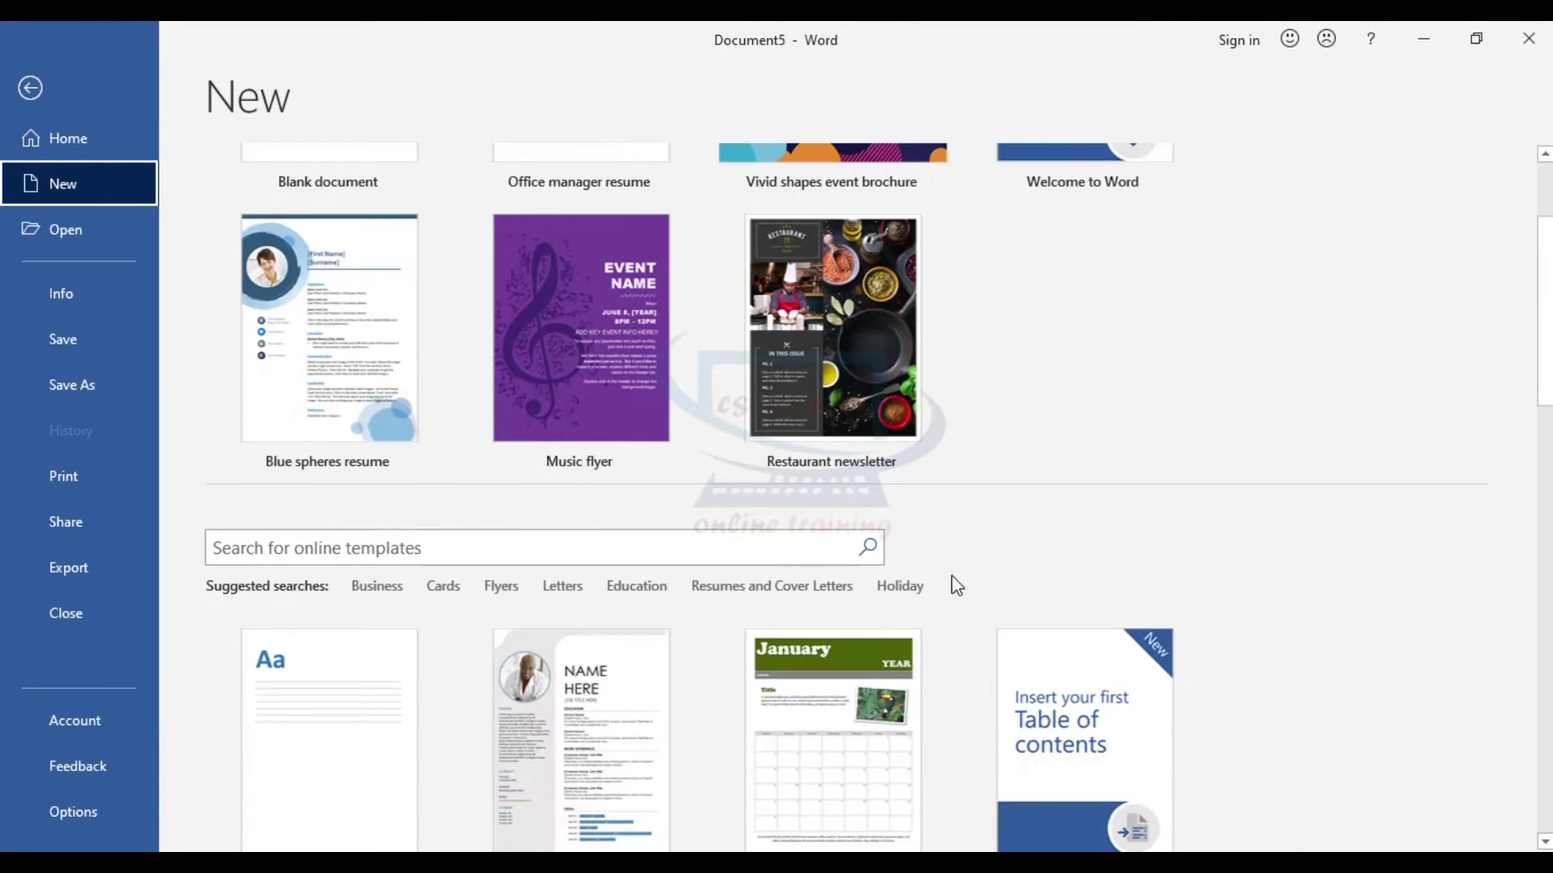
{"action": "left_click", "coordinate": [769, 587]}
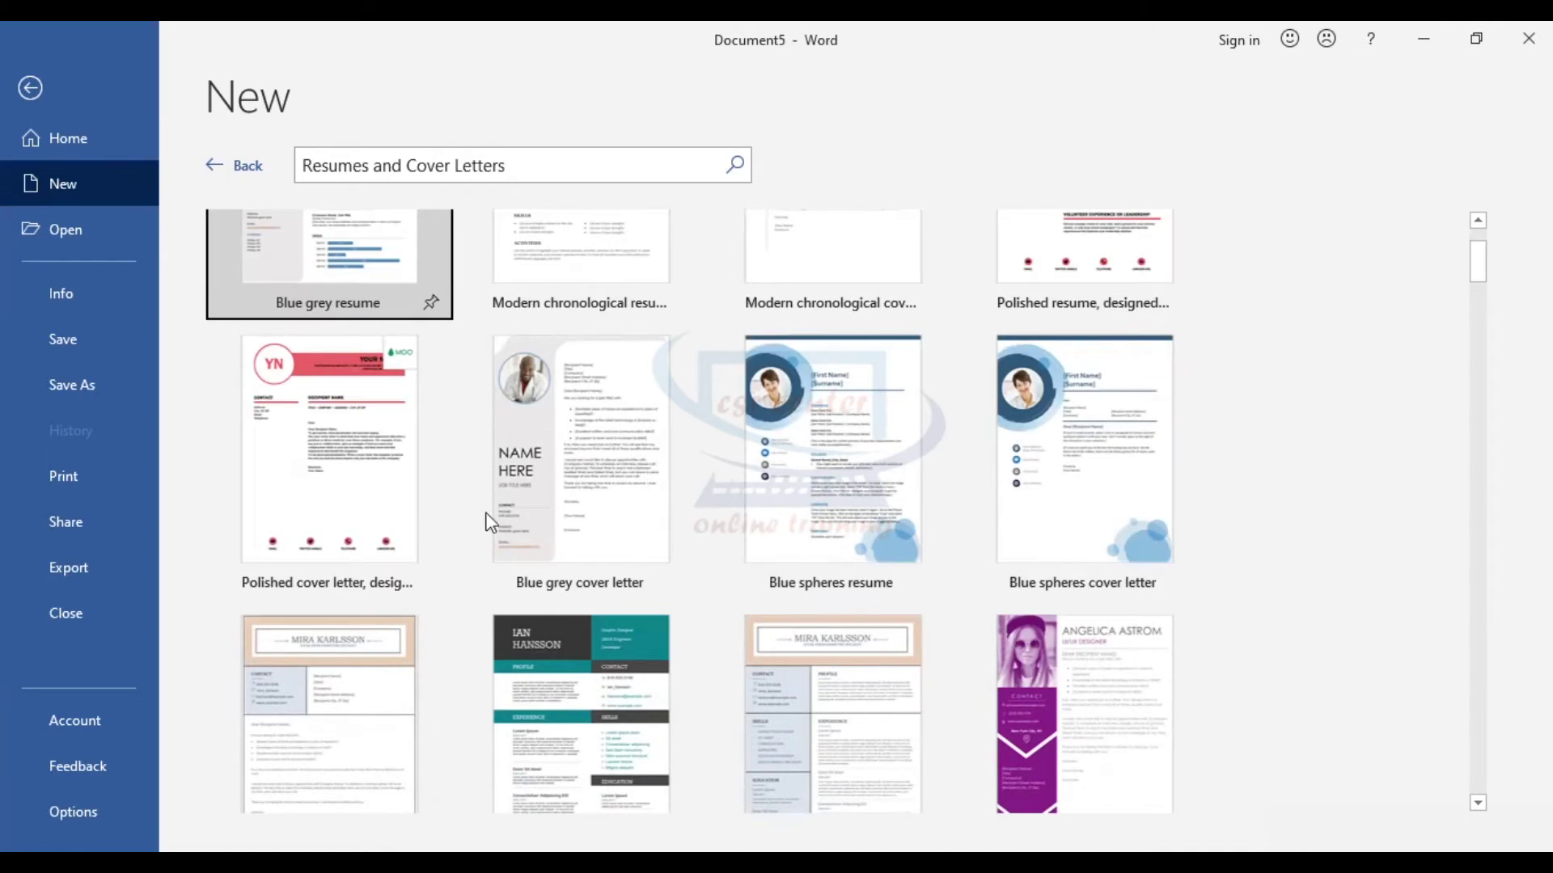
{"action": "scroll", "coordinate": [1255, 560], "scroll_direction": "down", "scroll_amount": 7}
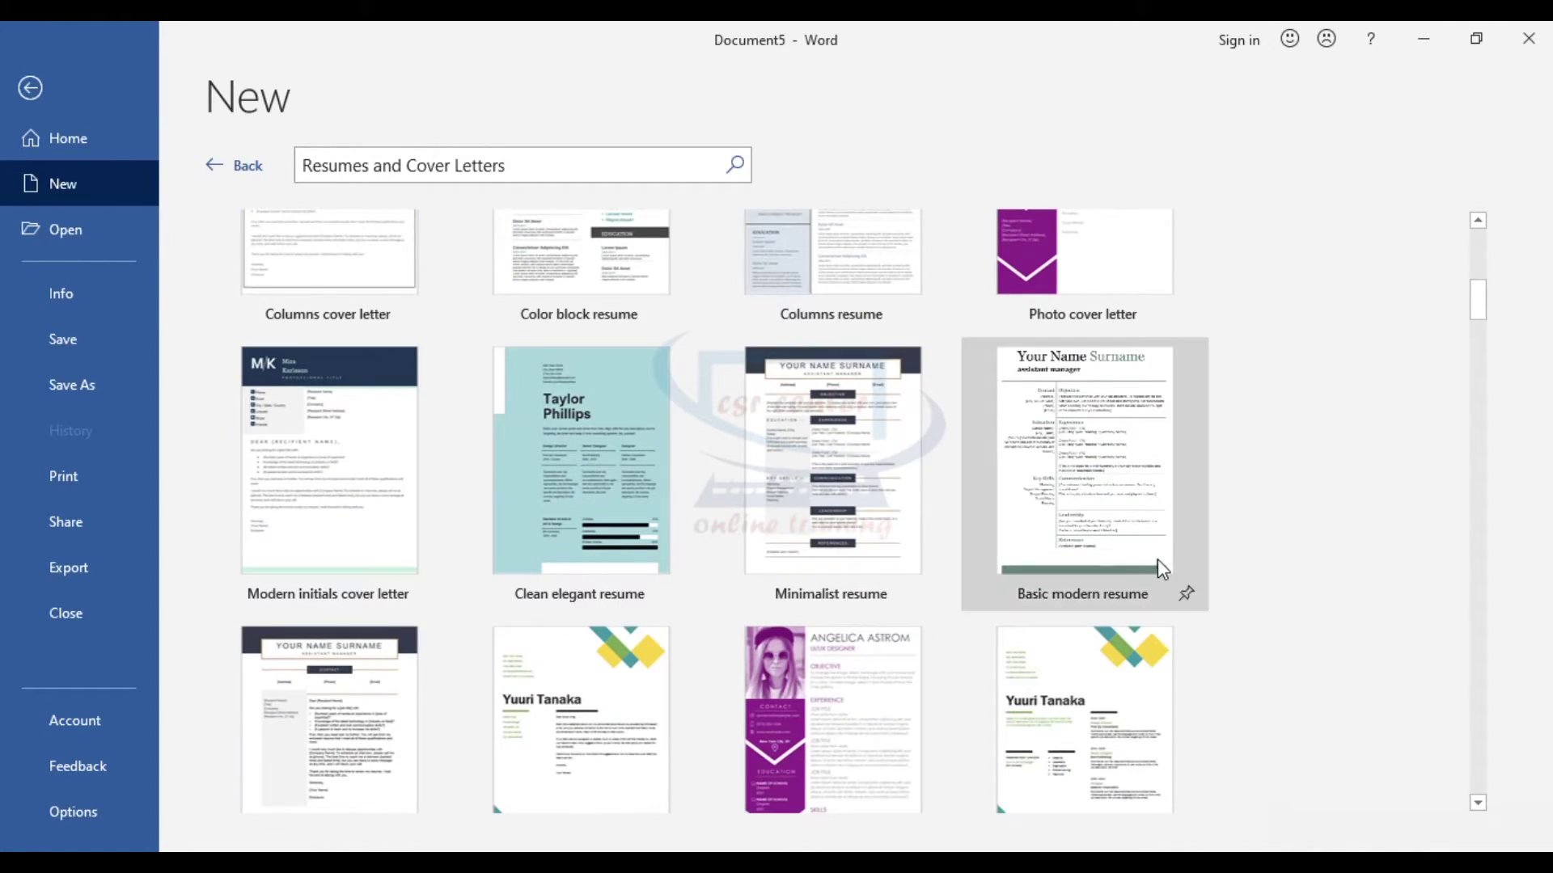
{"action": "scroll", "coordinate": [1268, 558], "scroll_direction": "down", "scroll_amount": 2}
{"action": "scroll", "coordinate": [1328, 549], "scroll_direction": "up", "scroll_amount": 1}
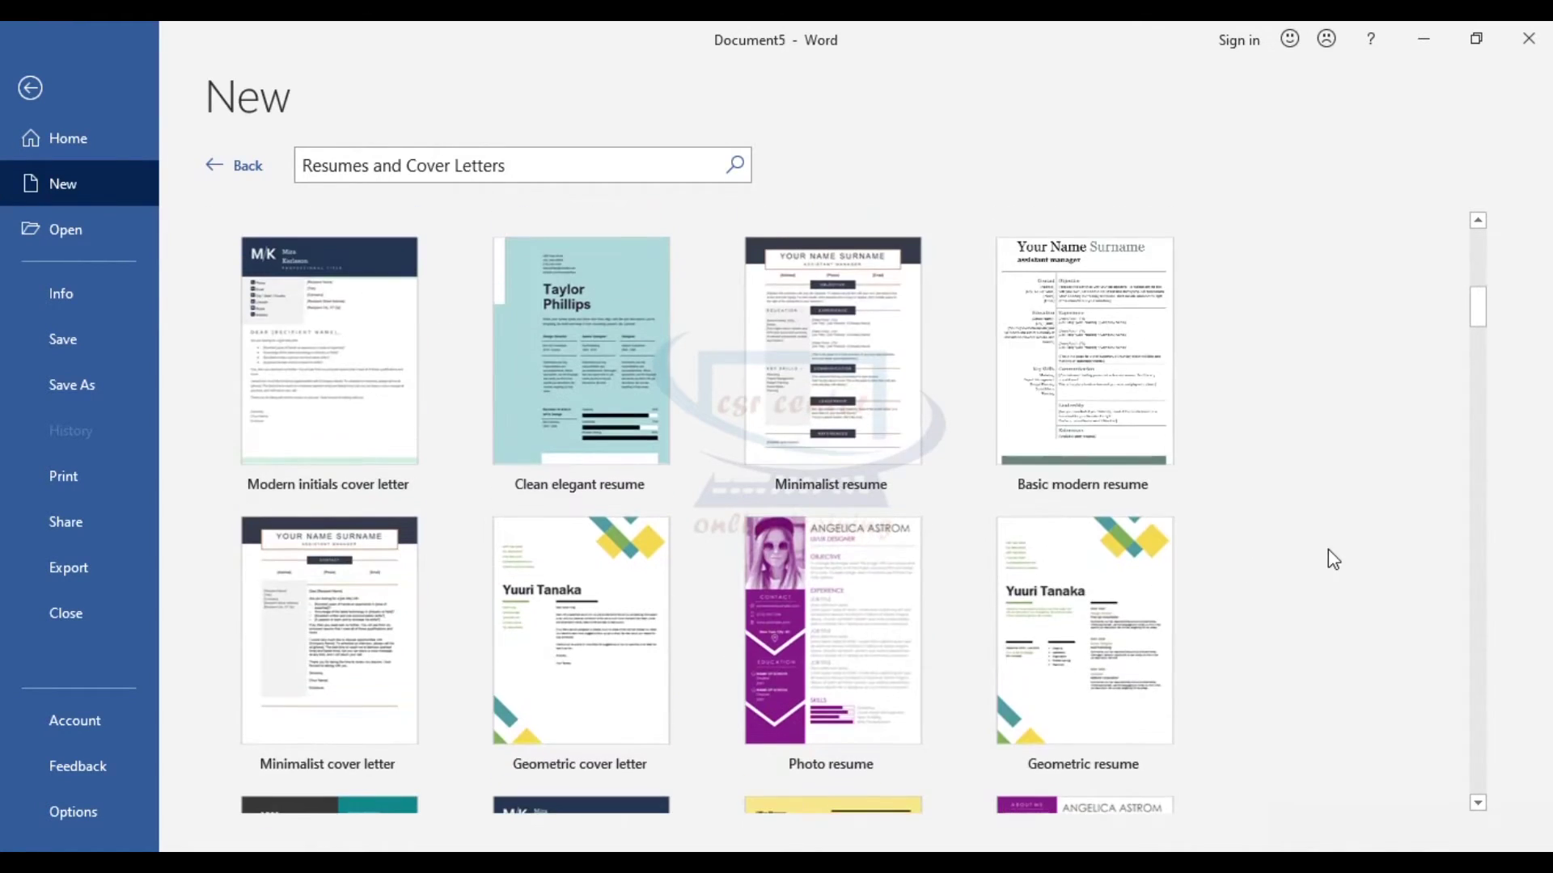
{"action": "double_click", "coordinate": [1119, 320]}
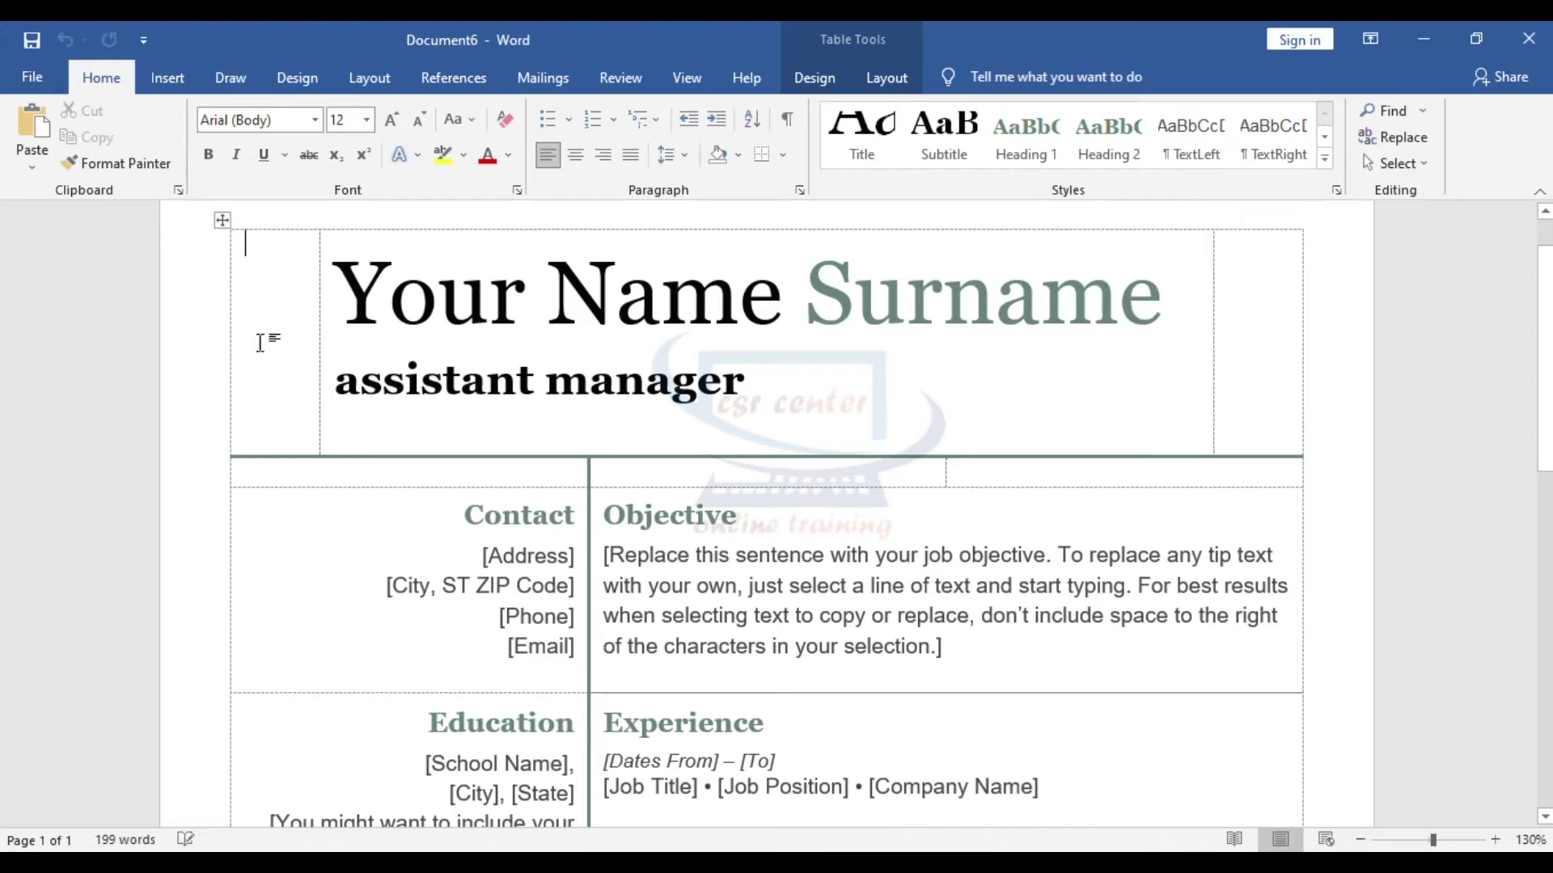
- Examine the Basic modern template's Contact, Objective, Education, Experience, Key Skills, Communication, Leadership and References sections
{"action": "scroll", "coordinate": [444, 489], "scroll_direction": "down", "scroll_amount": 2}
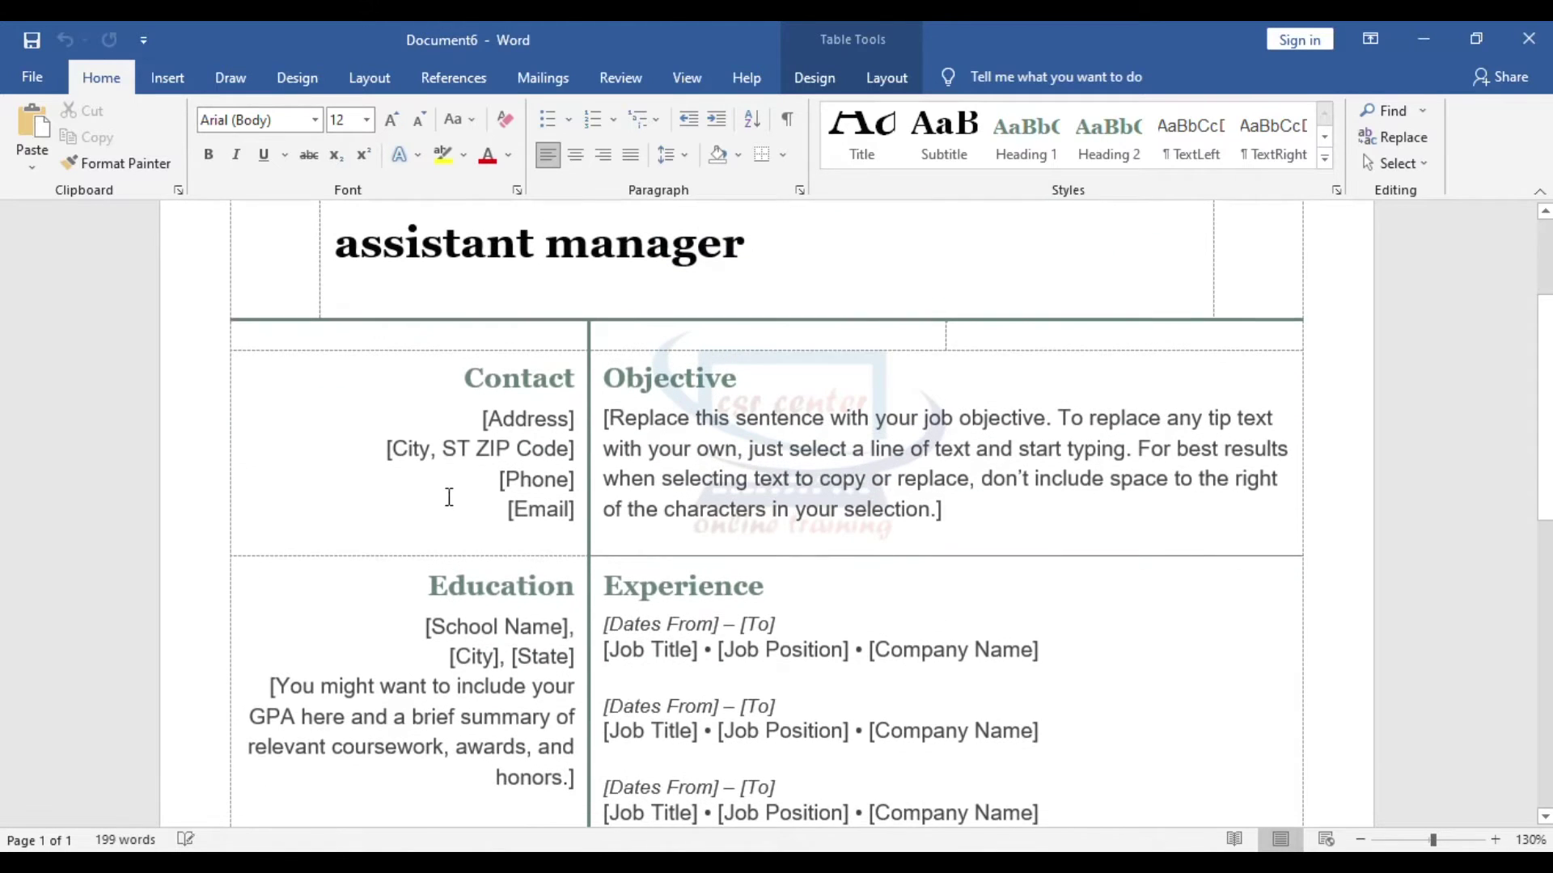
{"action": "scroll", "coordinate": [444, 488], "scroll_direction": "down", "scroll_amount": 1}
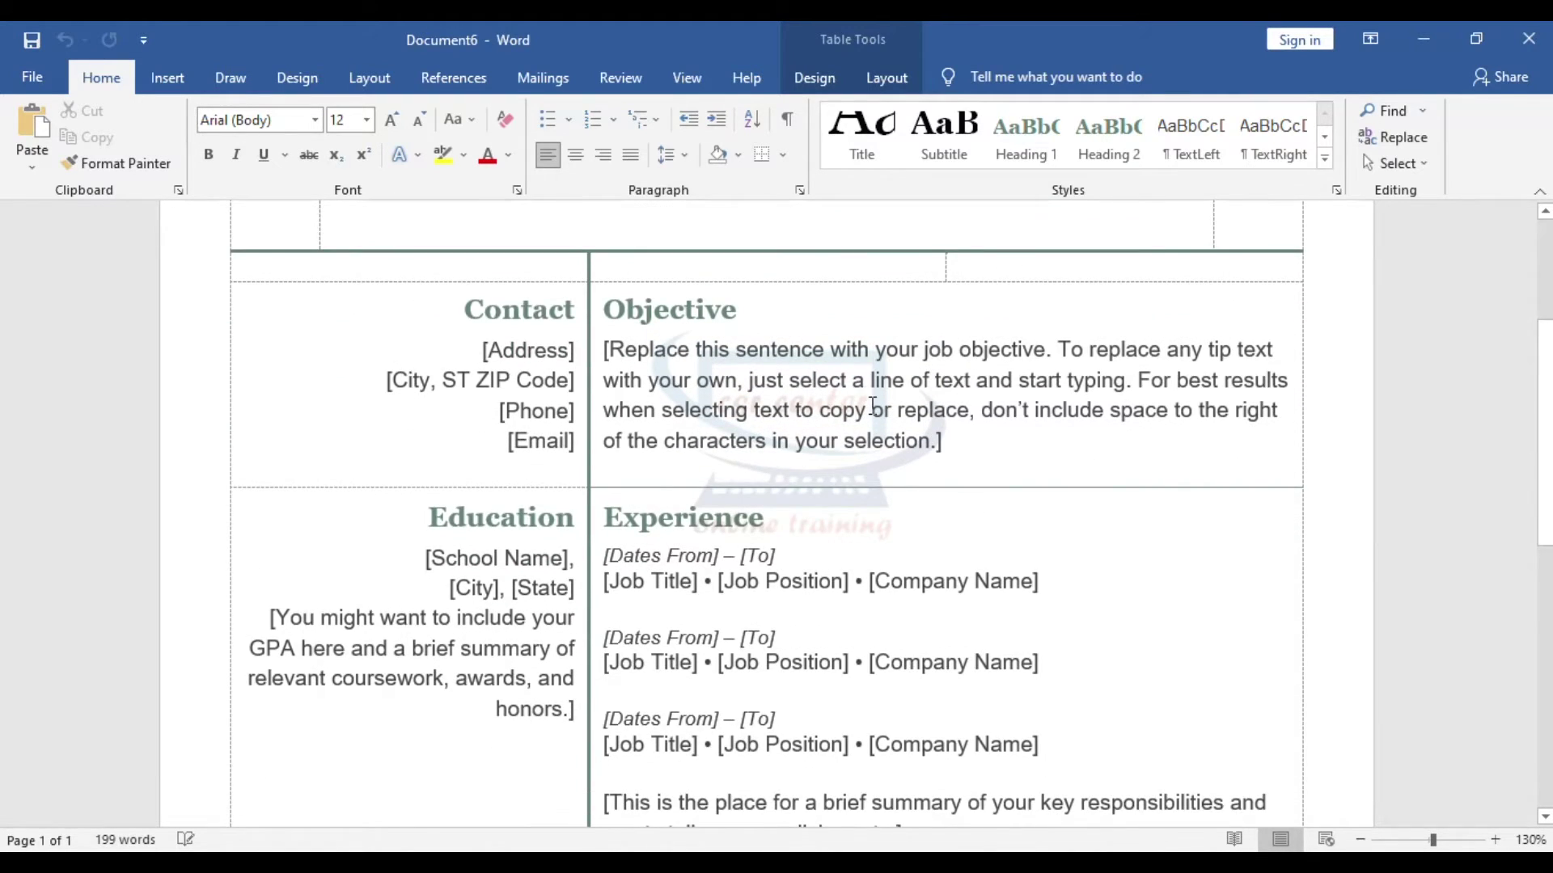
{"action": "scroll", "coordinate": [873, 406], "scroll_direction": "down", "scroll_amount": 3}
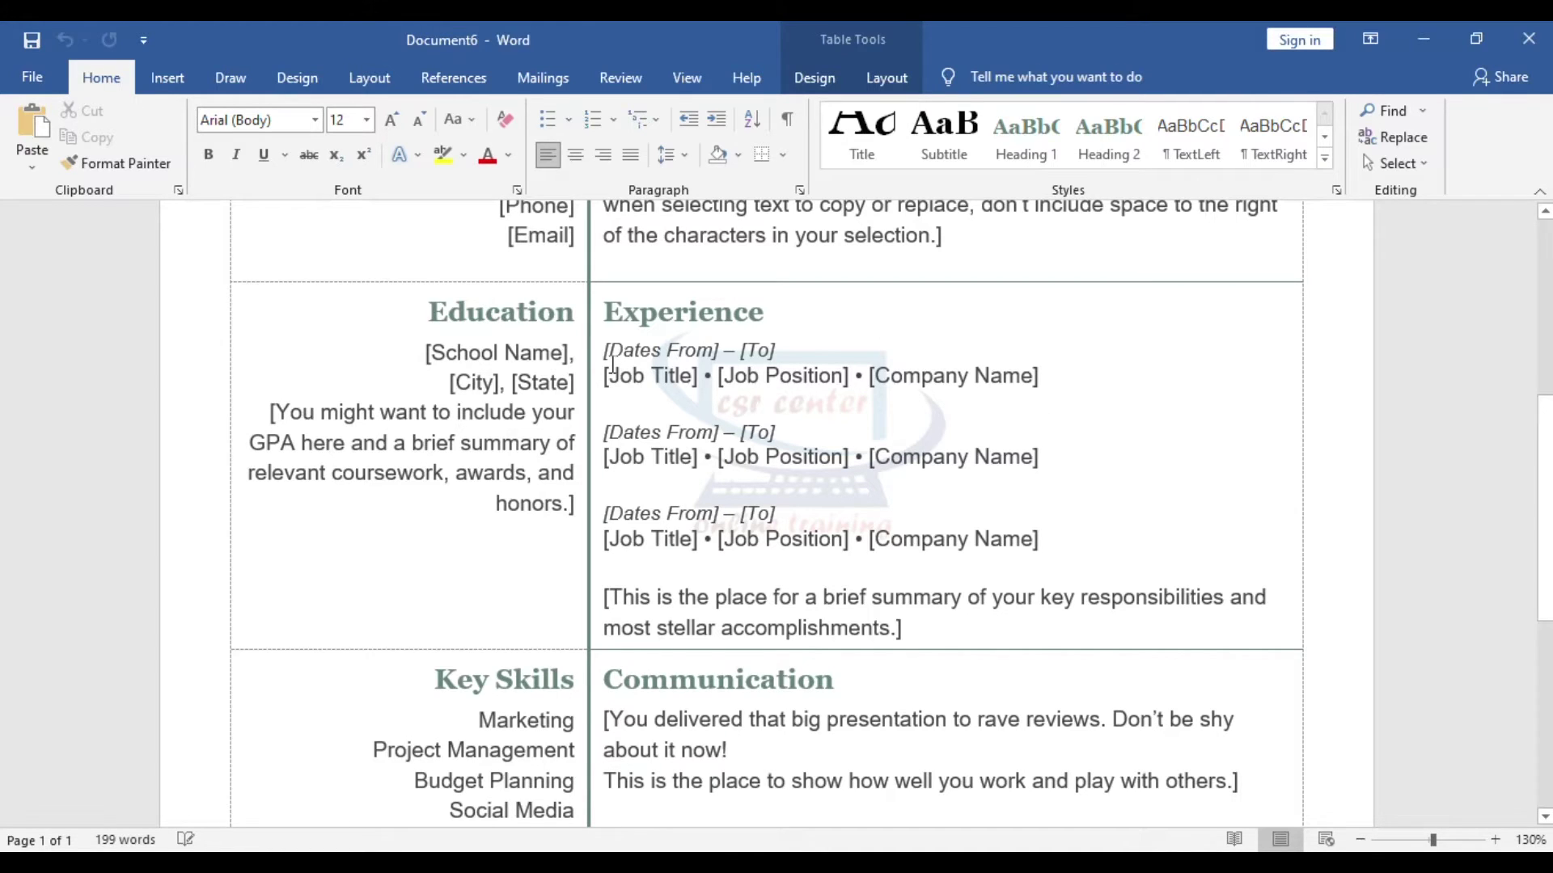
{"action": "scroll", "coordinate": [927, 410], "scroll_direction": "down", "scroll_amount": 1}
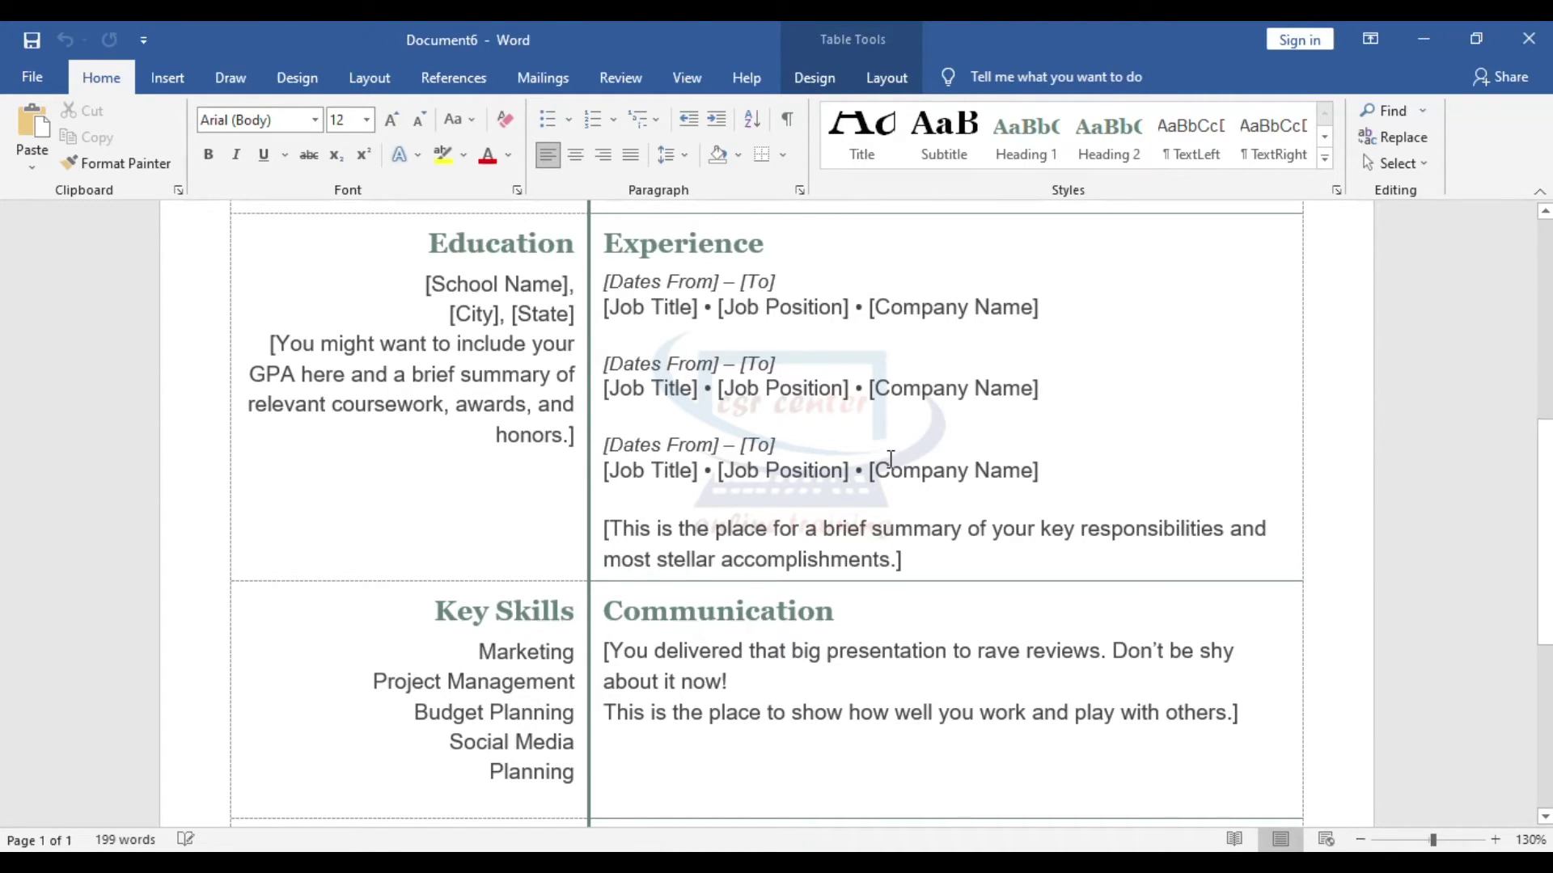
{"action": "scroll", "coordinate": [895, 453], "scroll_direction": "down", "scroll_amount": 3}
{"action": "scroll", "coordinate": [895, 454], "scroll_direction": "down", "scroll_amount": 1}
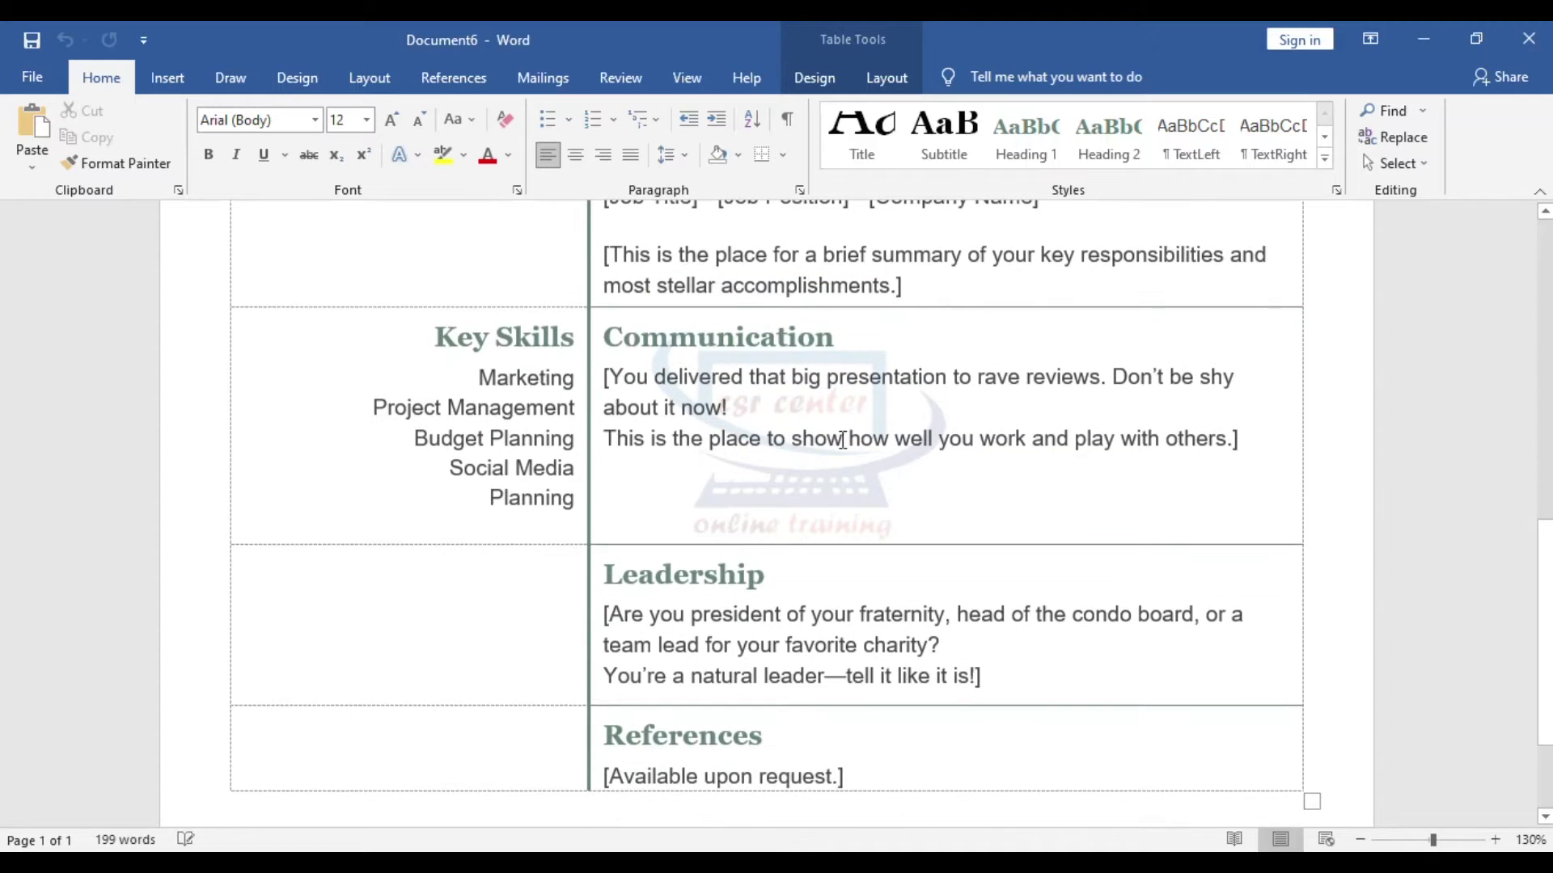
{"action": "scroll", "coordinate": [898, 394], "scroll_direction": "down", "scroll_amount": 2}
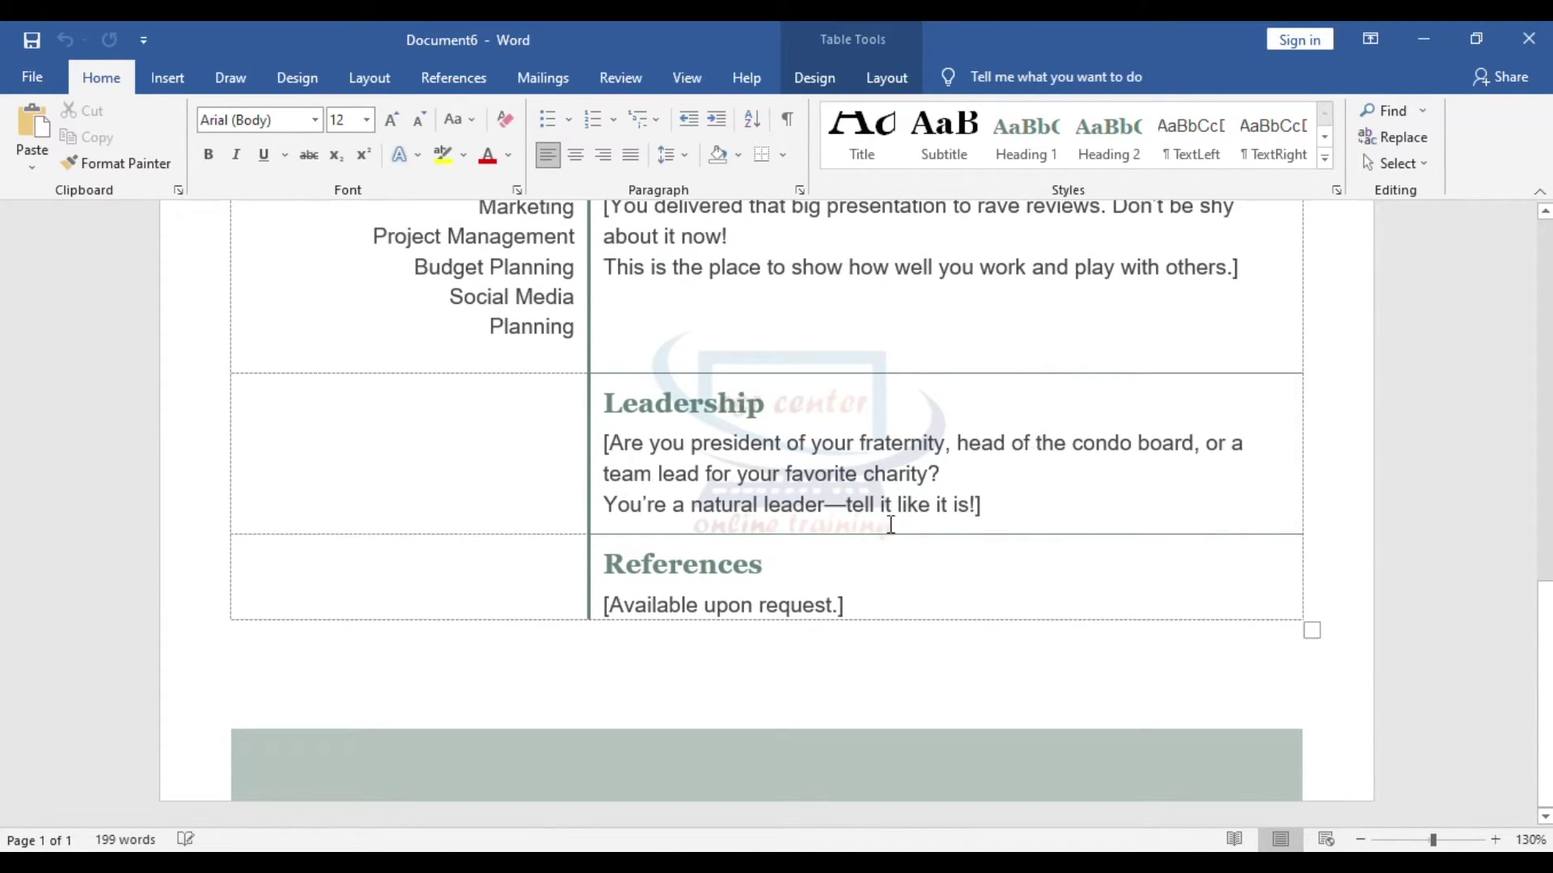
{"action": "scroll", "coordinate": [1068, 471], "scroll_direction": "up", "scroll_amount": 10}
{"action": "scroll", "coordinate": [1068, 472], "scroll_direction": "up", "scroll_amount": 1}
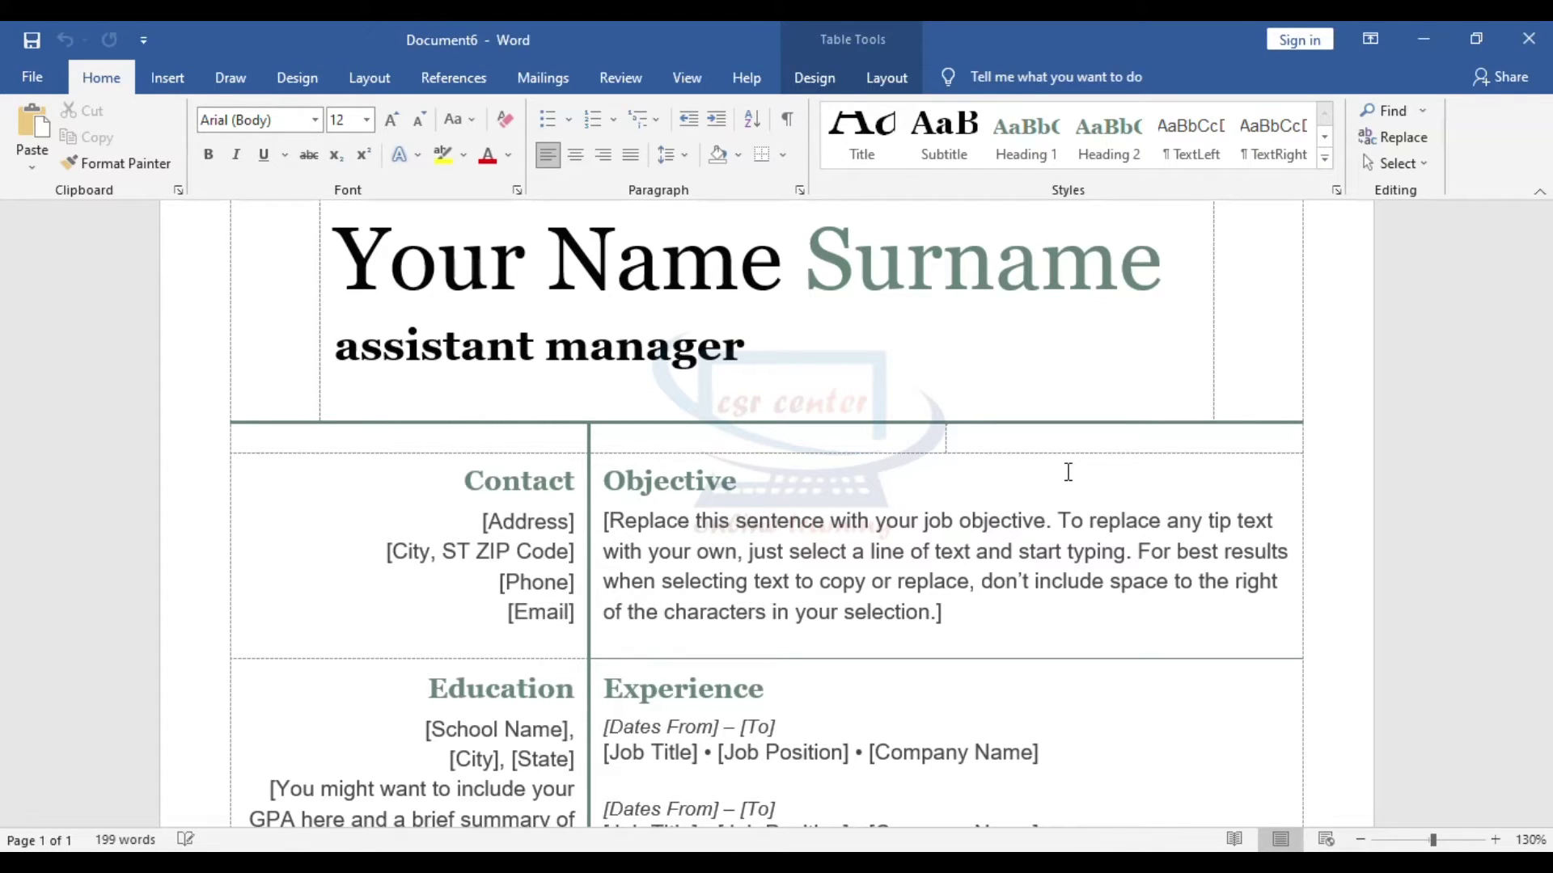
{"action": "scroll", "coordinate": [1079, 380], "scroll_direction": "down", "scroll_amount": 1}
{"action": "scroll", "coordinate": [1083, 396], "scroll_direction": "down", "scroll_amount": 20}
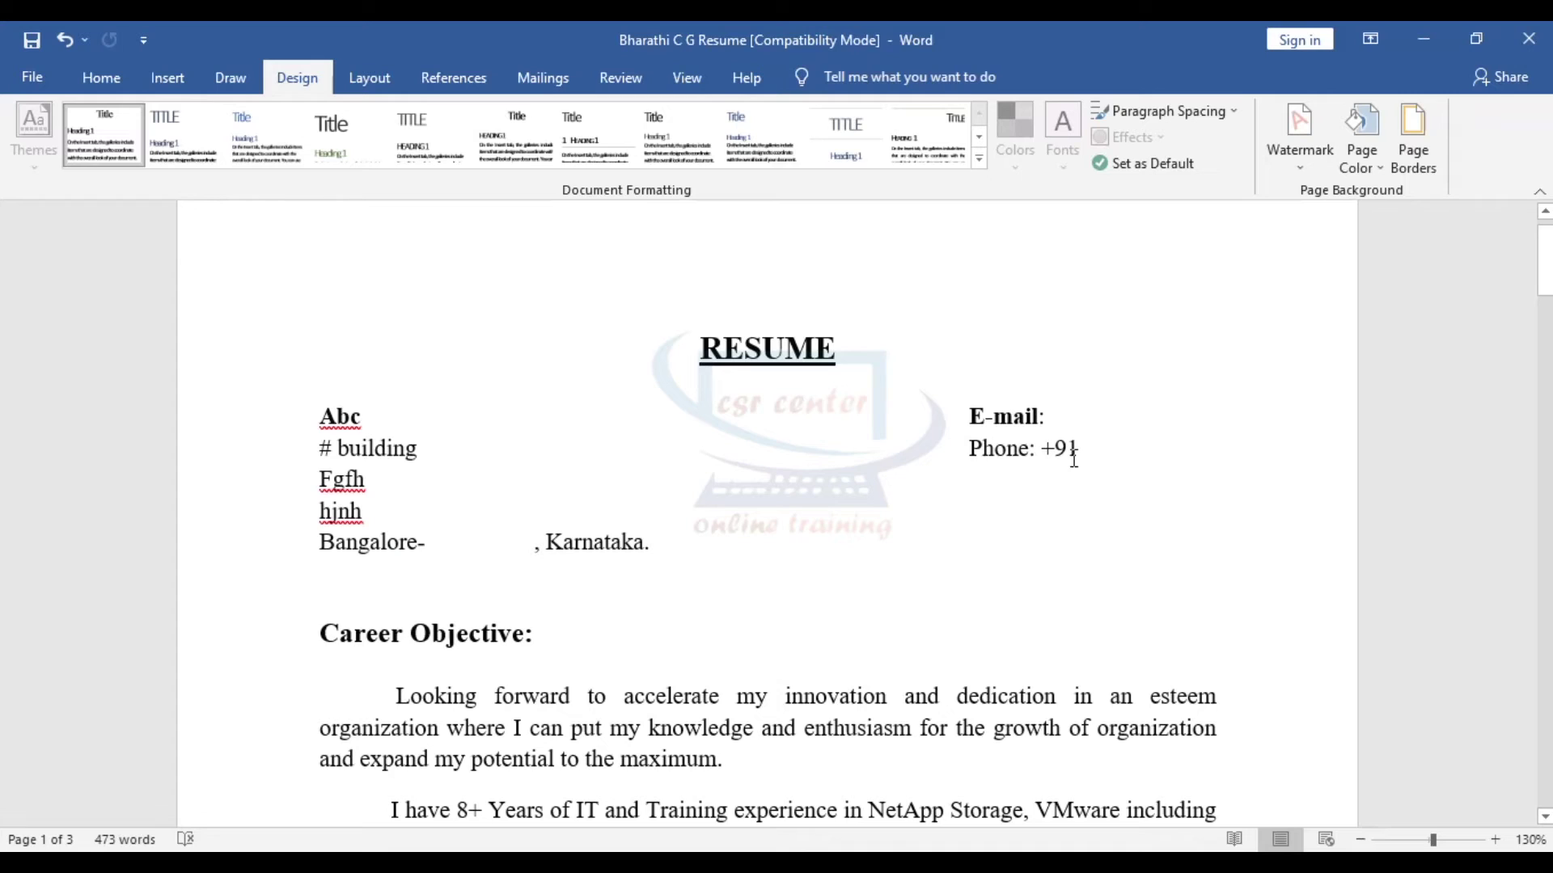
- Review the custom resume's contact header, career objective, professional experience table and technical expertise section
{"action": "scroll", "coordinate": [1077, 460], "scroll_direction": "down", "scroll_amount": 3}
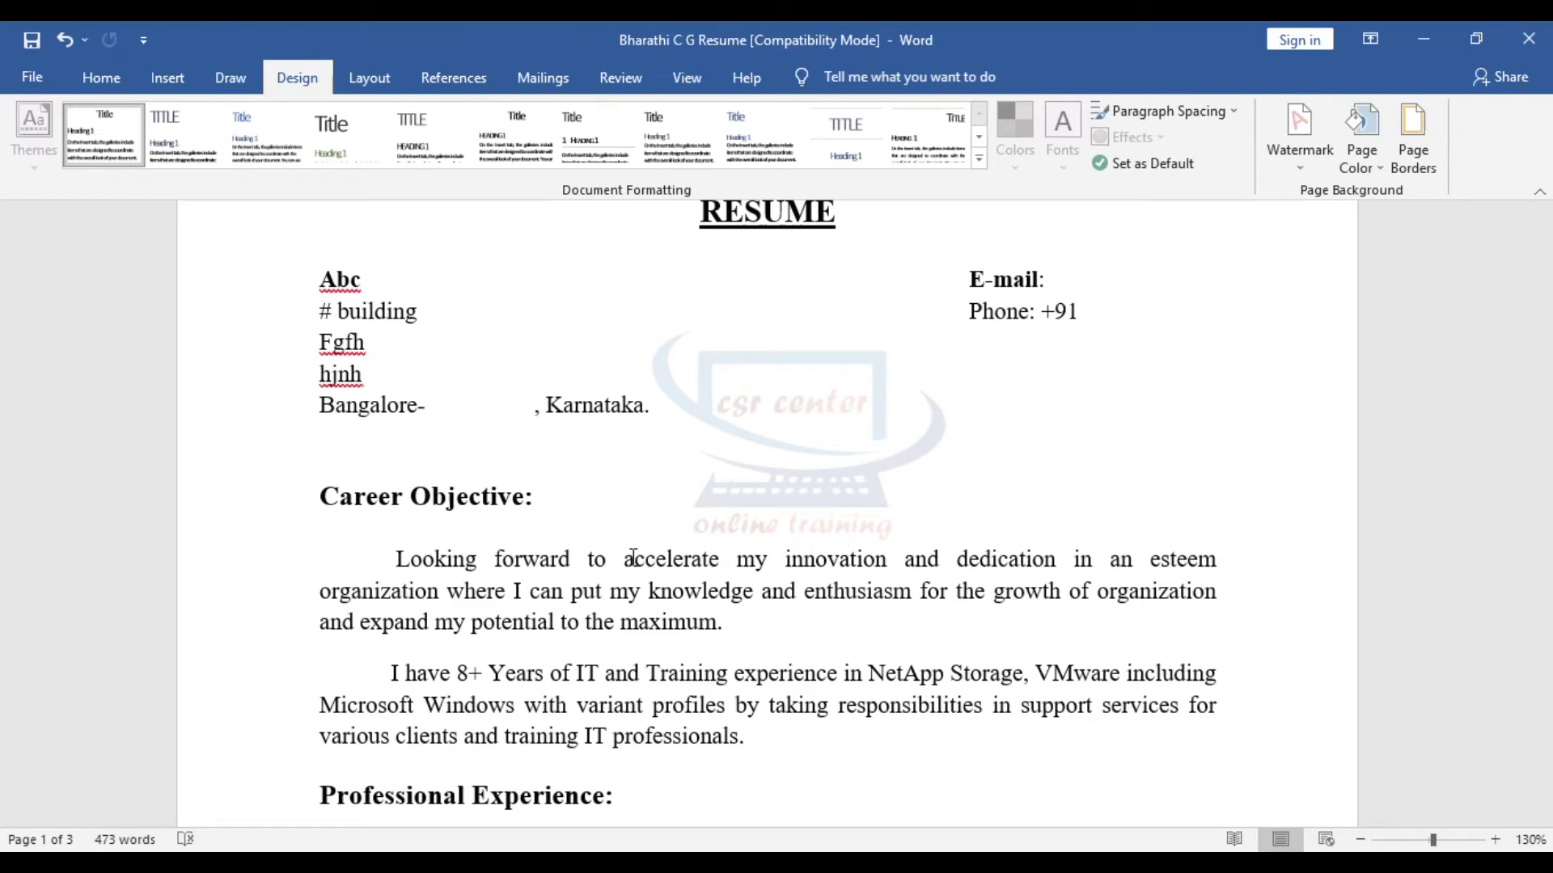
{"action": "scroll", "coordinate": [790, 639], "scroll_direction": "down", "scroll_amount": 3}
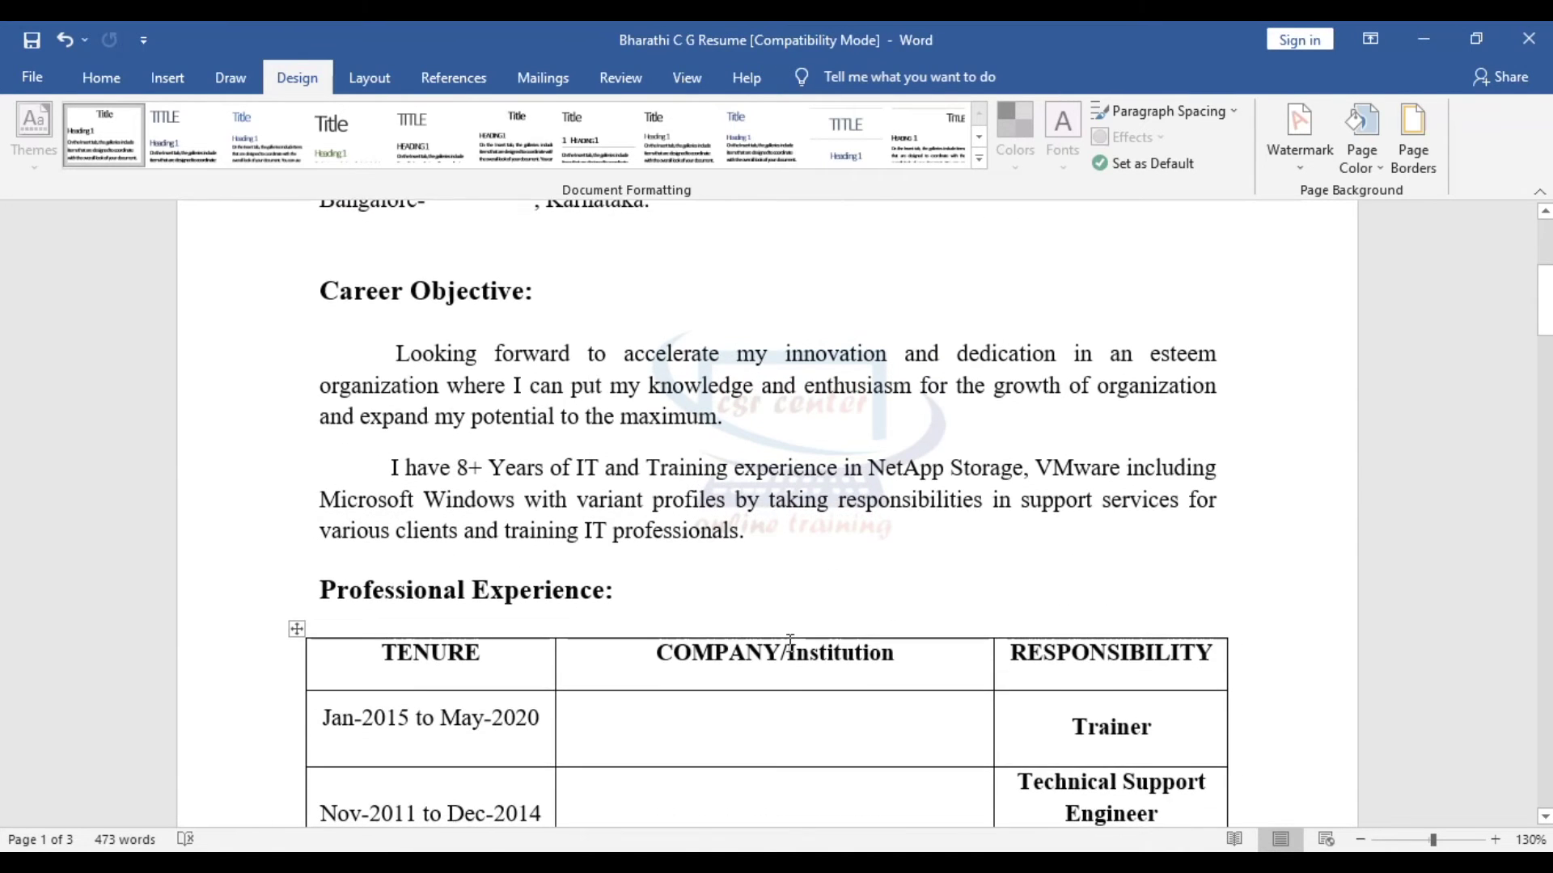
{"action": "scroll", "coordinate": [790, 639], "scroll_direction": "up", "scroll_amount": 1}
{"action": "scroll", "coordinate": [790, 645], "scroll_direction": "down", "scroll_amount": 2}
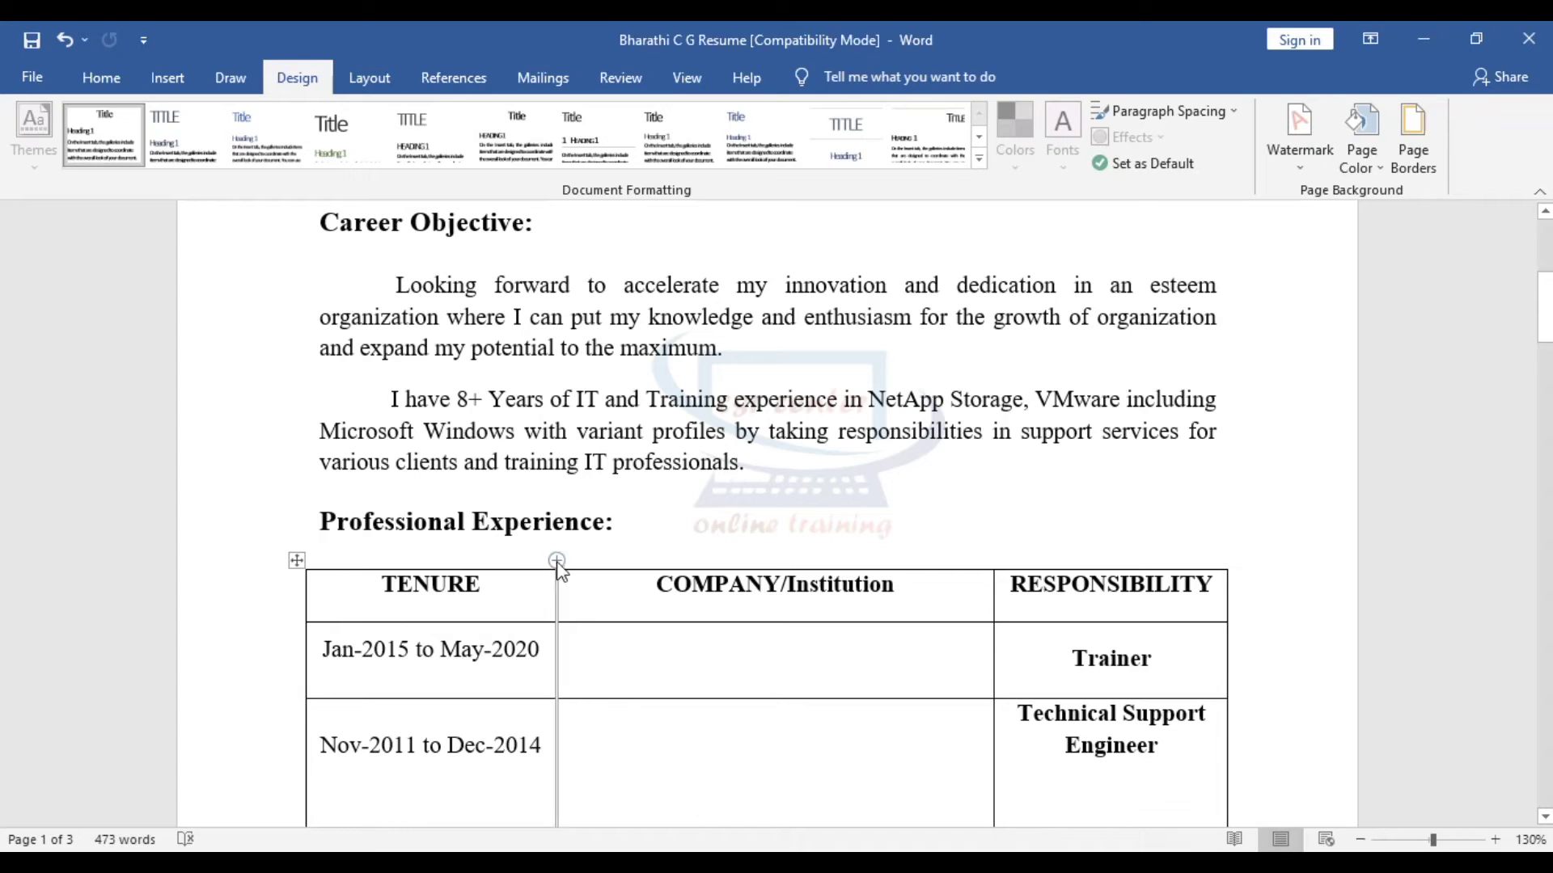
{"action": "scroll", "coordinate": [787, 493], "scroll_direction": "down", "scroll_amount": 2}
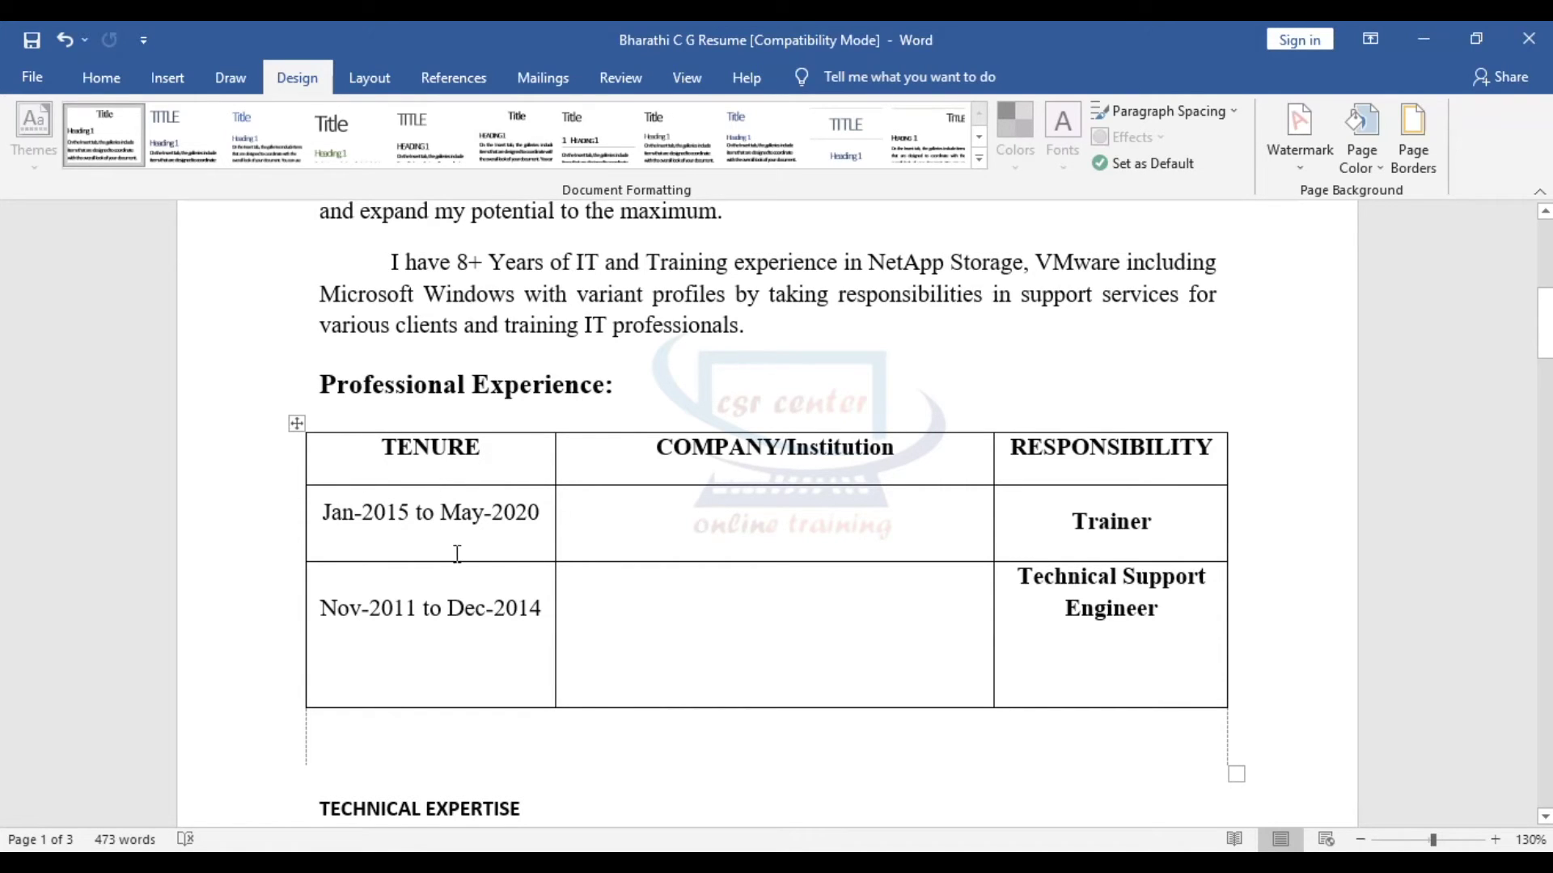
{"action": "scroll", "coordinate": [852, 518], "scroll_direction": "down", "scroll_amount": 4}
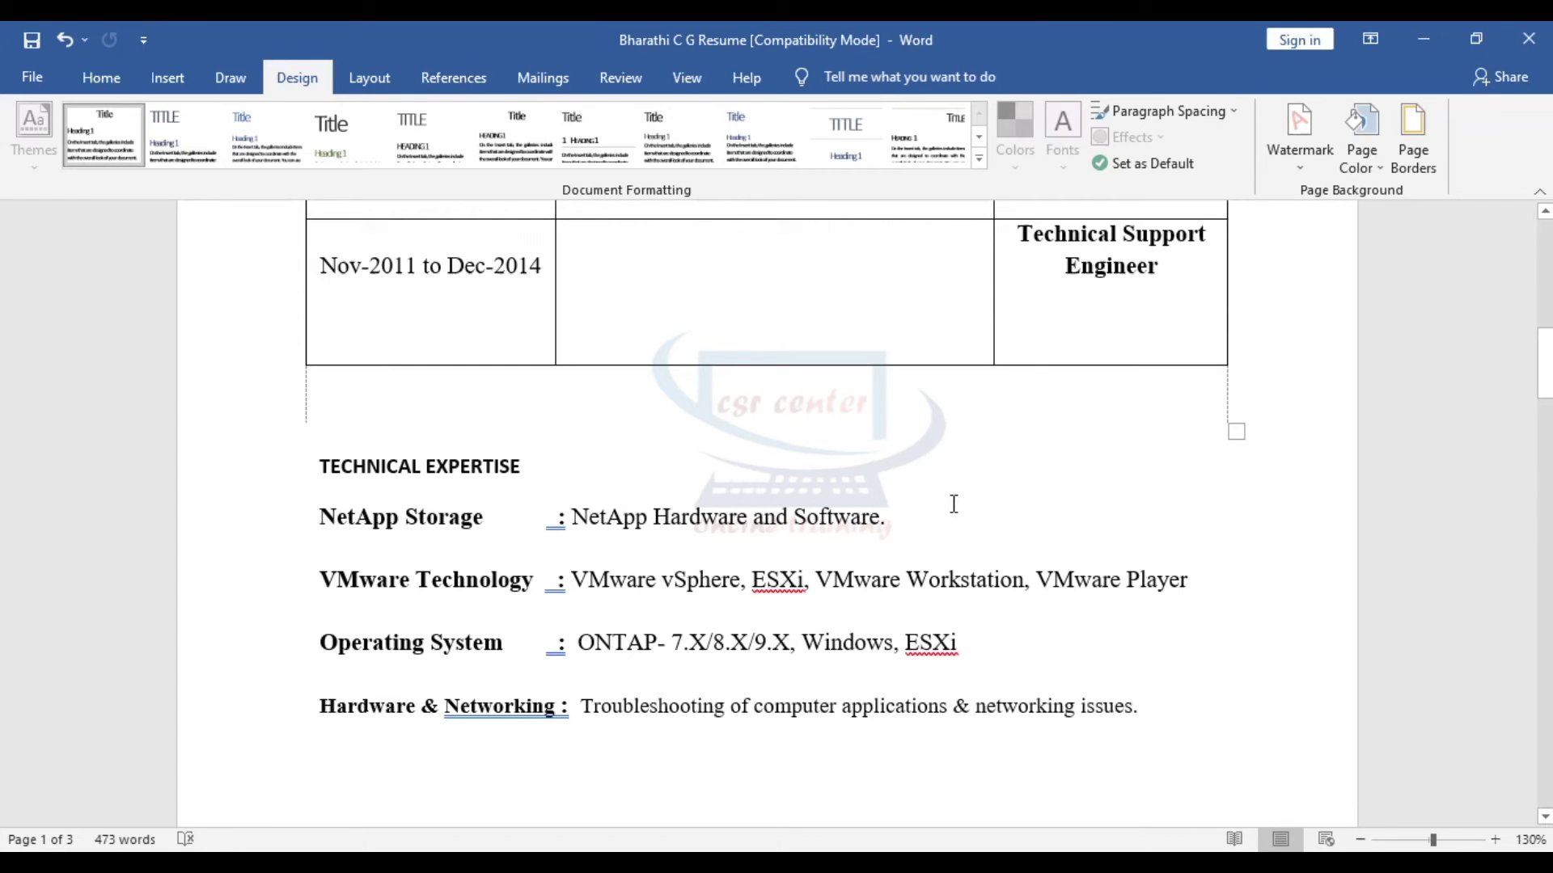
- Review the roles and responsibilities lists for the trainer and technical support engineer jobs, and the academic profile
{"action": "scroll", "coordinate": [964, 513], "scroll_direction": "down", "scroll_amount": 10}
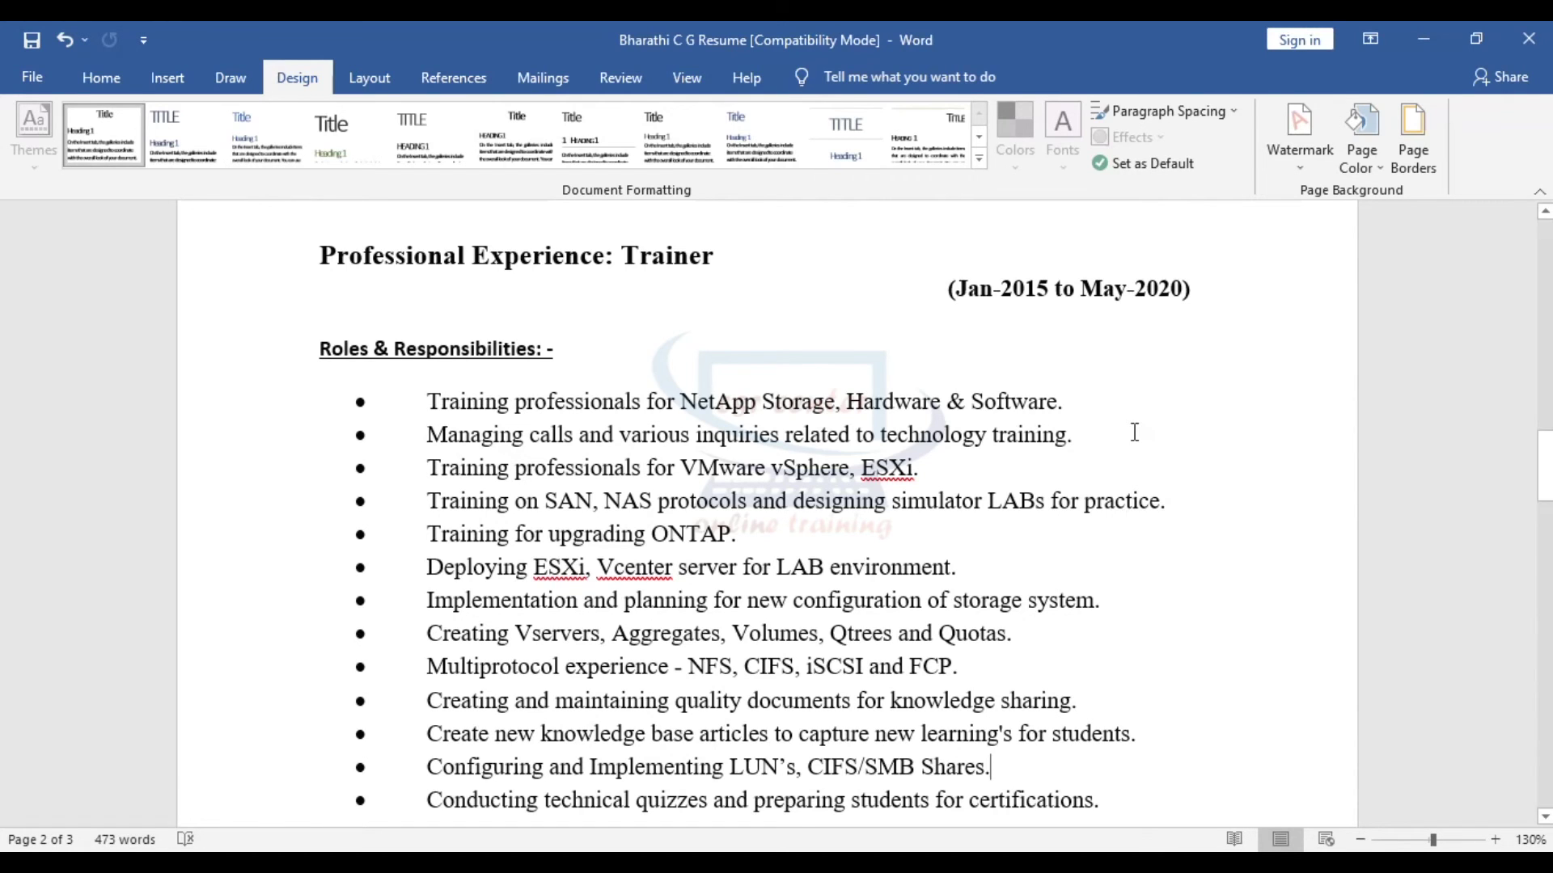
{"action": "scroll", "coordinate": [1132, 433], "scroll_direction": "down", "scroll_amount": 4}
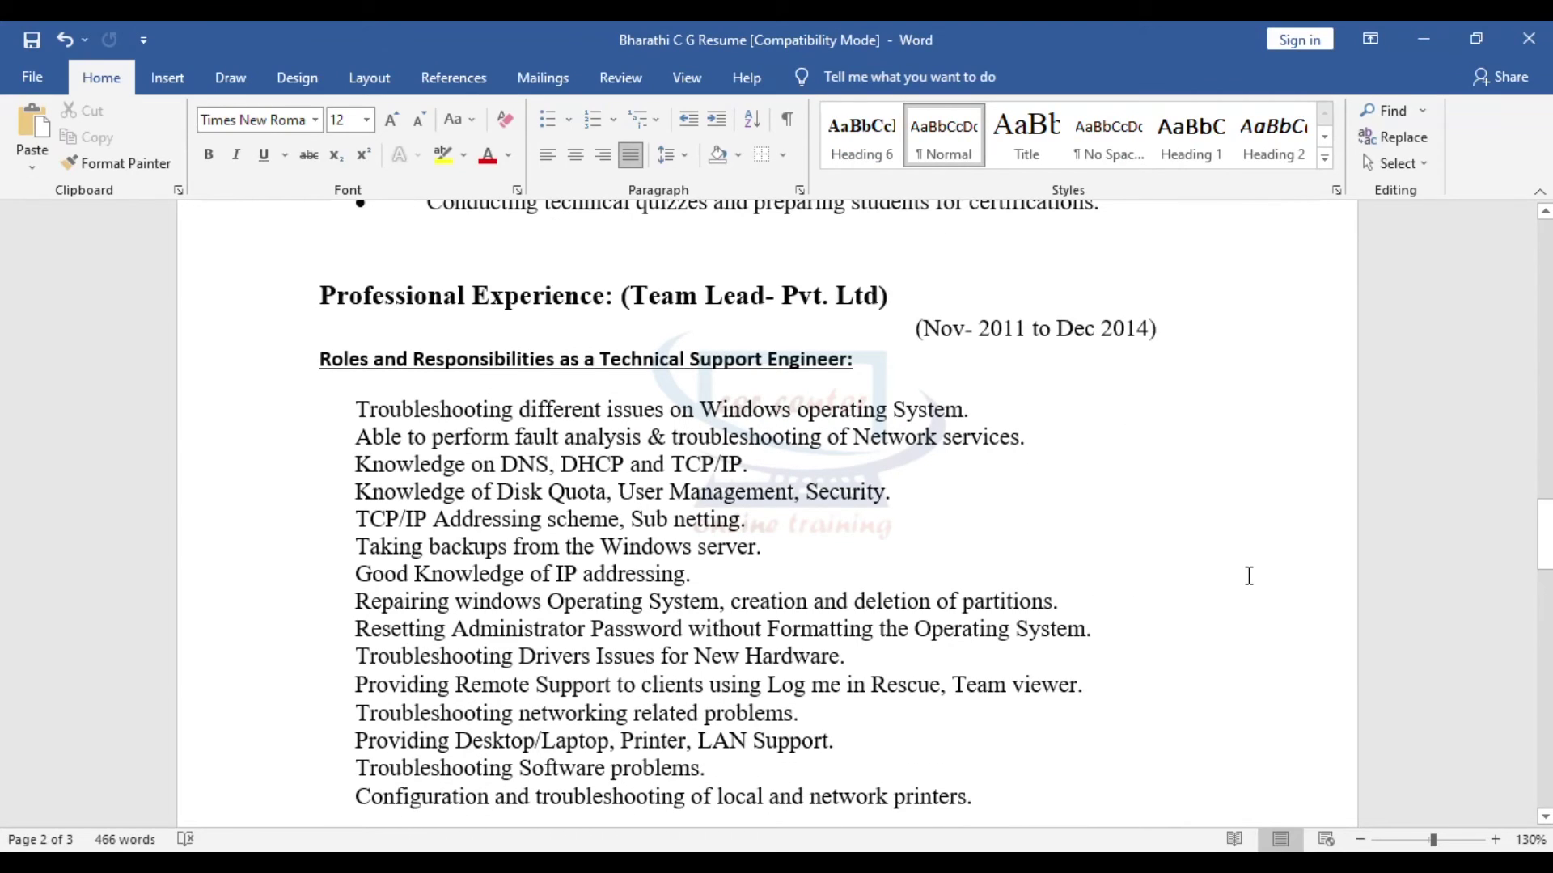
{"action": "scroll", "coordinate": [1248, 576], "scroll_direction": "down", "scroll_amount": 6}
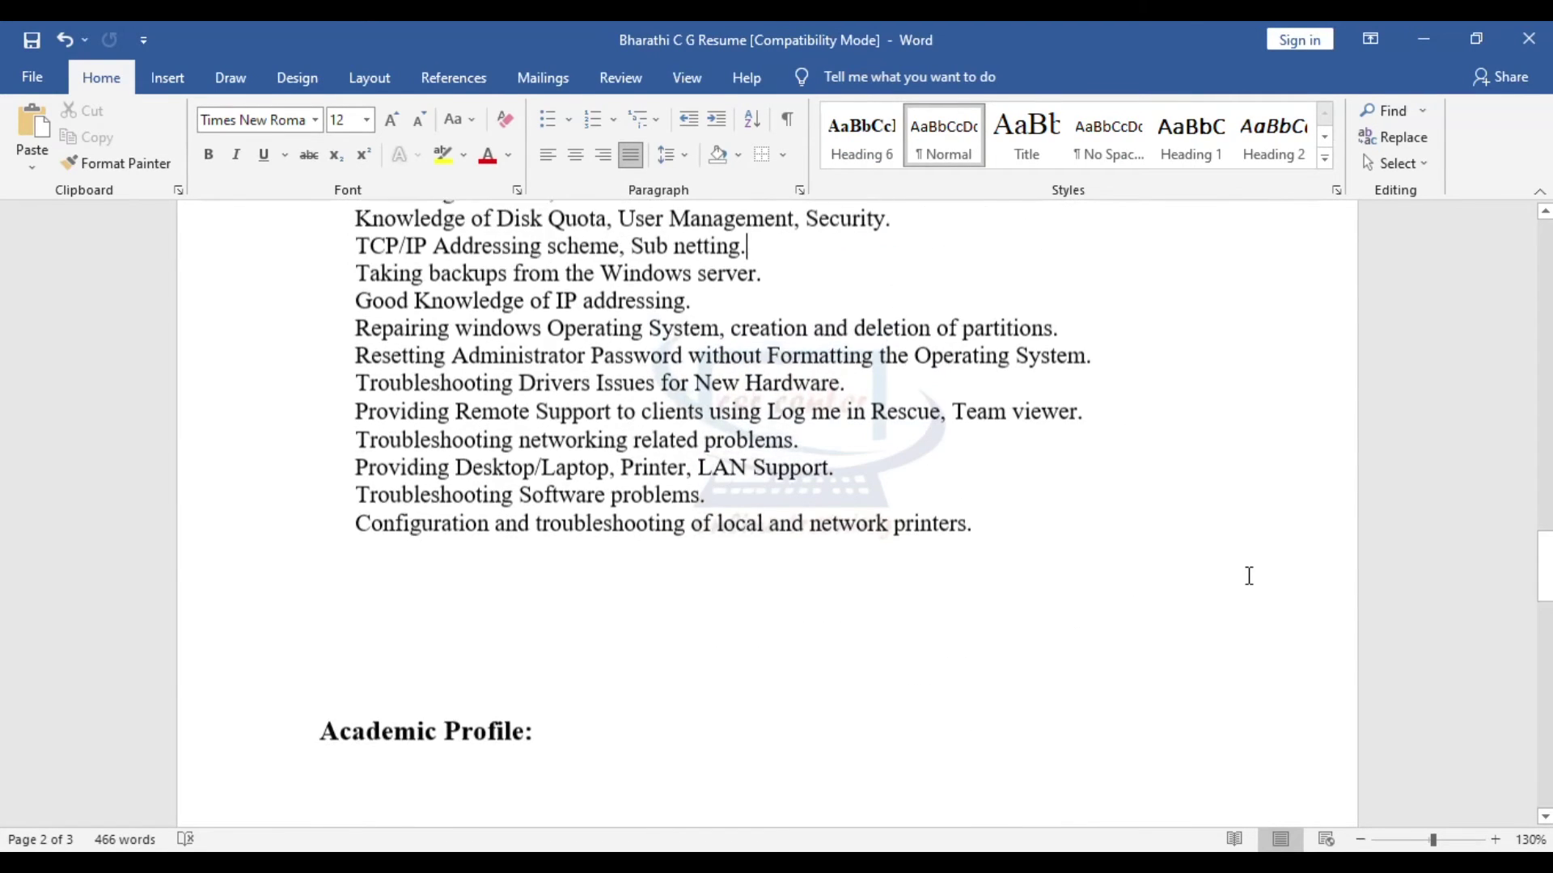
{"action": "scroll", "coordinate": [1249, 576], "scroll_direction": "down", "scroll_amount": 2}
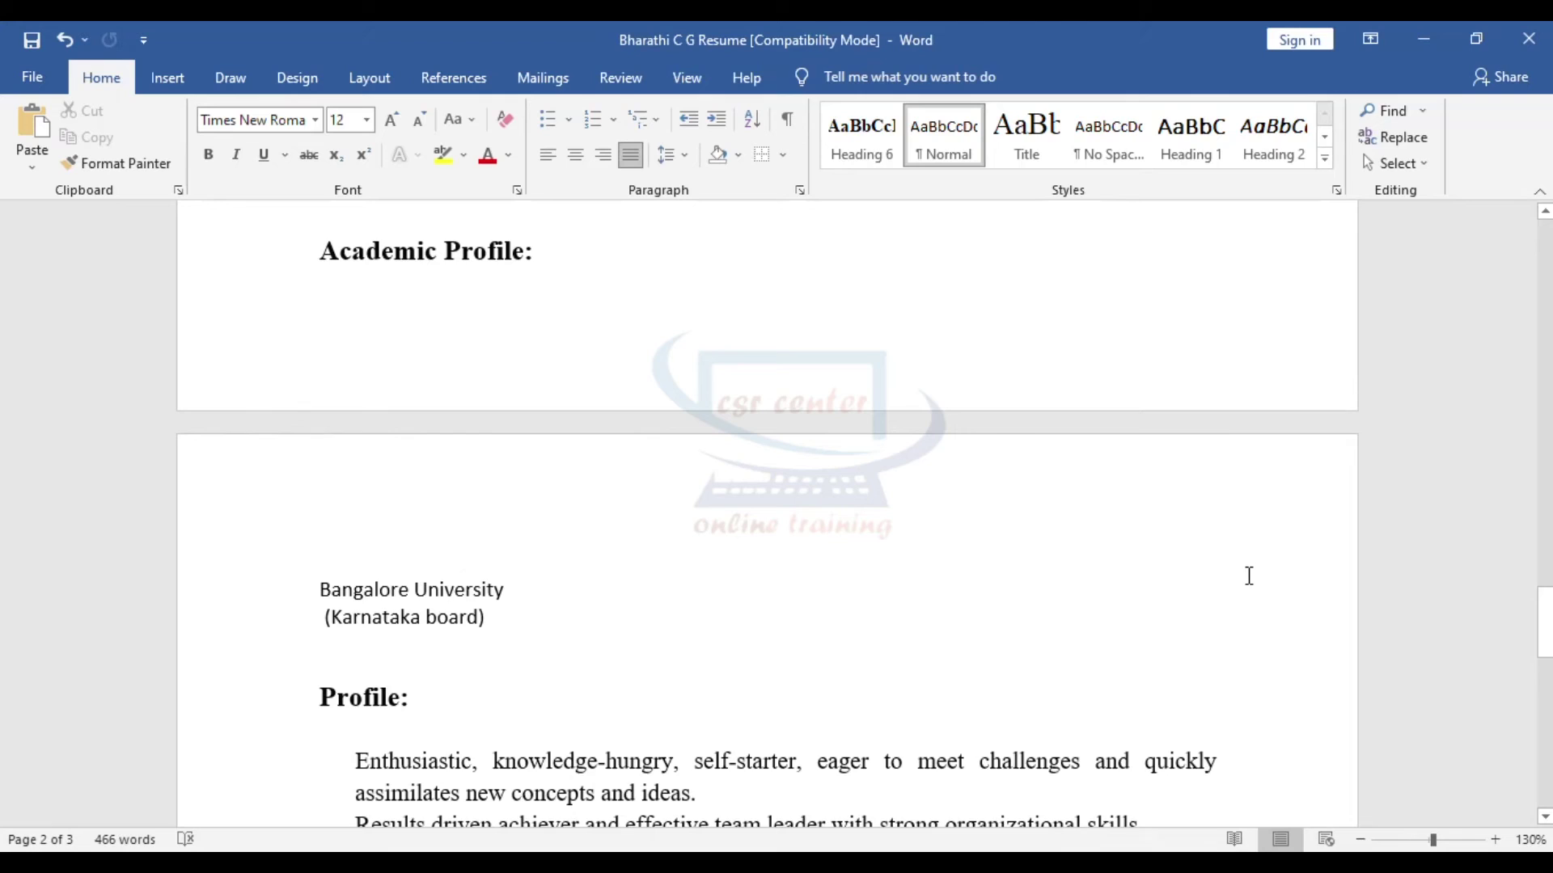
{"action": "scroll", "coordinate": [1248, 576], "scroll_direction": "down", "scroll_amount": 2}
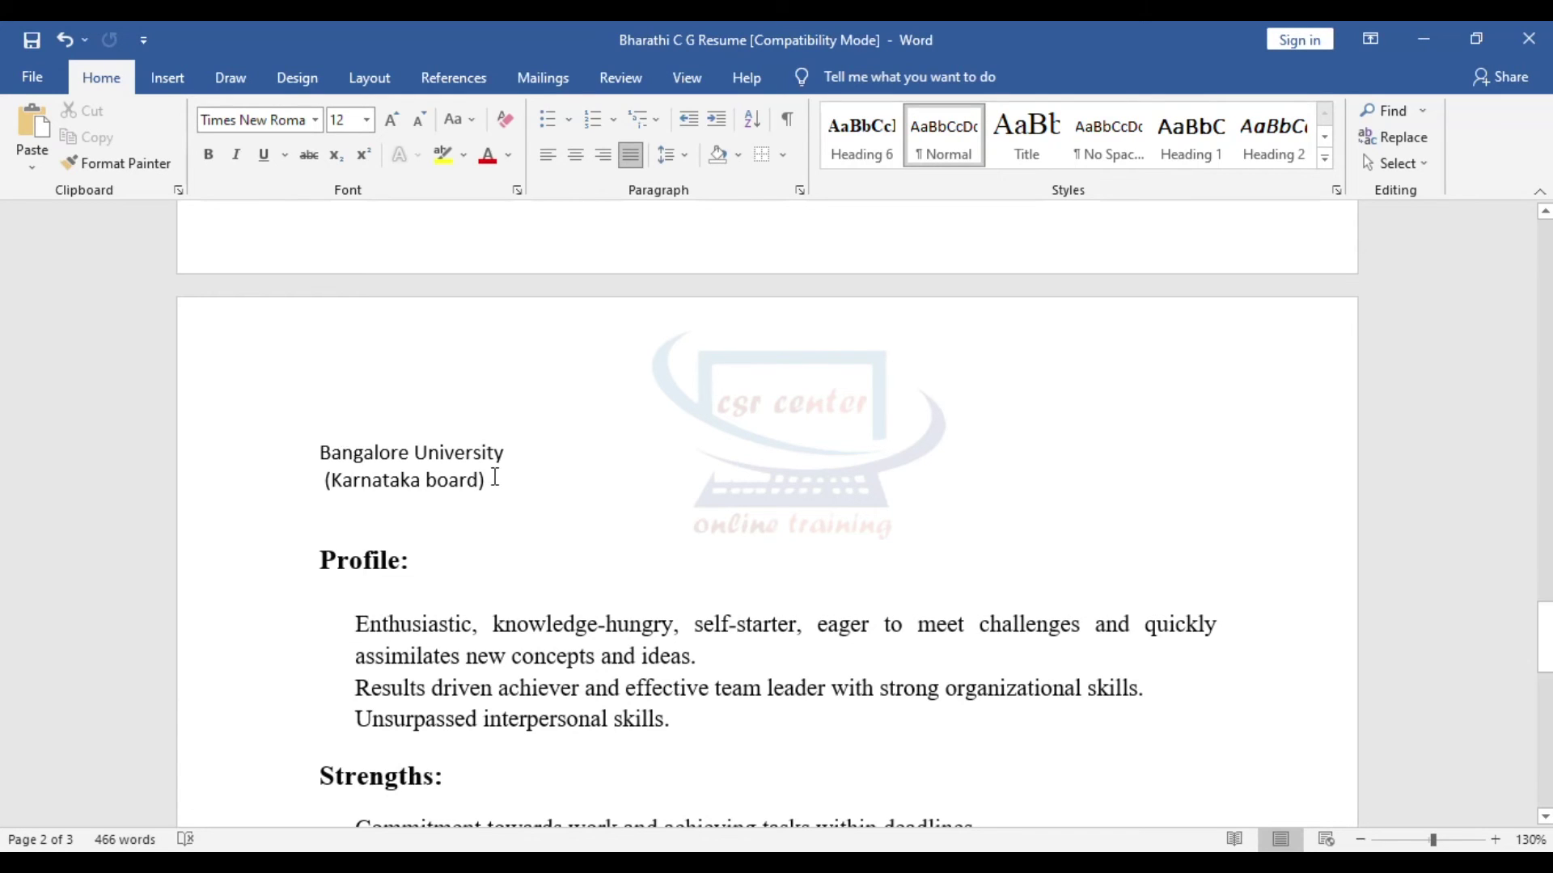
- Review the resume's profile, strengths, personal profile and declaration sections through to the closing name line
{"action": "scroll", "coordinate": [496, 474], "scroll_direction": "down", "scroll_amount": 3}
{"action": "scroll", "coordinate": [496, 474], "scroll_direction": "down", "scroll_amount": 1}
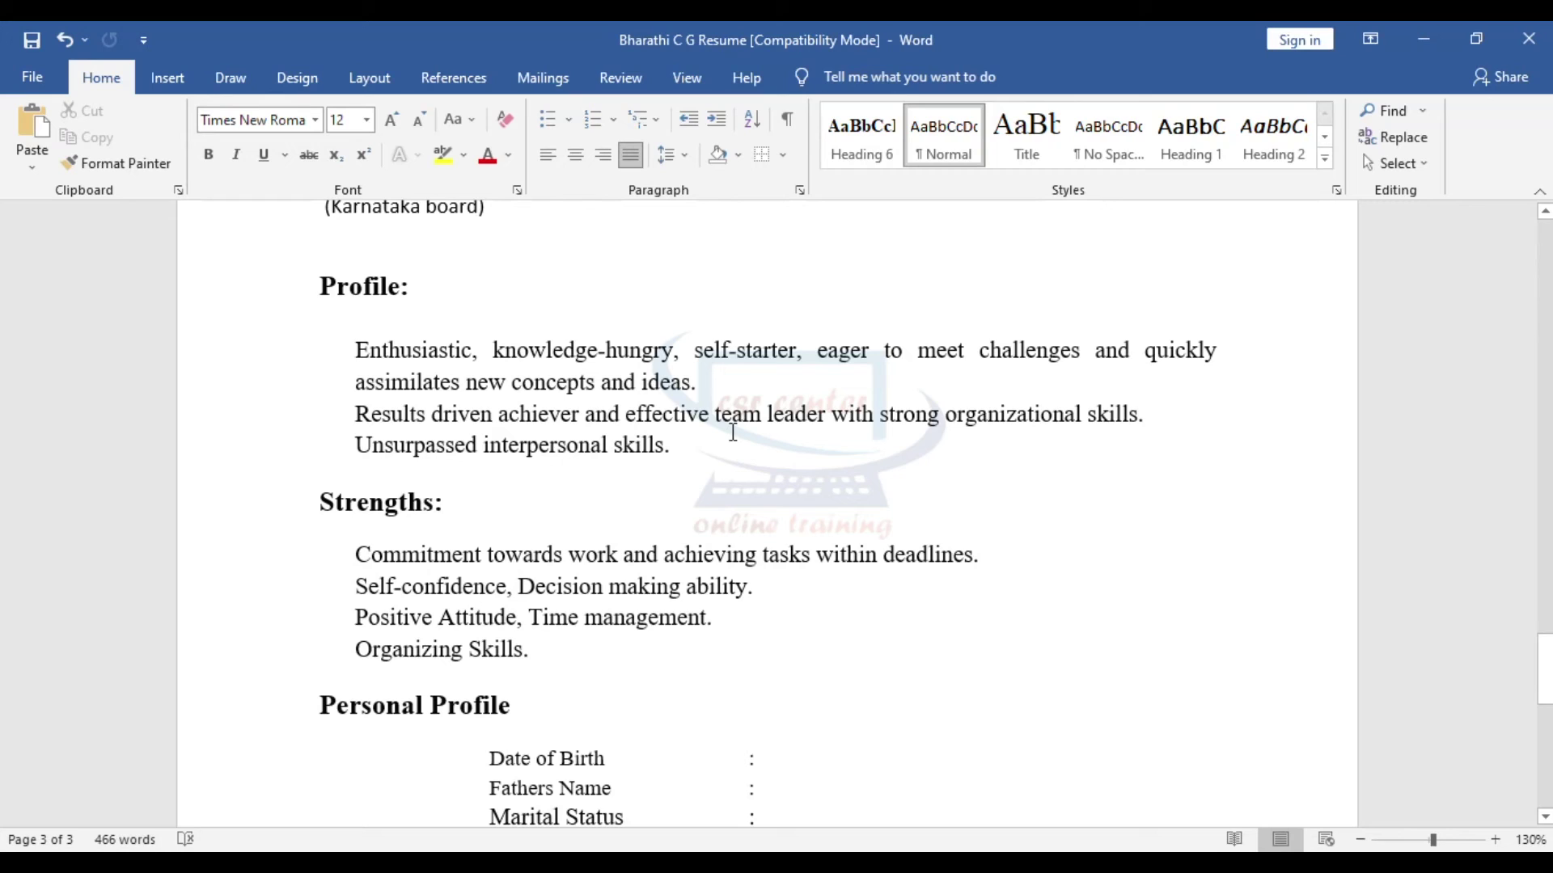
{"action": "scroll", "coordinate": [733, 433], "scroll_direction": "down", "scroll_amount": 1}
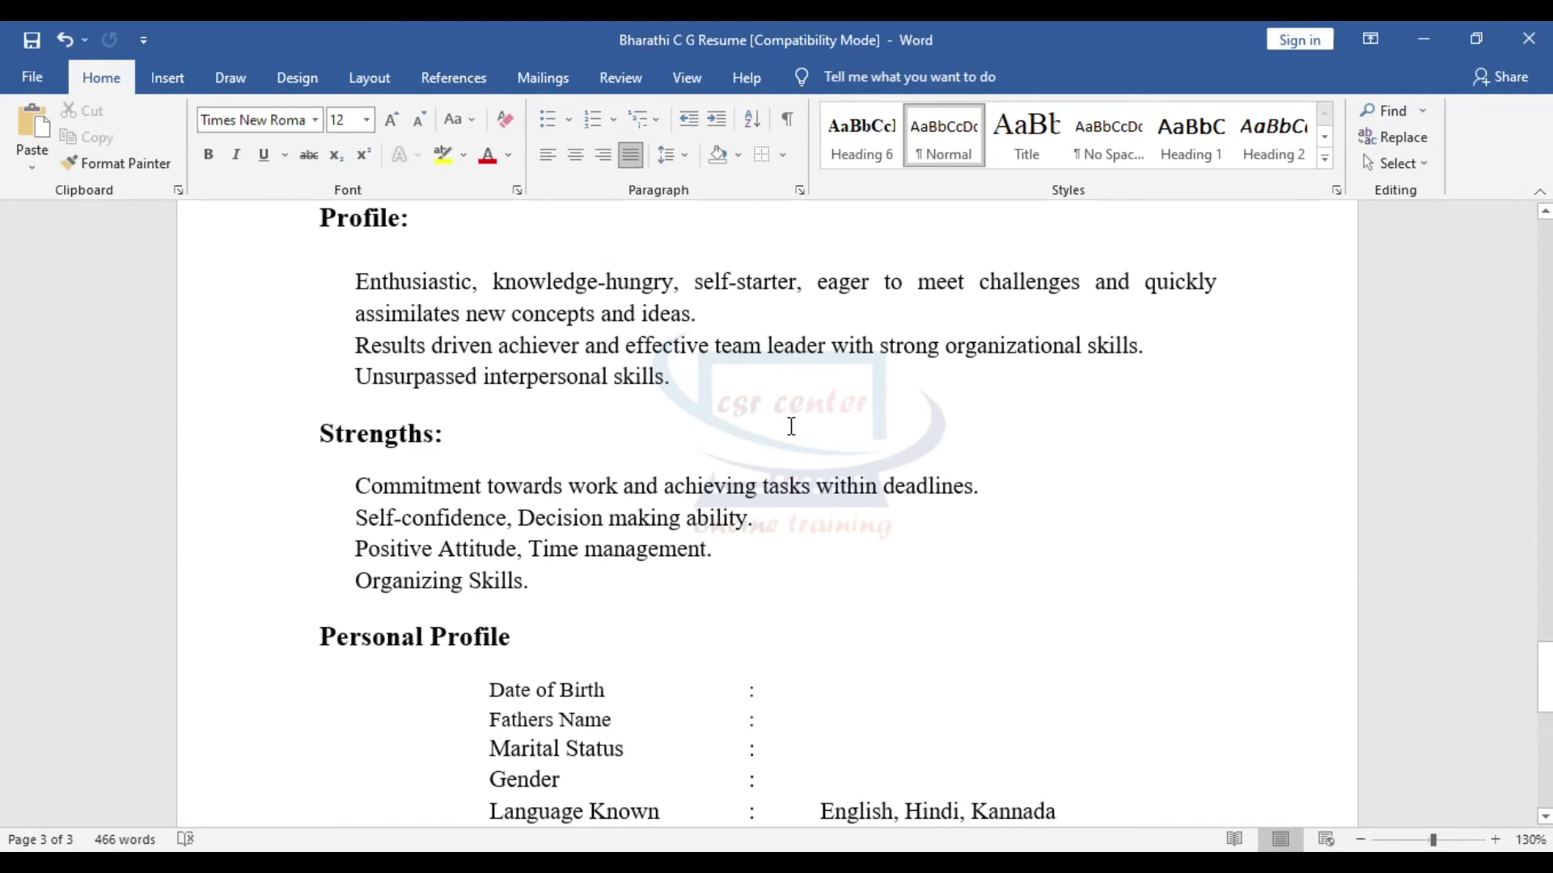
{"action": "scroll", "coordinate": [773, 428], "scroll_direction": "down", "scroll_amount": 2}
{"action": "scroll", "coordinate": [1076, 511], "scroll_direction": "down", "scroll_amount": 3}
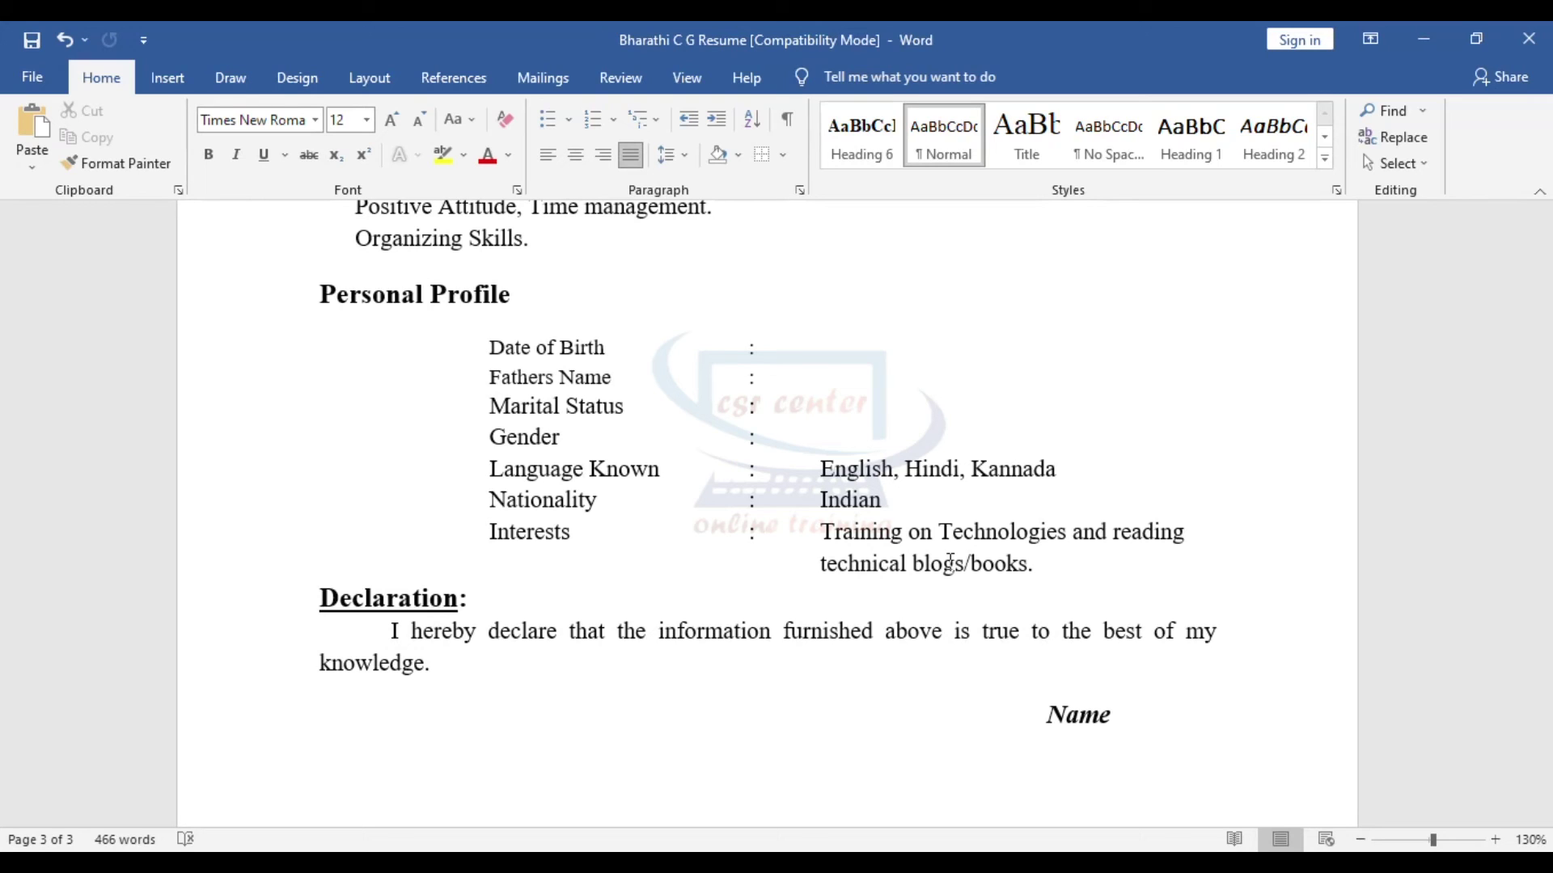
{"action": "scroll", "coordinate": [951, 562], "scroll_direction": "down", "scroll_amount": 2}
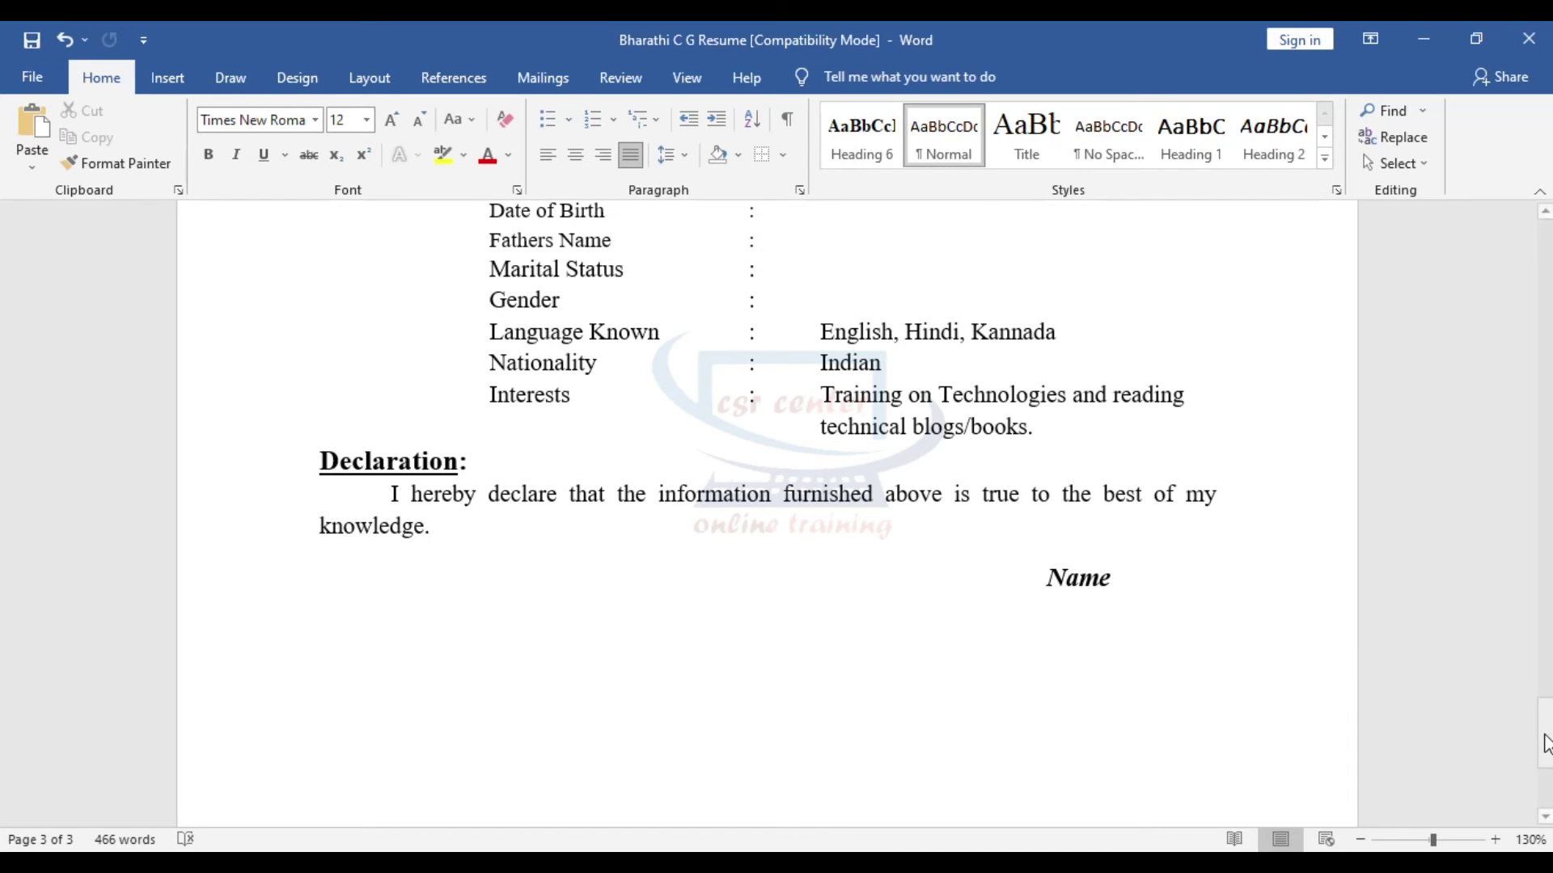
- Apply a box page border to the whole document using the 3 pt thin-thick-thin line style, and check it across the pages
{"action": "left_click_drag", "start_coordinate": [1545, 733], "coordinate": [1496, 105]}
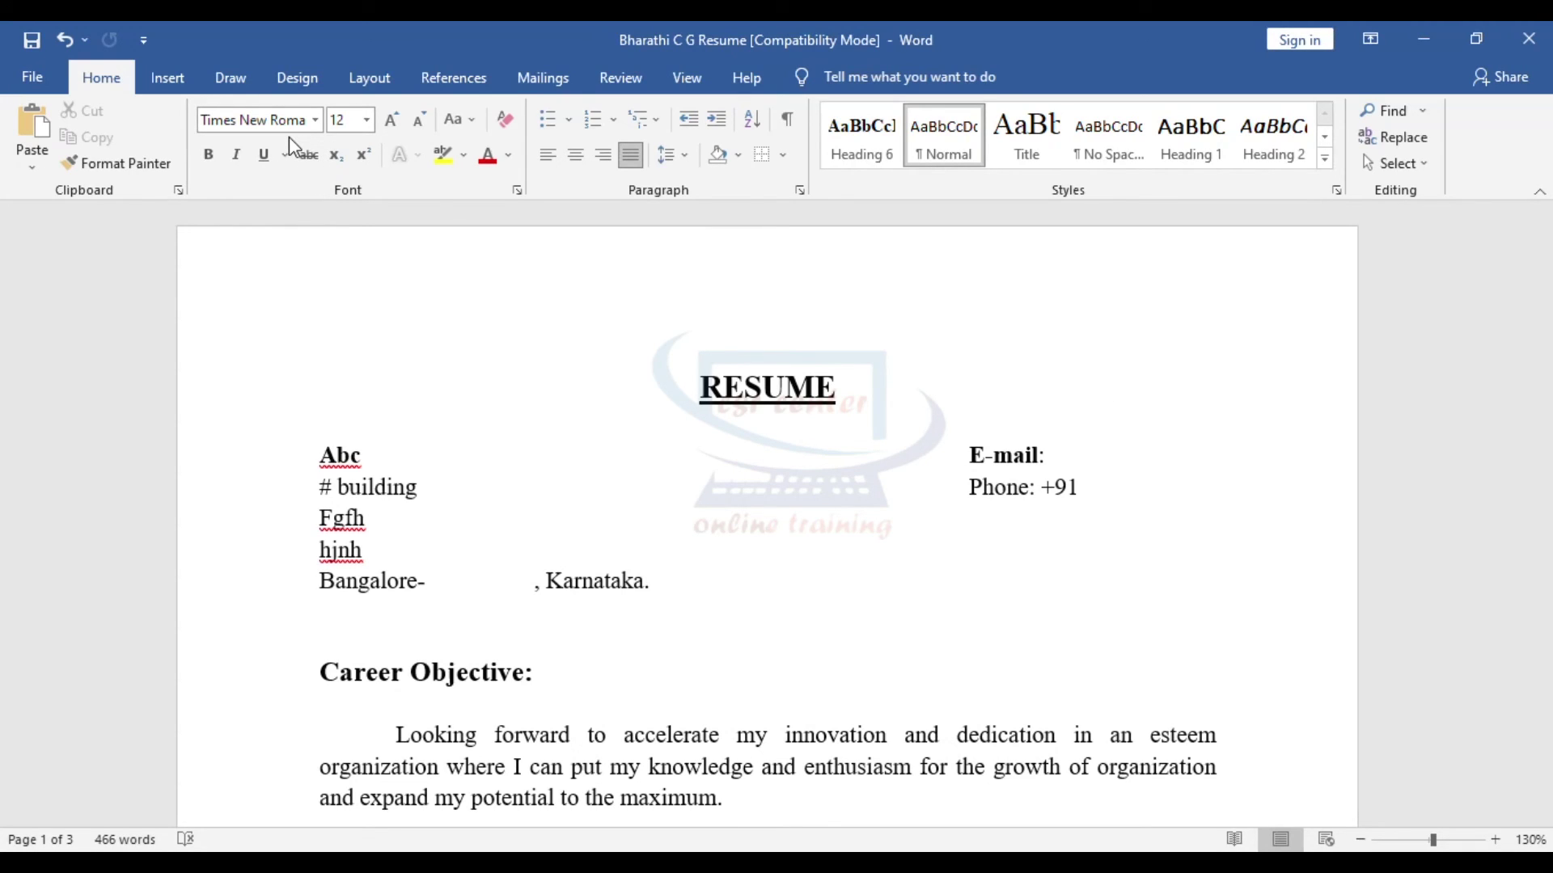
{"action": "left_click", "coordinate": [295, 78]}
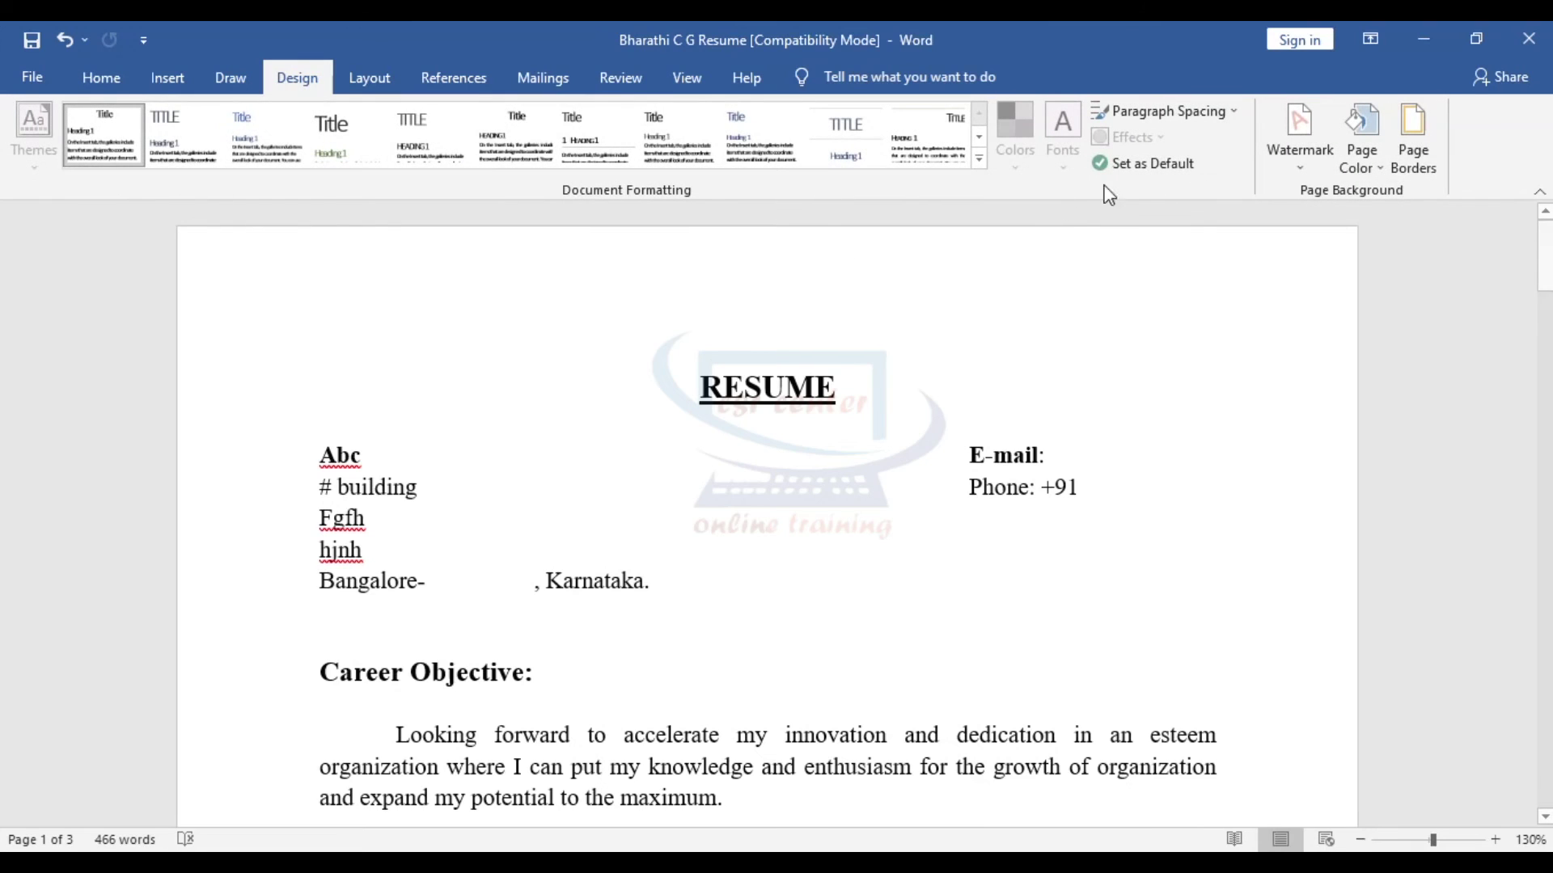
{"action": "left_click", "coordinate": [1423, 144]}
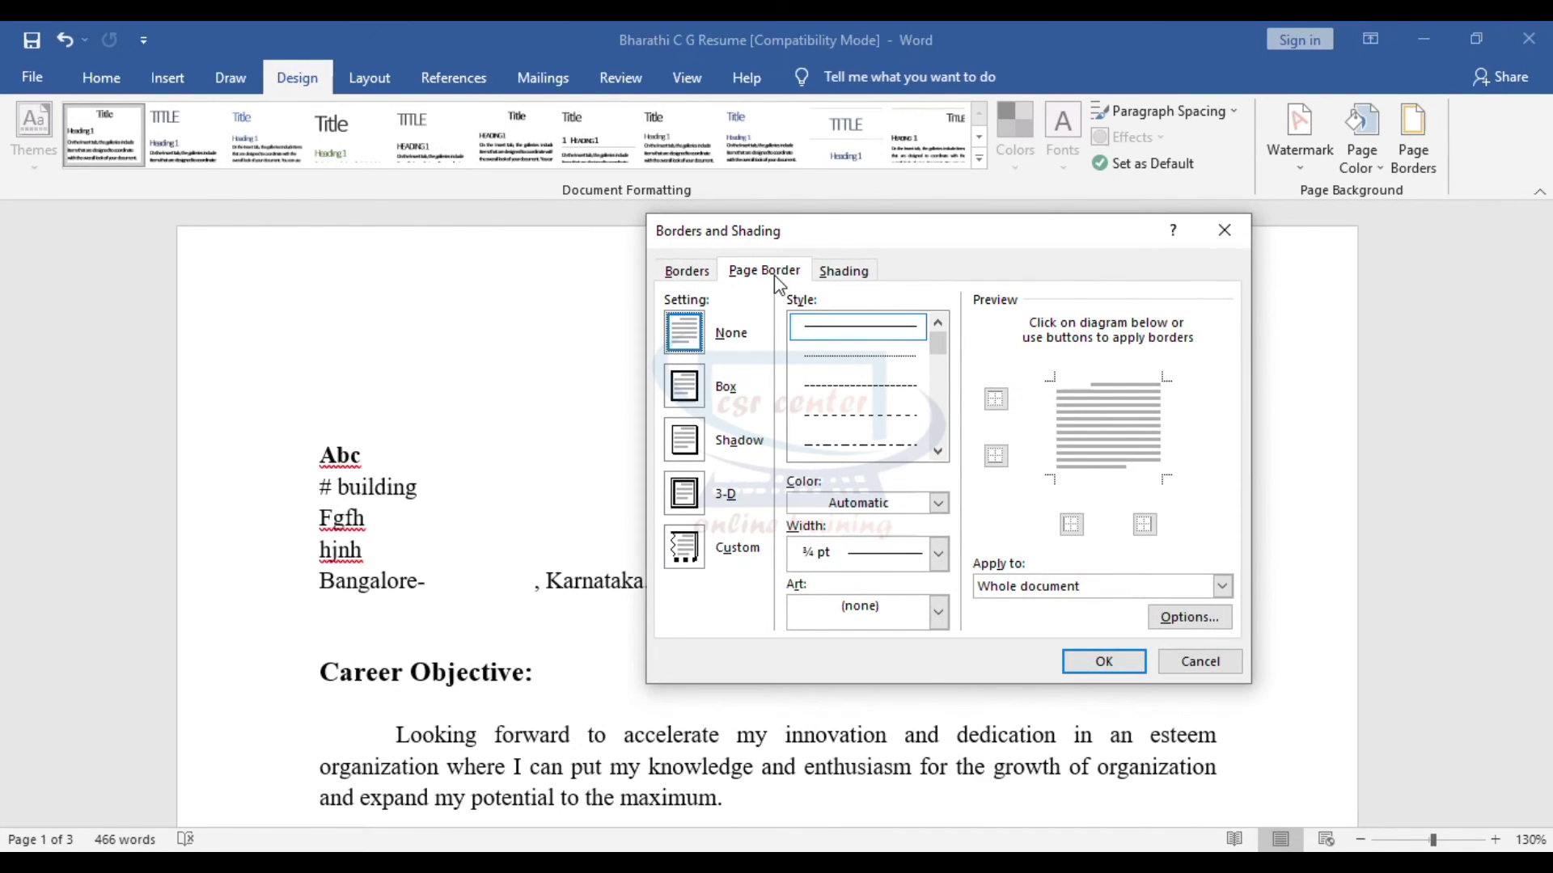
{"action": "left_click", "coordinate": [685, 386]}
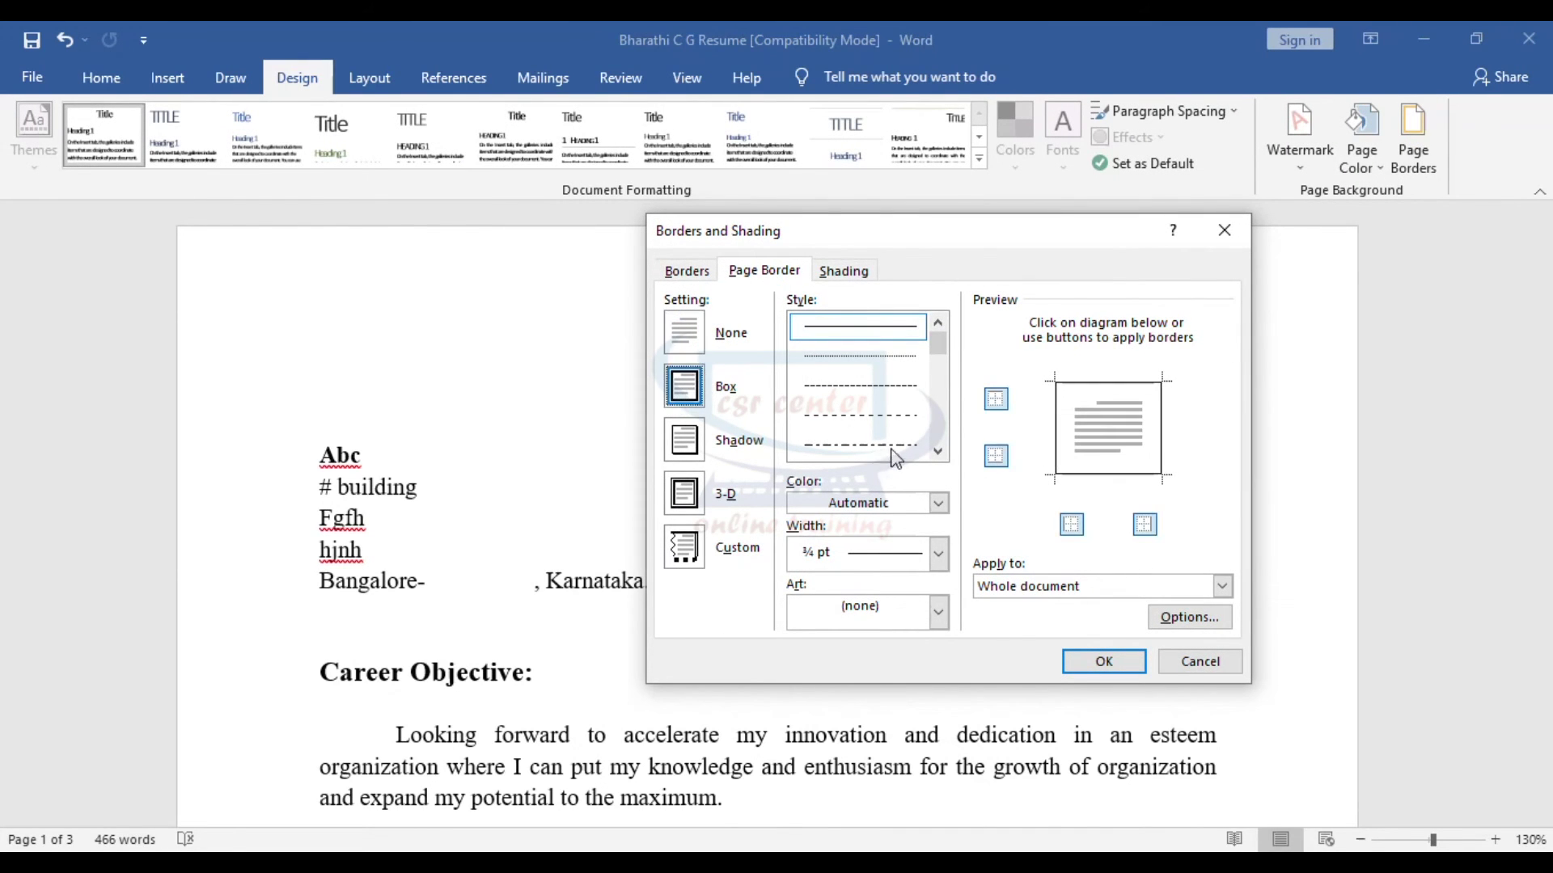
{"action": "left_click", "coordinate": [938, 451]}
{"action": "left_click", "coordinate": [904, 446]}
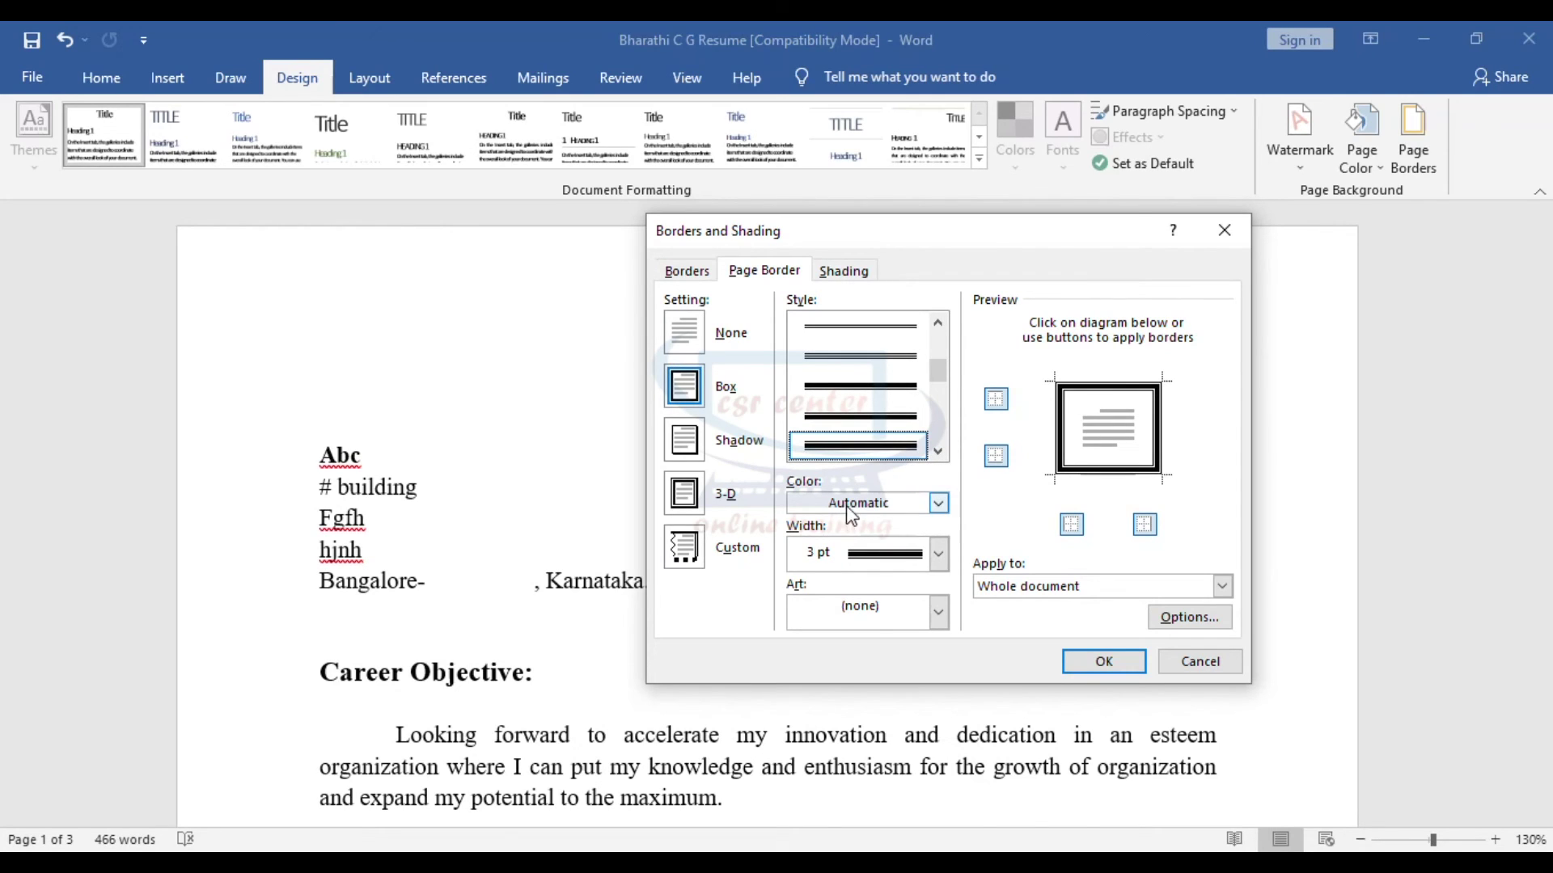
{"action": "left_click", "coordinate": [1102, 660]}
{"action": "scroll", "coordinate": [925, 545], "scroll_direction": "down", "scroll_amount": 15}
{"action": "scroll", "coordinate": [1019, 562], "scroll_direction": "up", "scroll_amount": 15}
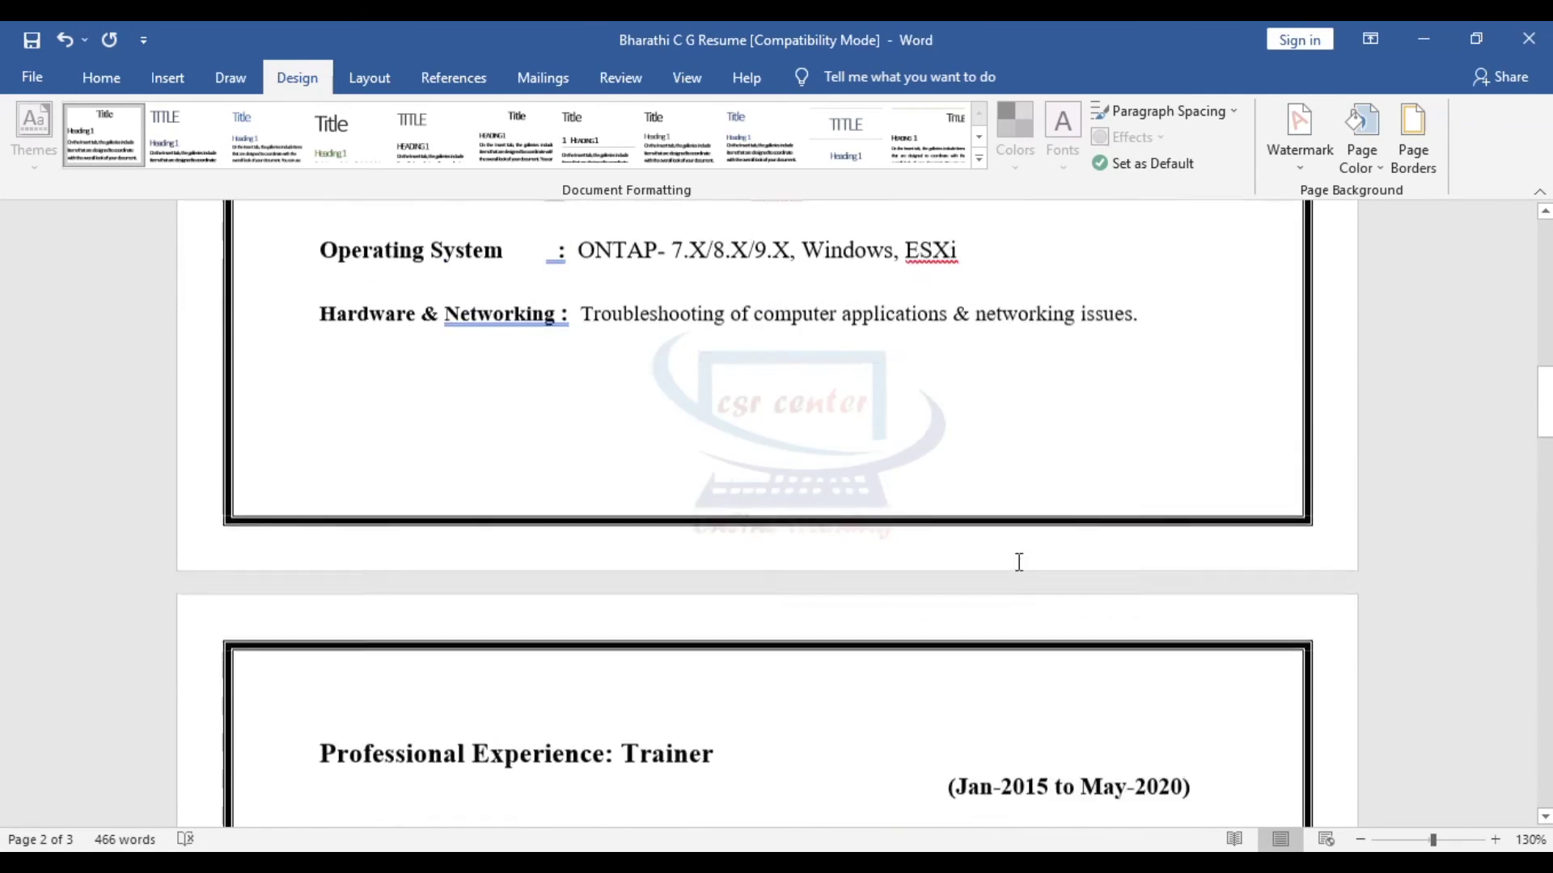
- Add a top border above the Career Objective heading to separate it from the contact details
{"action": "scroll", "coordinate": [321, 442], "scroll_direction": "up", "scroll_amount": 5}
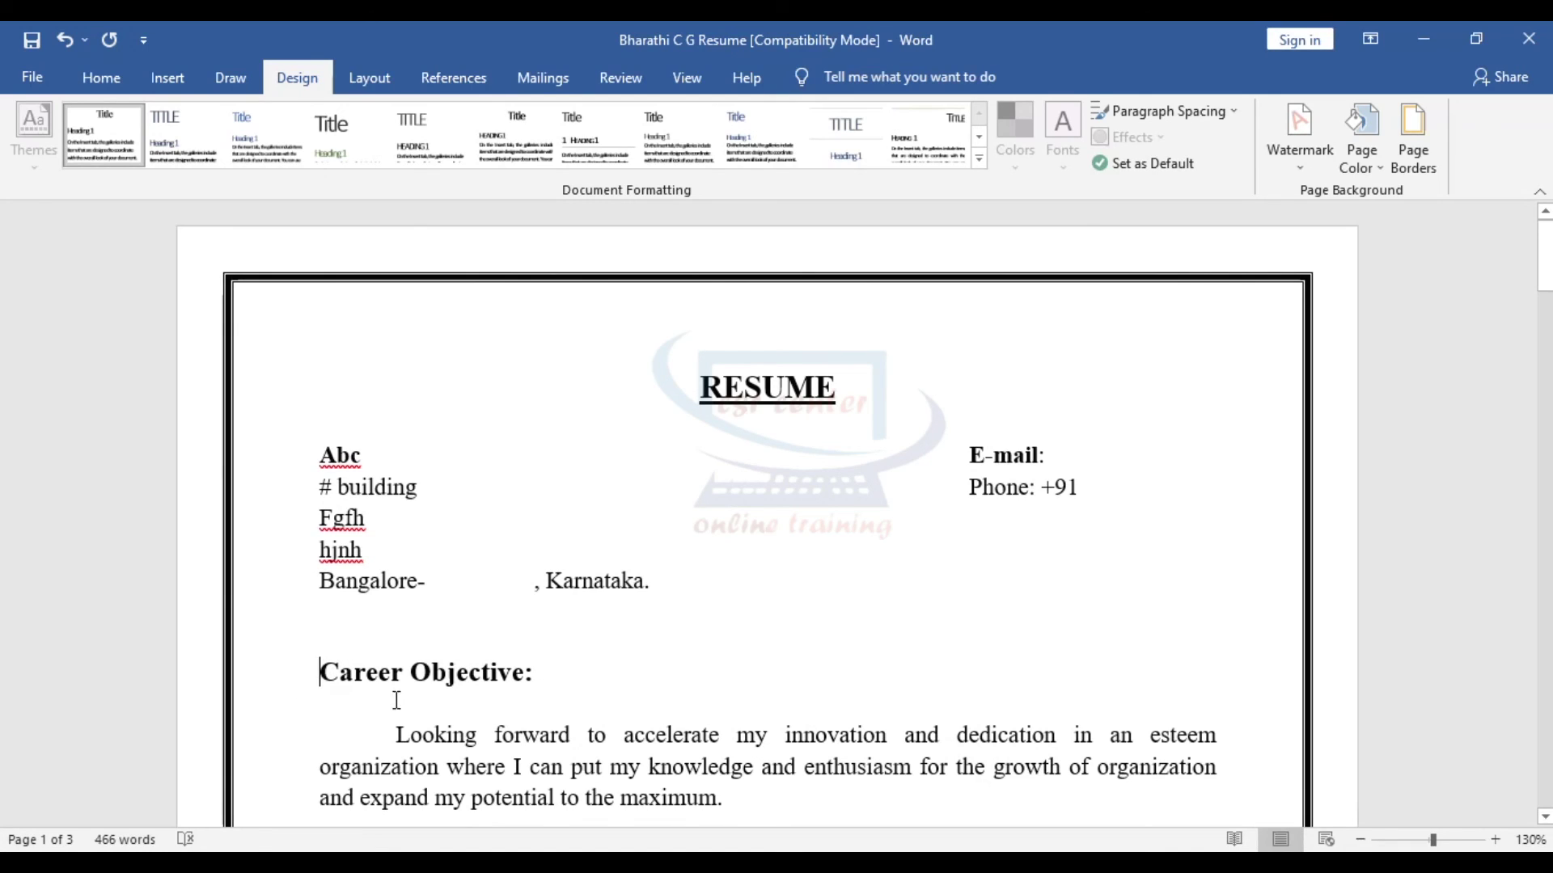
{"action": "left_click", "coordinate": [101, 77]}
{"action": "left_click", "coordinate": [783, 155]}
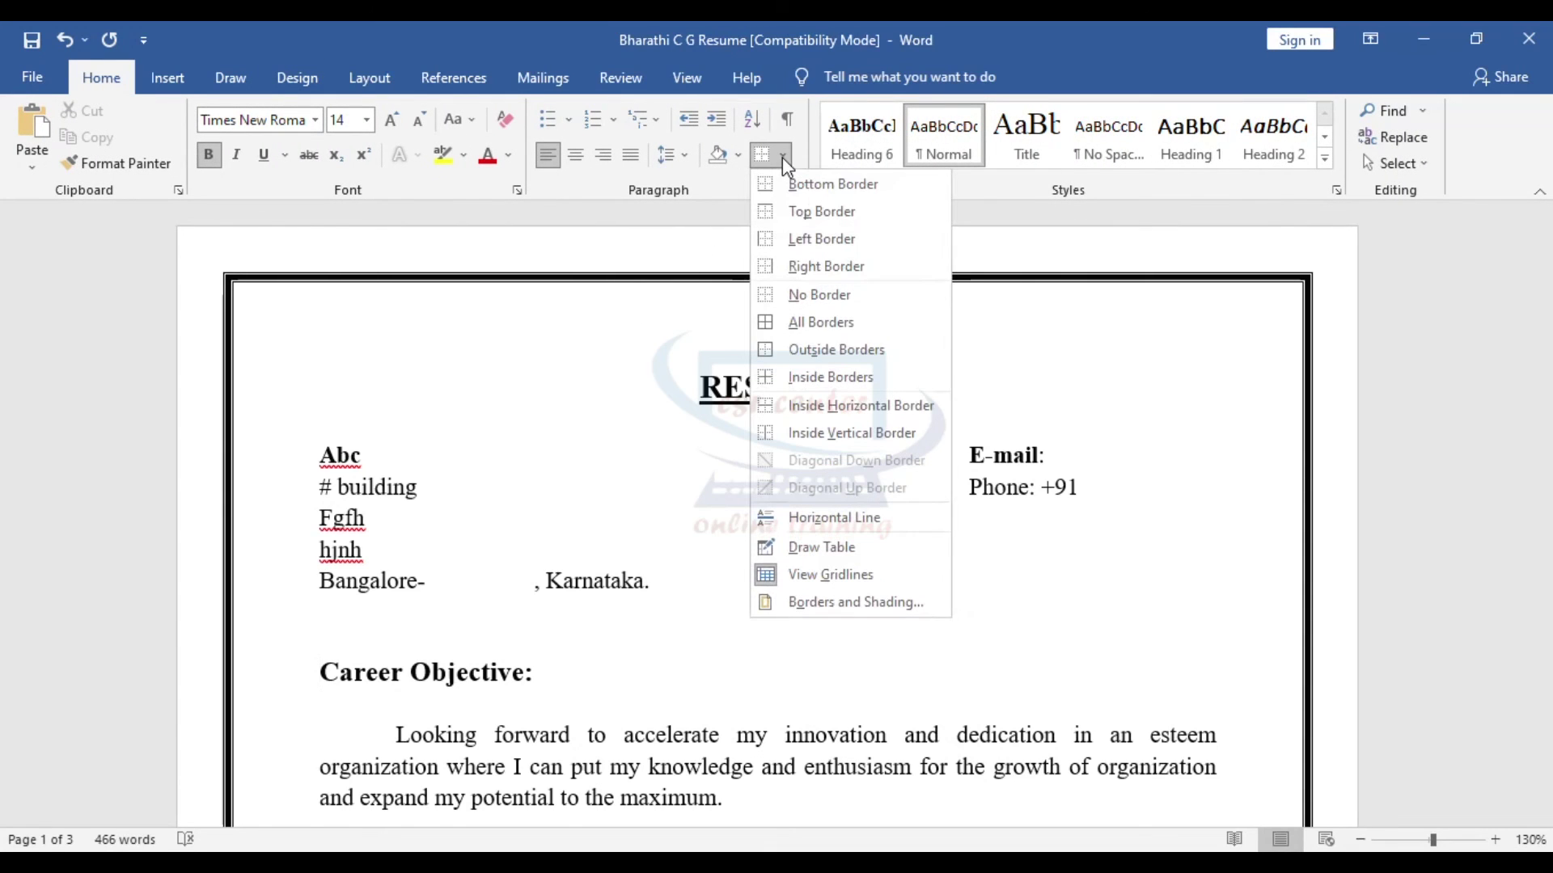
{"action": "left_click", "coordinate": [809, 206]}
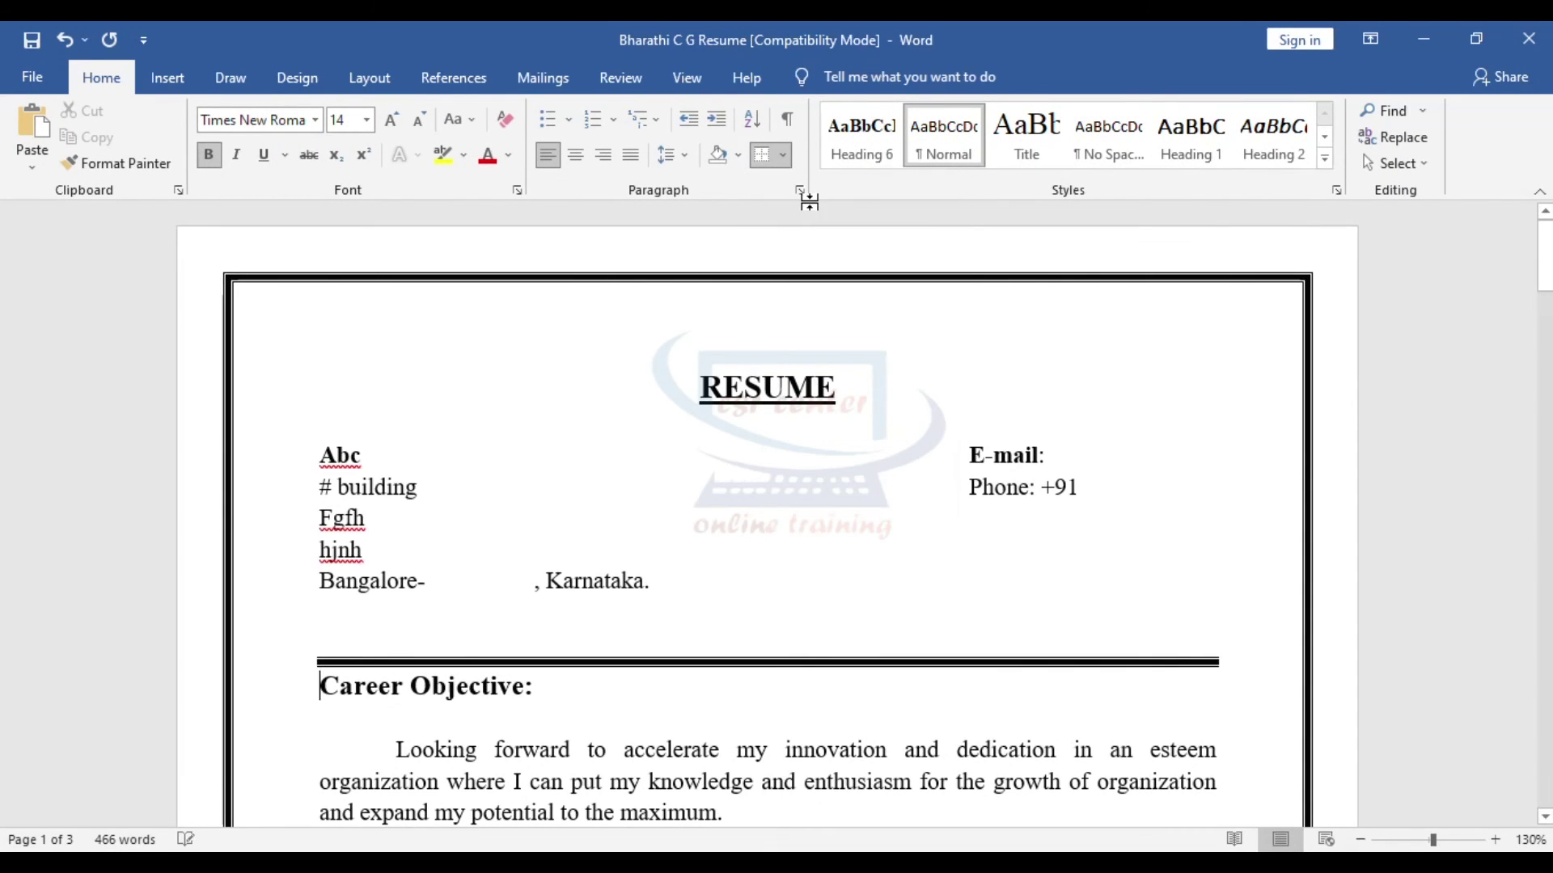
- Apply a box border and a grey shading fill to the Professional Experience heading paragraph above the tenure table
{"action": "scroll", "coordinate": [1028, 730], "scroll_direction": "down", "scroll_amount": 3}
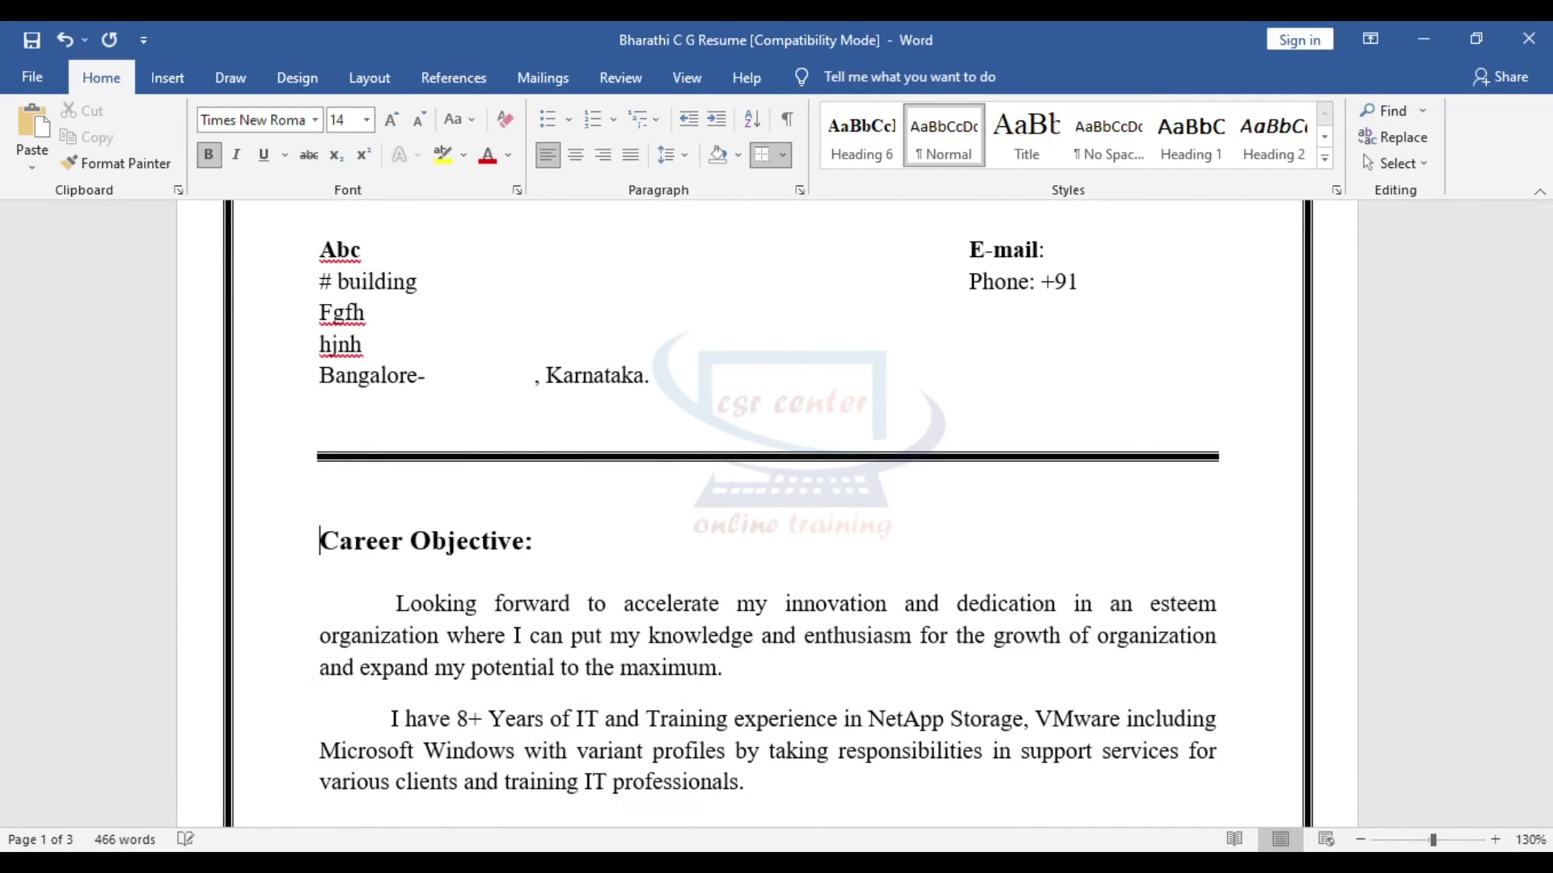
{"action": "scroll", "coordinate": [637, 635], "scroll_direction": "down", "scroll_amount": 4}
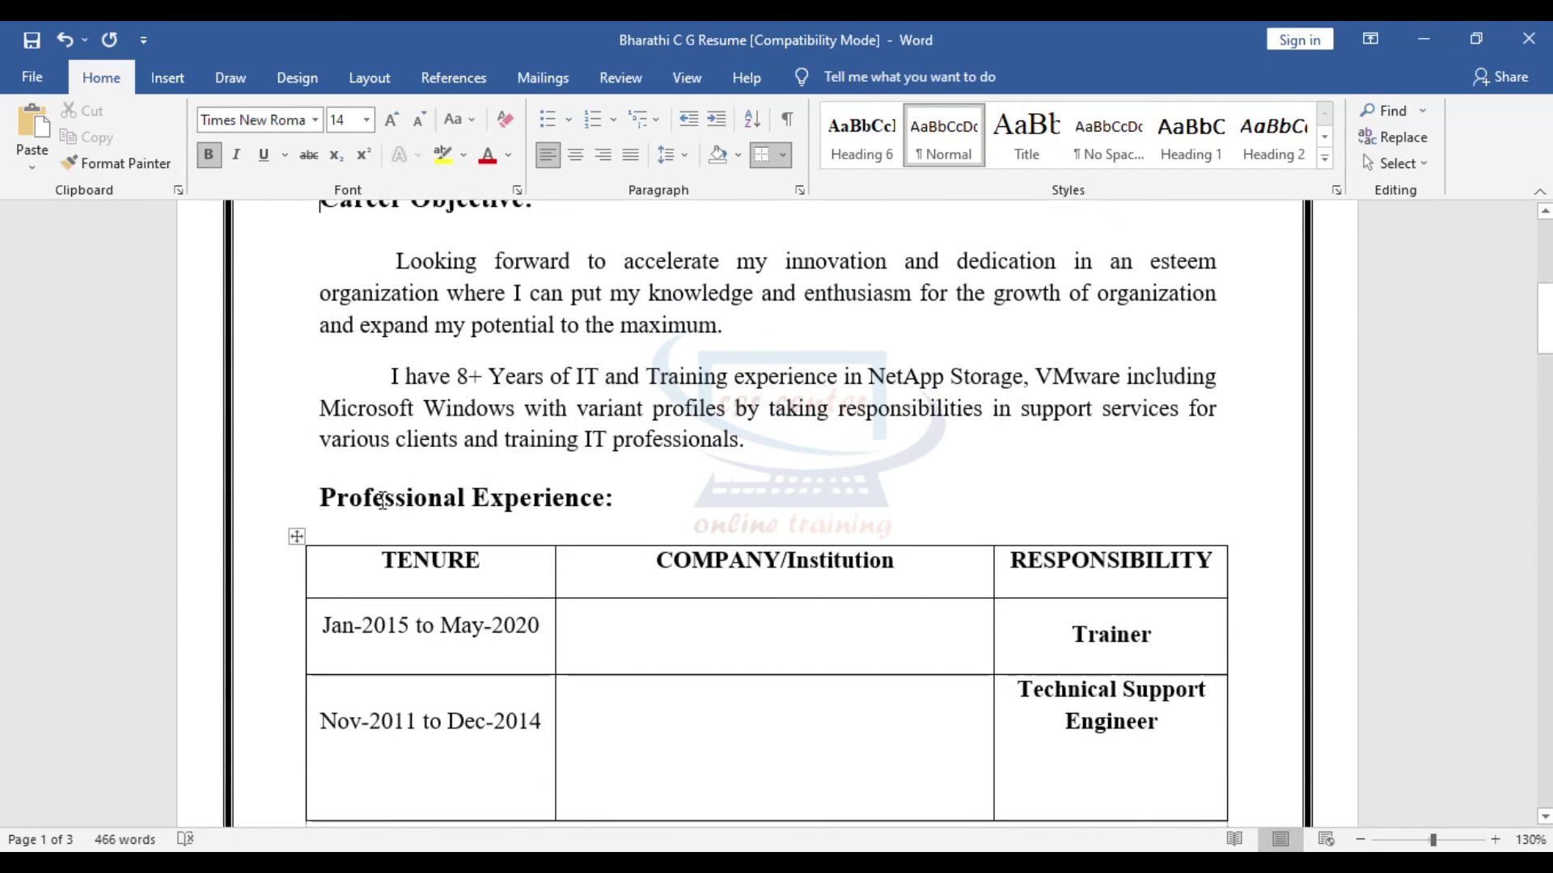
{"action": "left_click_drag", "start_coordinate": [318, 497], "coordinate": [647, 495]}
{"action": "left_click", "coordinate": [296, 77]}
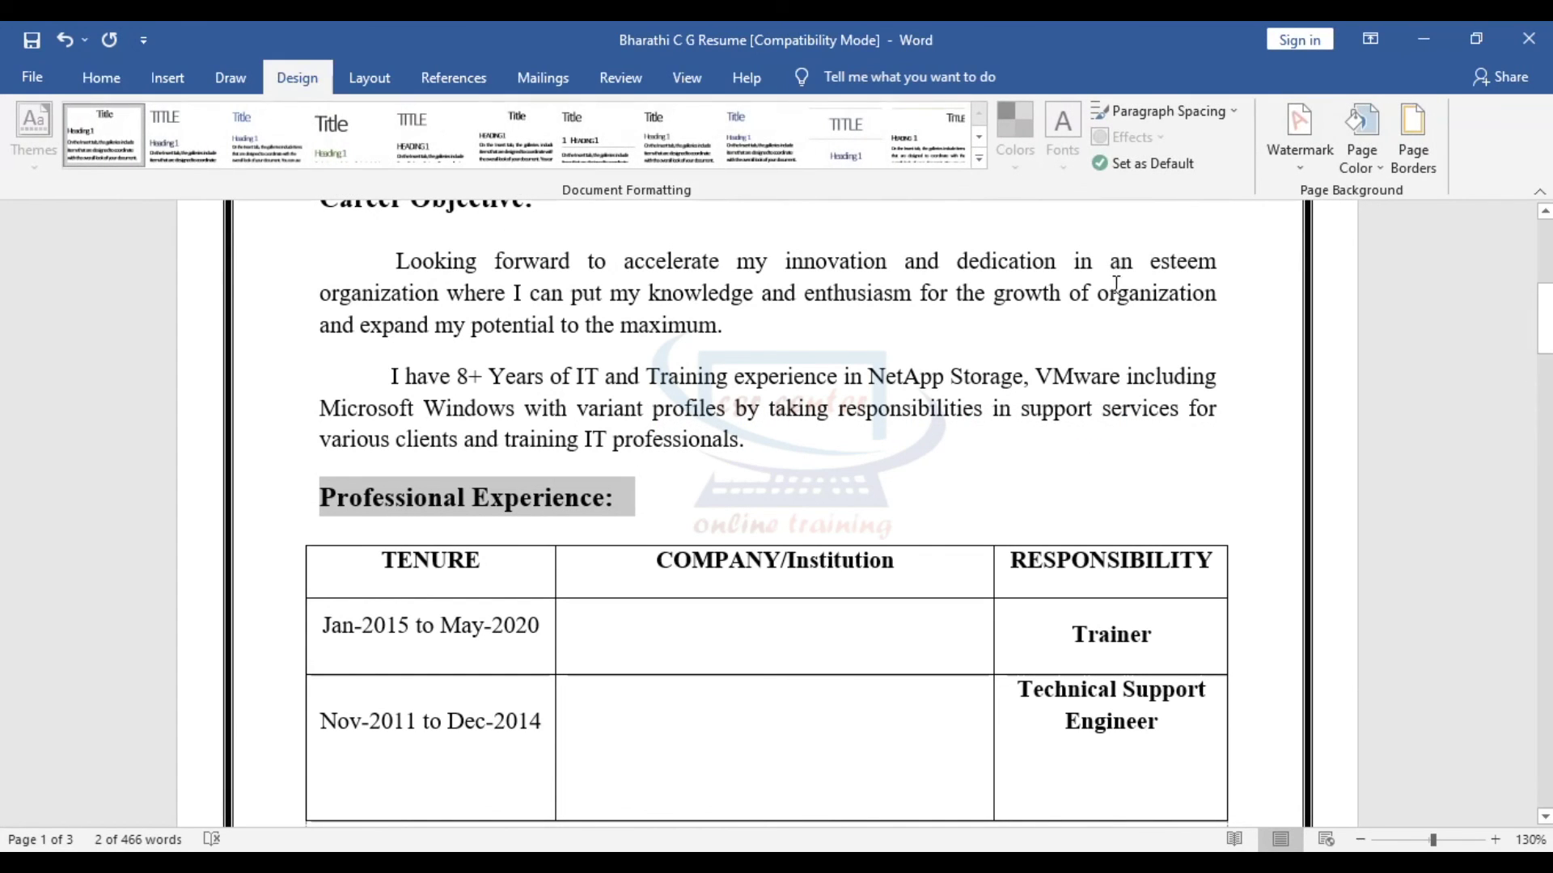
{"action": "left_click", "coordinate": [1404, 143]}
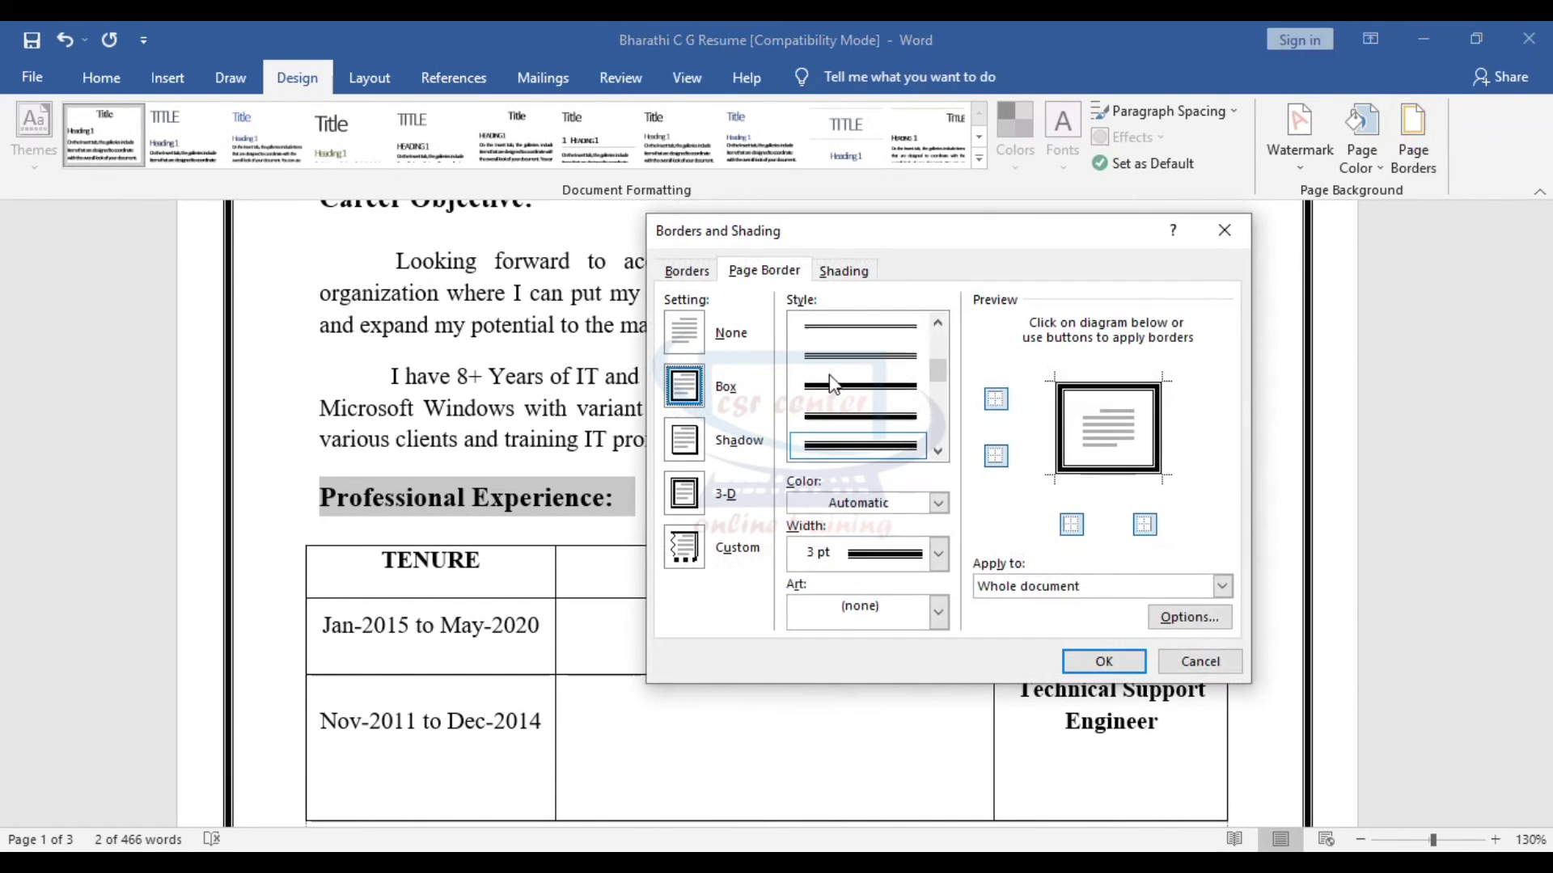
{"action": "left_click", "coordinate": [682, 272]}
{"action": "left_click", "coordinate": [845, 271]}
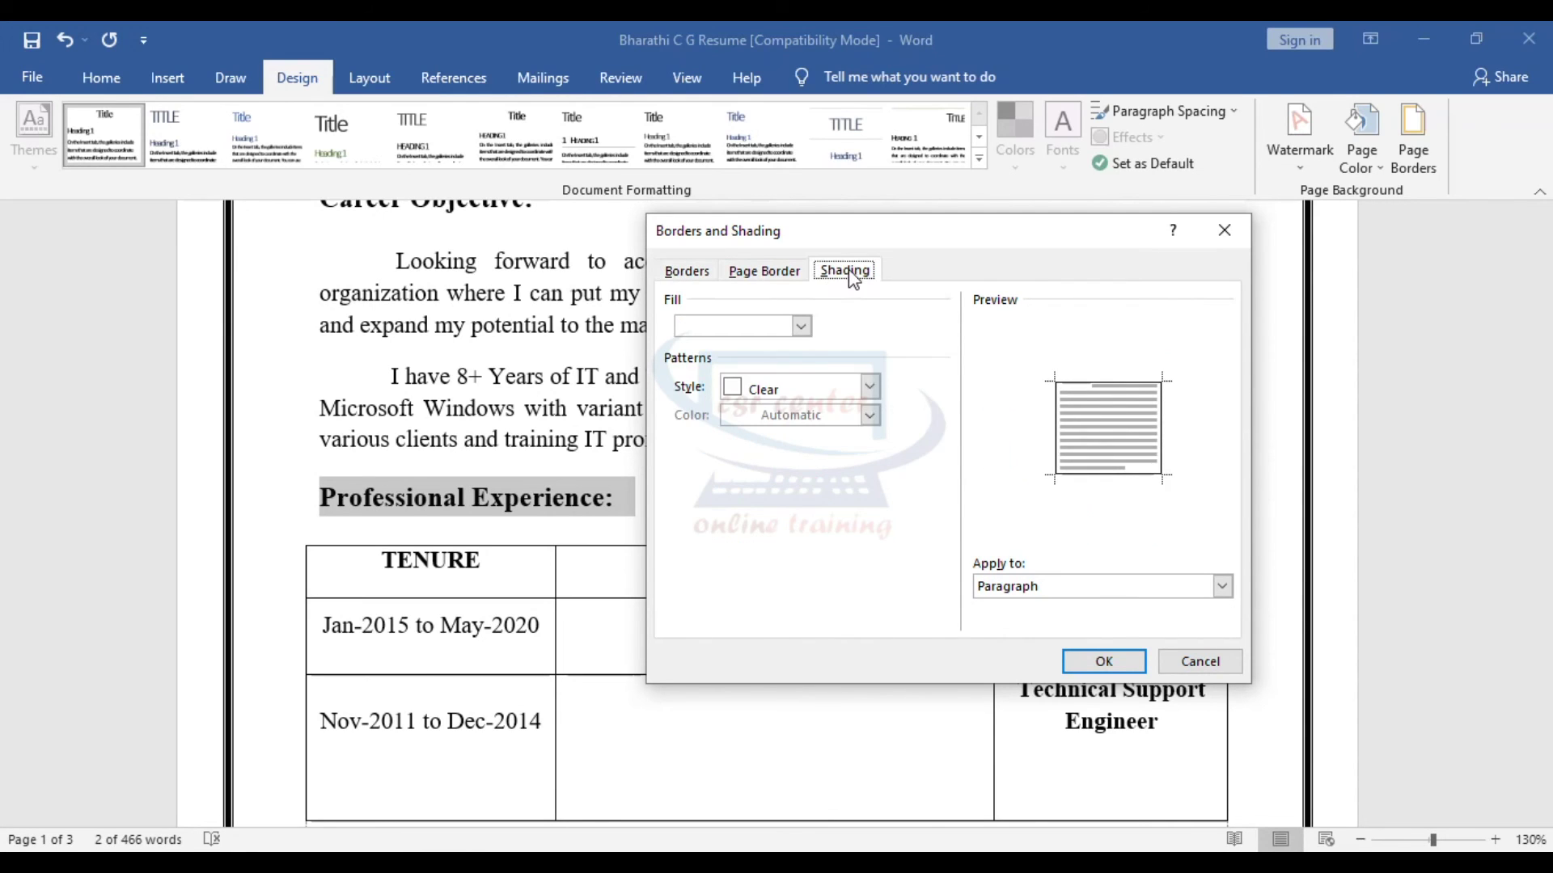
{"action": "left_click", "coordinate": [763, 326]}
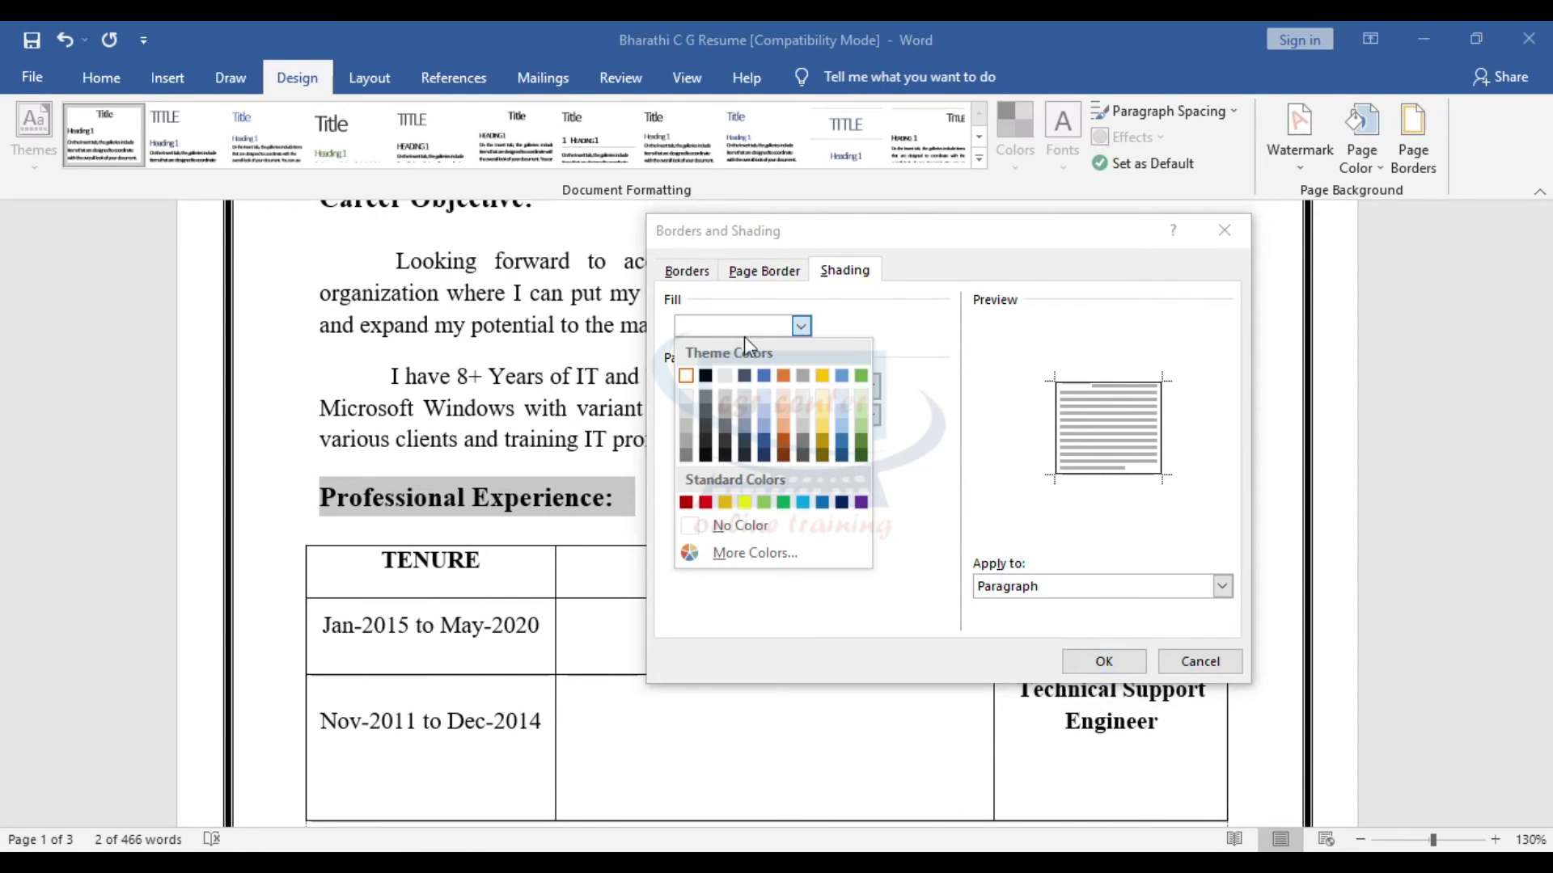
{"action": "left_click", "coordinate": [691, 416]}
{"action": "left_click", "coordinate": [1094, 660]}
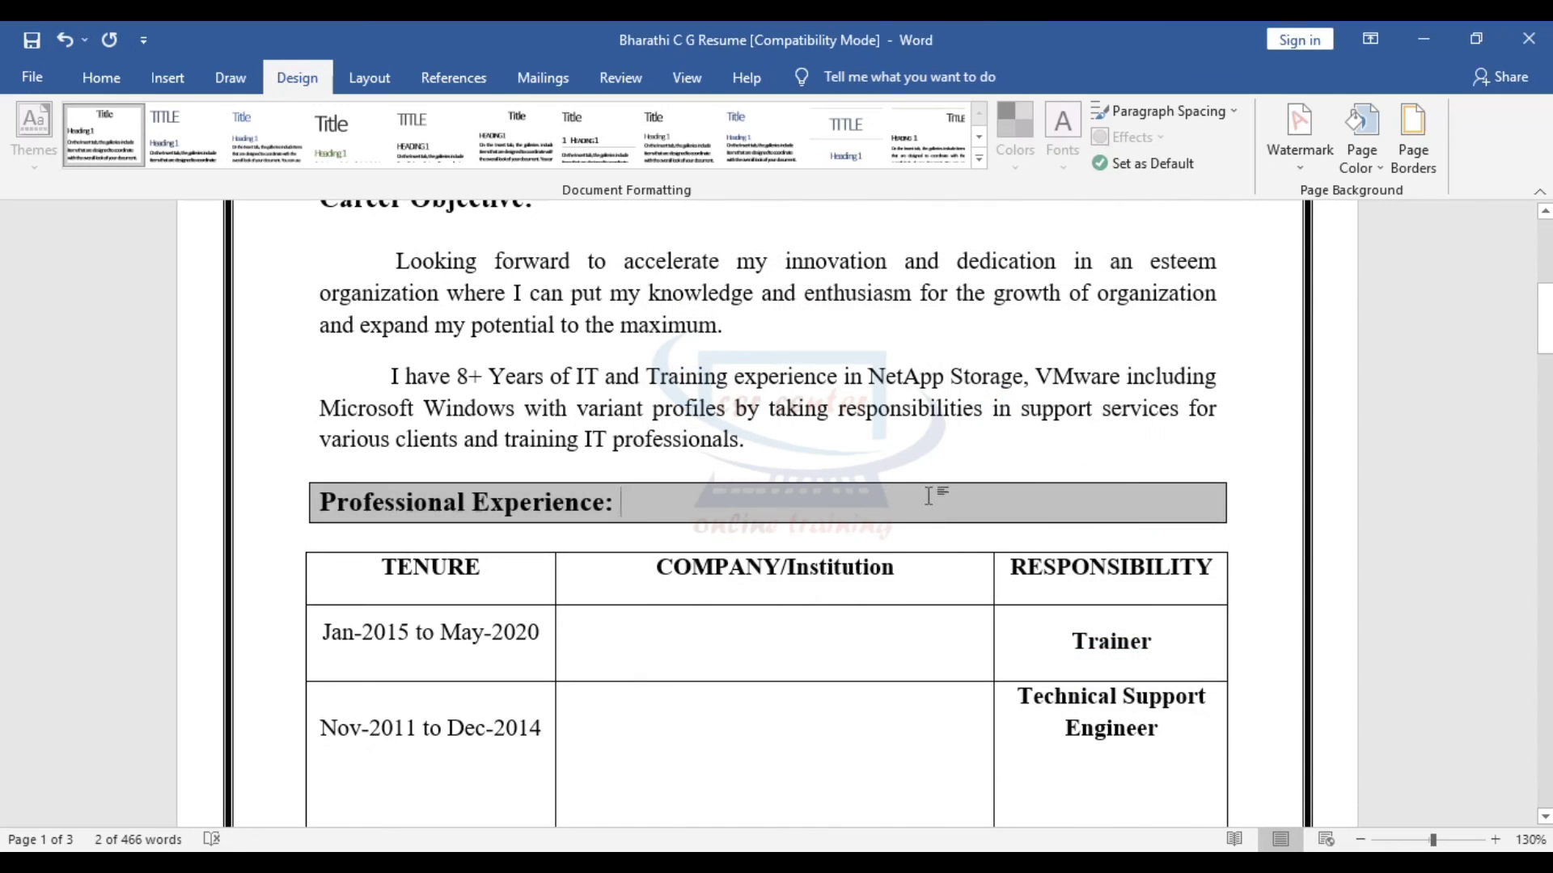
- Apply a box border and the same medium grey shading fill to the Technical Expertise heading paragraph
{"action": "scroll", "coordinate": [786, 440], "scroll_direction": "down", "scroll_amount": 3}
{"action": "left_click", "coordinate": [787, 440]}
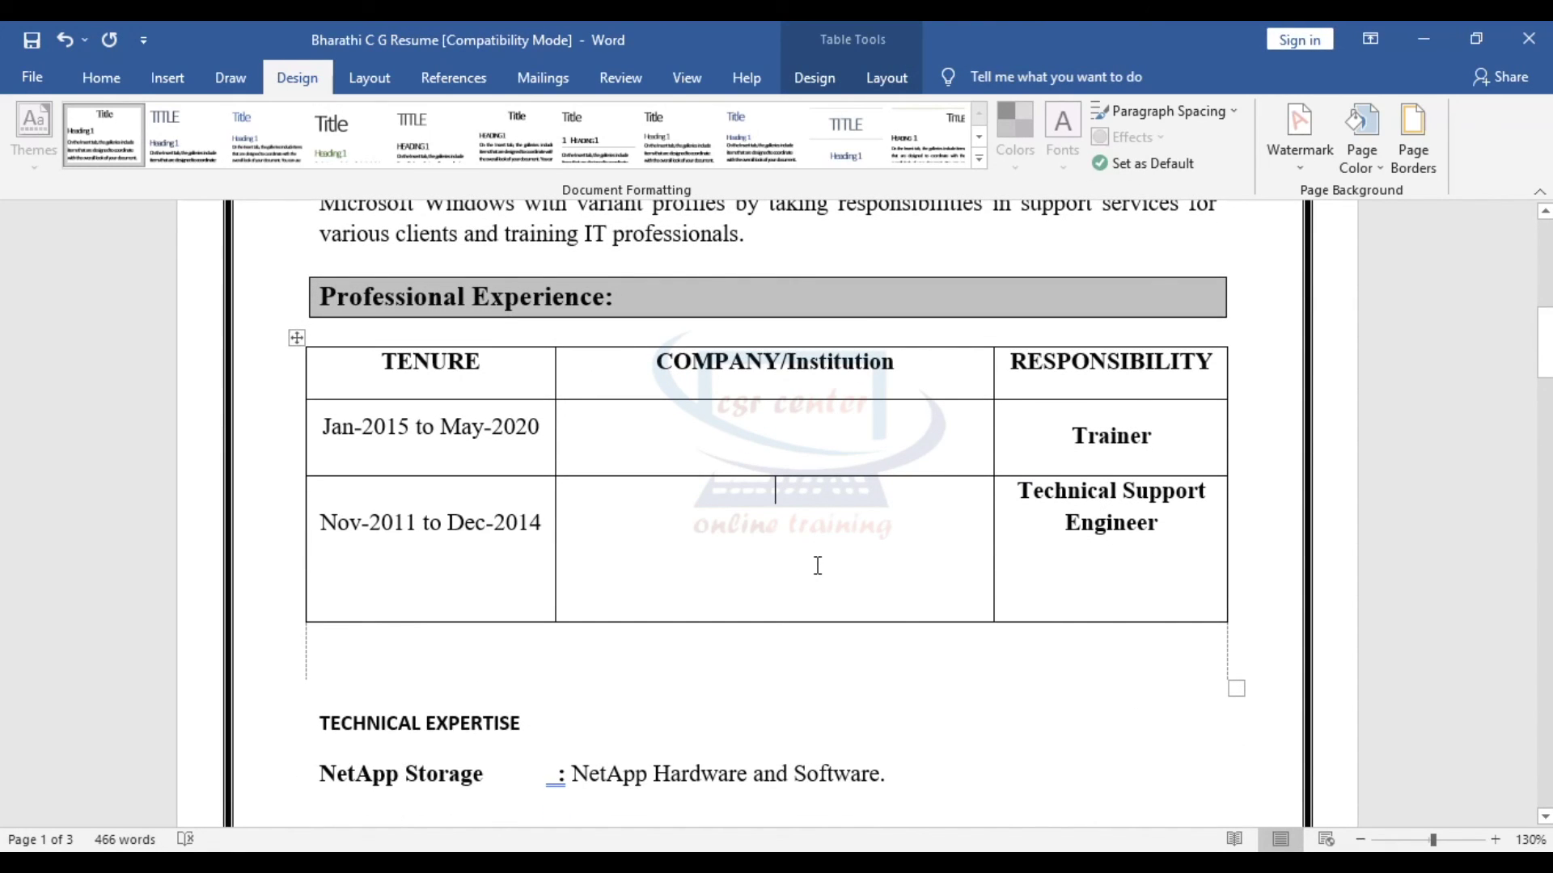
{"action": "scroll", "coordinate": [1011, 596], "scroll_direction": "down", "scroll_amount": 4}
{"action": "left_click_drag", "start_coordinate": [329, 459], "coordinate": [565, 461]}
{"action": "left_click", "coordinate": [1415, 142]}
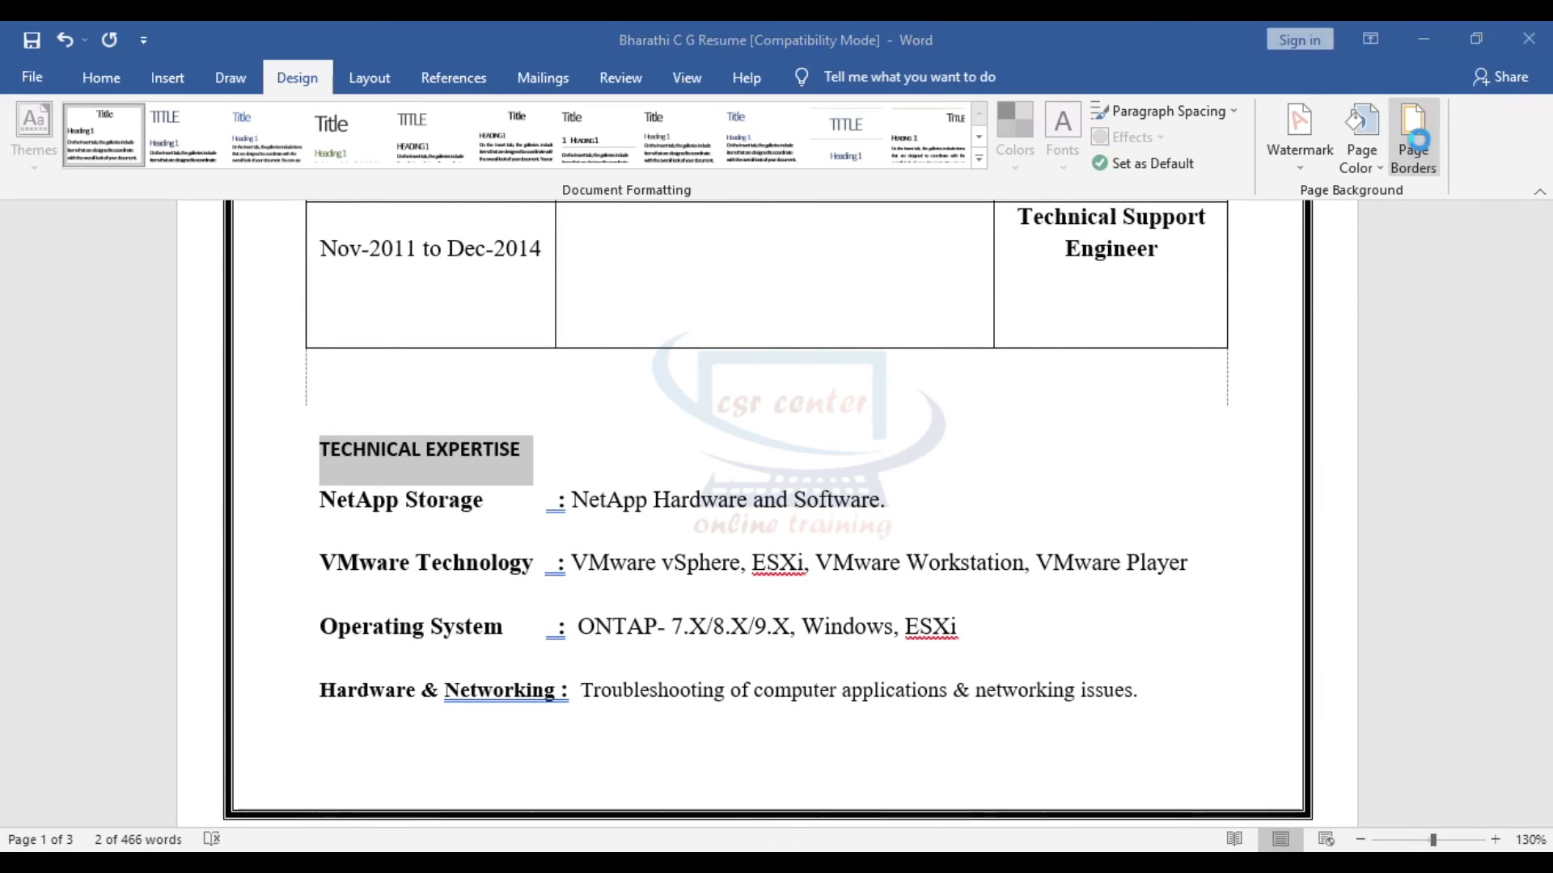
{"action": "left_click", "coordinate": [685, 271]}
{"action": "left_click", "coordinate": [687, 384]}
{"action": "left_click", "coordinate": [833, 273]}
{"action": "left_click", "coordinate": [801, 326]}
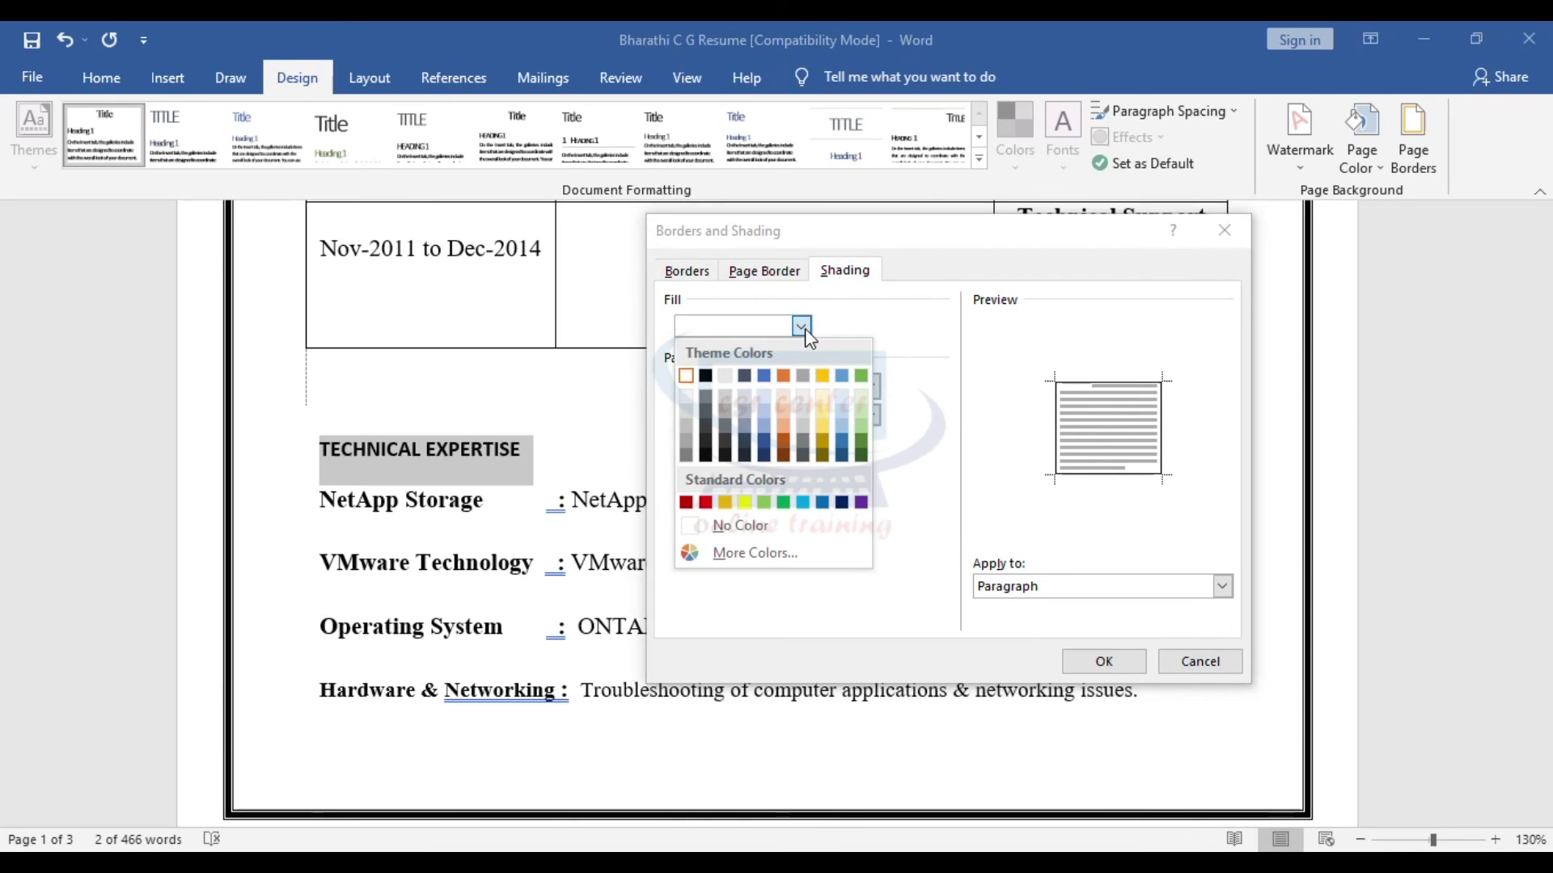
{"action": "left_click", "coordinate": [688, 417]}
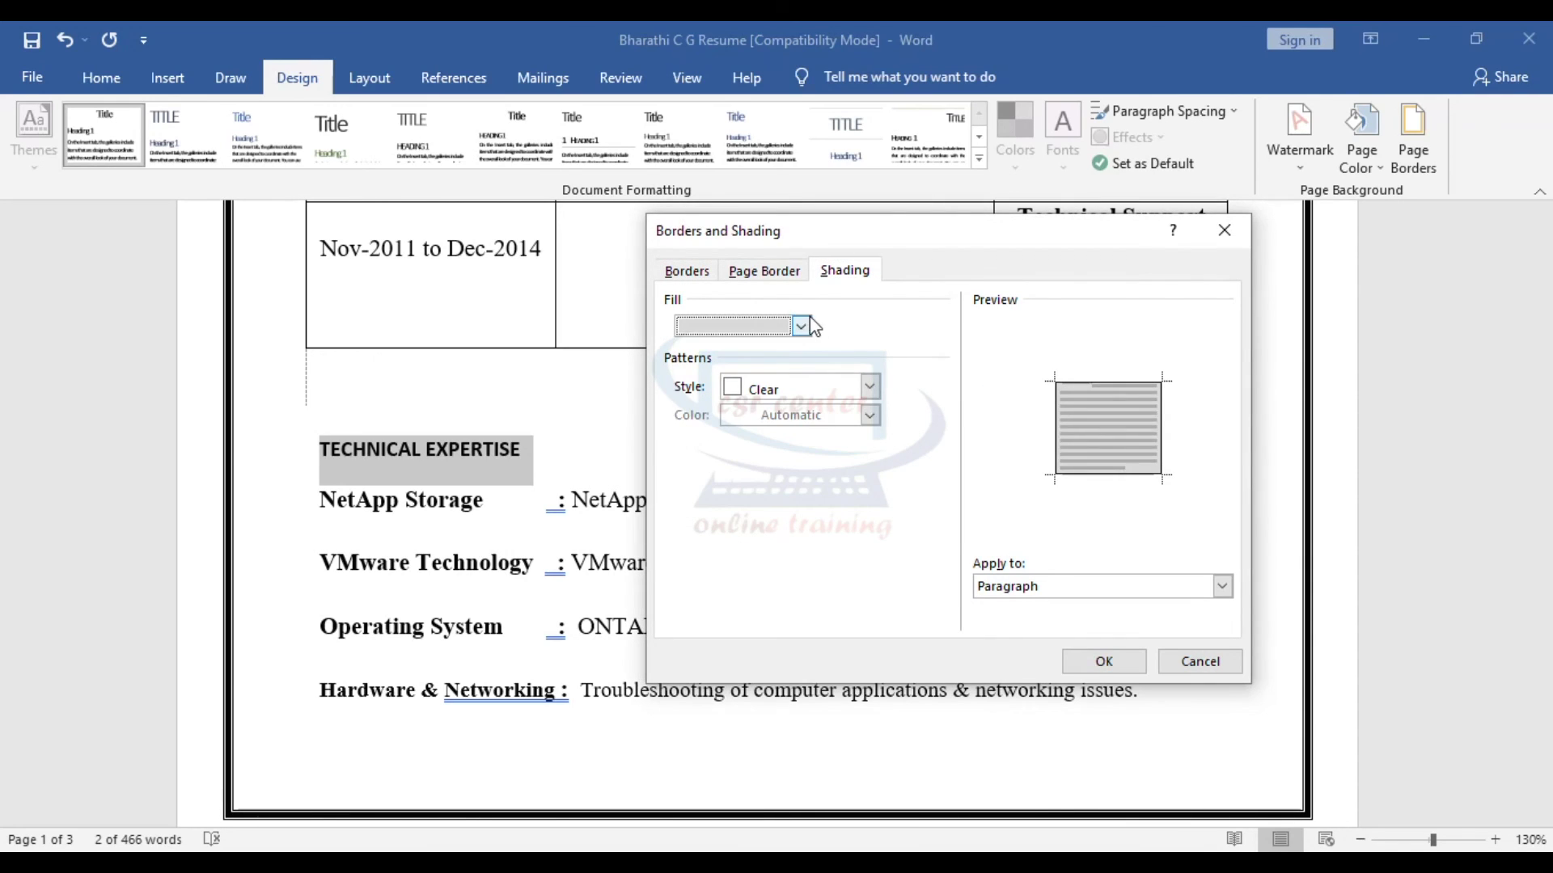
{"action": "left_click", "coordinate": [806, 322]}
{"action": "left_click", "coordinate": [687, 428]}
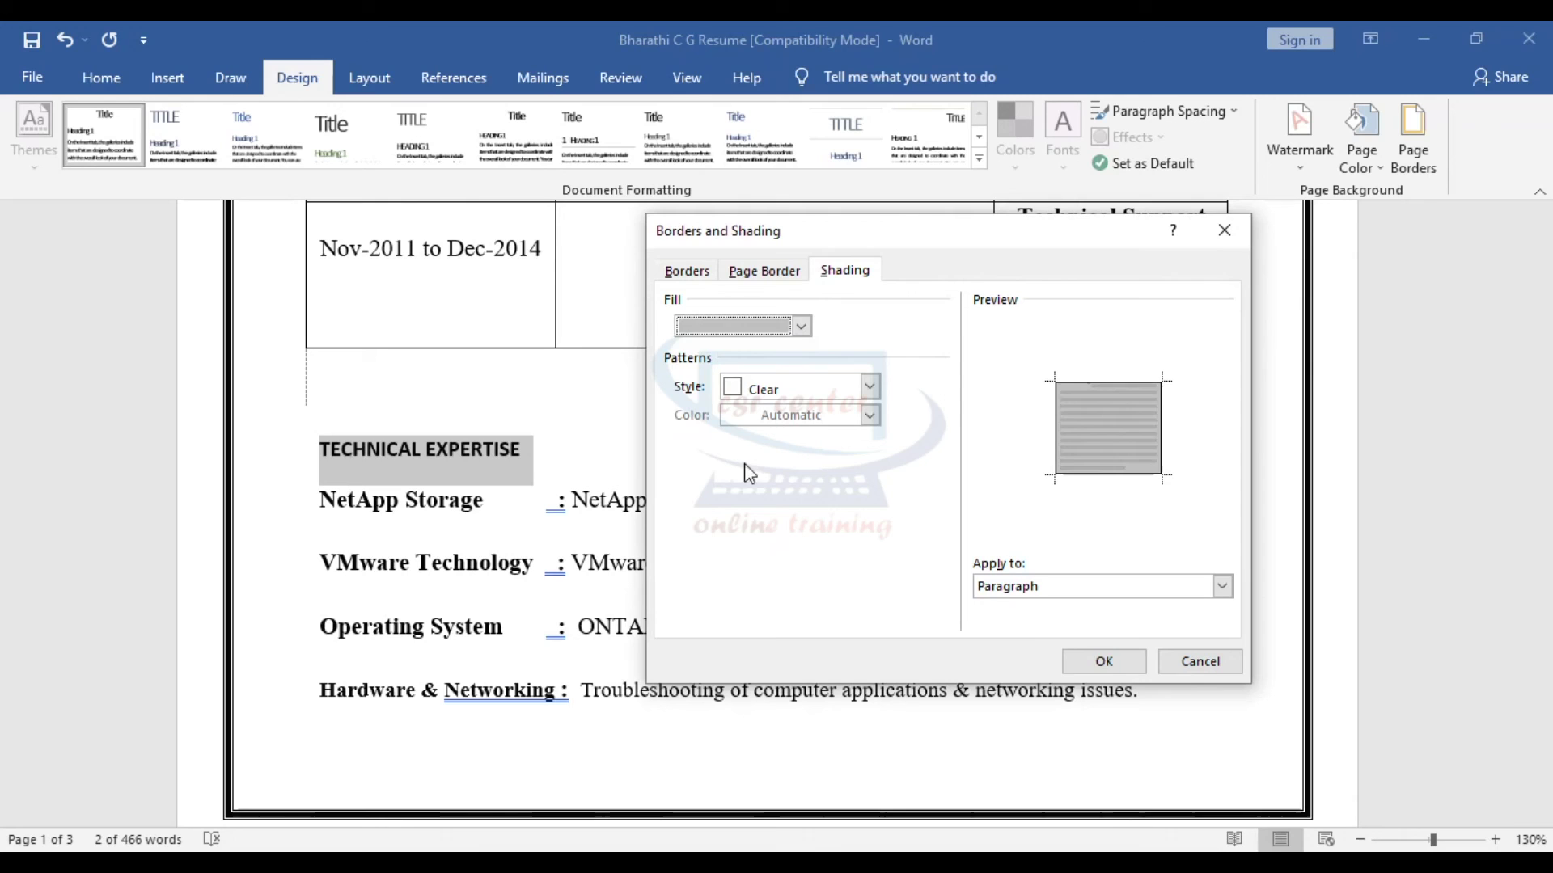
{"action": "left_click", "coordinate": [1102, 660]}
- Select the Professional Experience: Trainer heading at the start of the second page
{"action": "scroll", "coordinate": [888, 552], "scroll_direction": "down", "scroll_amount": 10}
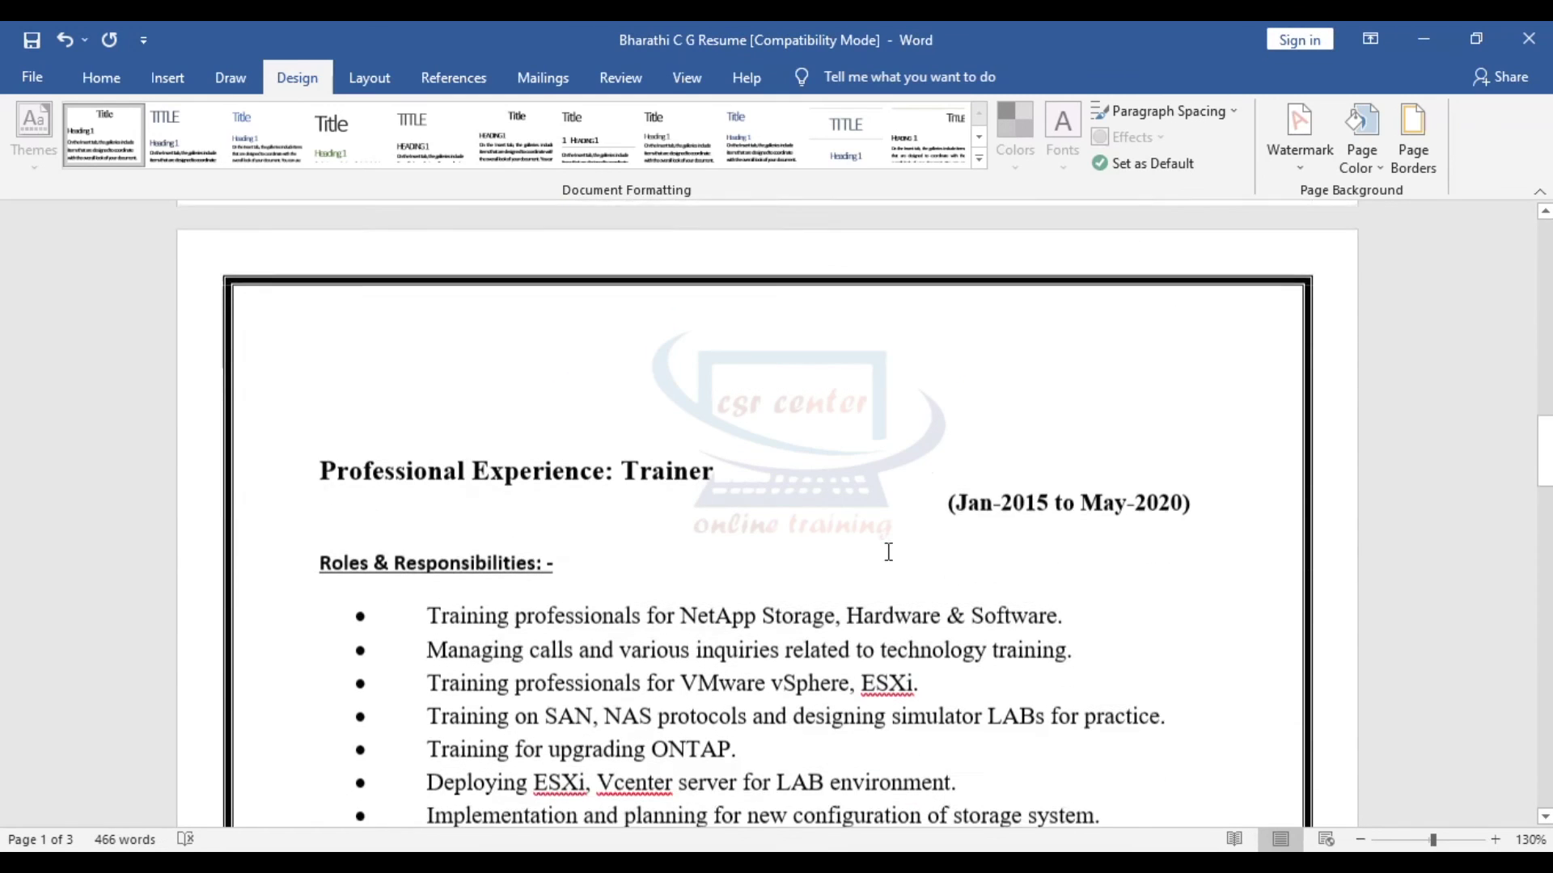
{"action": "left_click_drag", "start_coordinate": [324, 448], "coordinate": [721, 444]}
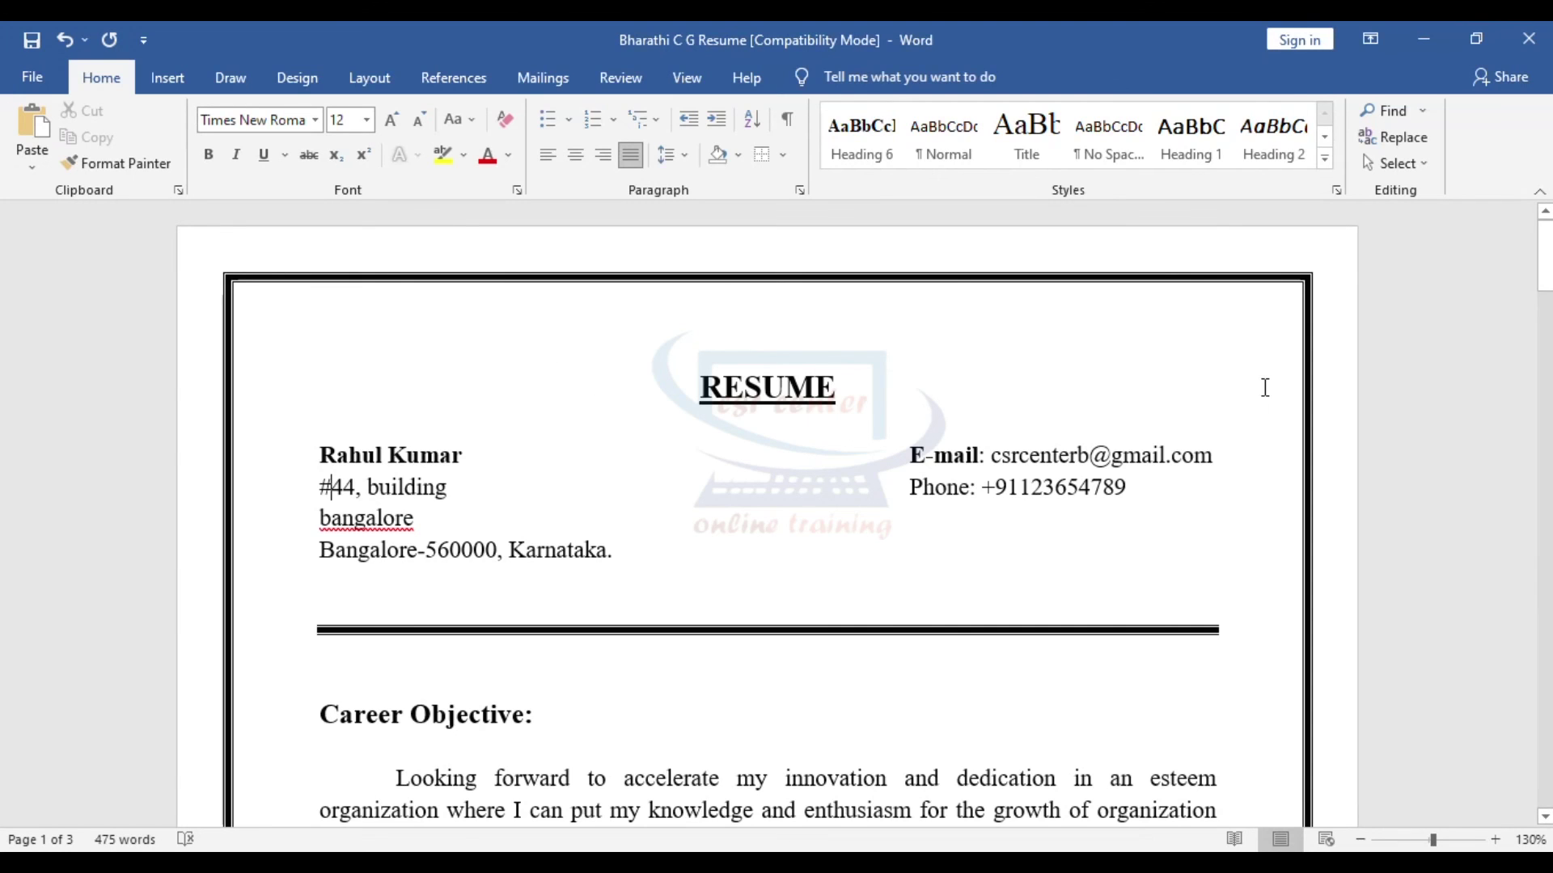
- Review the filled-in resume from the contact details through the experience table and Technical Expertise section to the end of the last page
{"action": "scroll", "coordinate": [1133, 357], "scroll_direction": "down", "scroll_amount": 3}
{"action": "scroll", "coordinate": [512, 496], "scroll_direction": "down", "scroll_amount": 6}
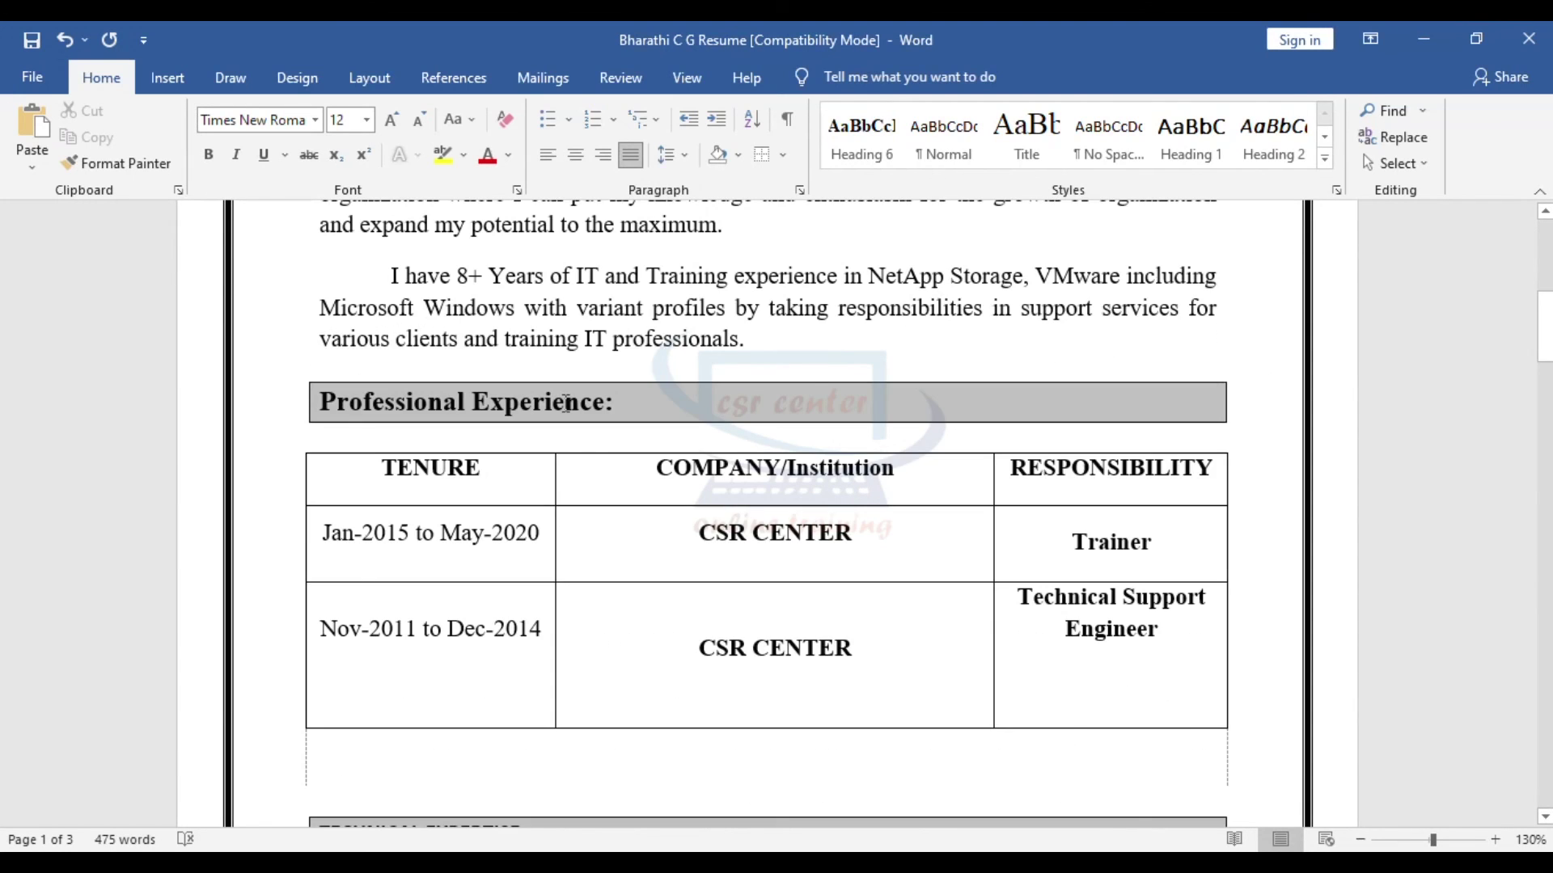
{"action": "scroll", "coordinate": [796, 407], "scroll_direction": "down", "scroll_amount": 3}
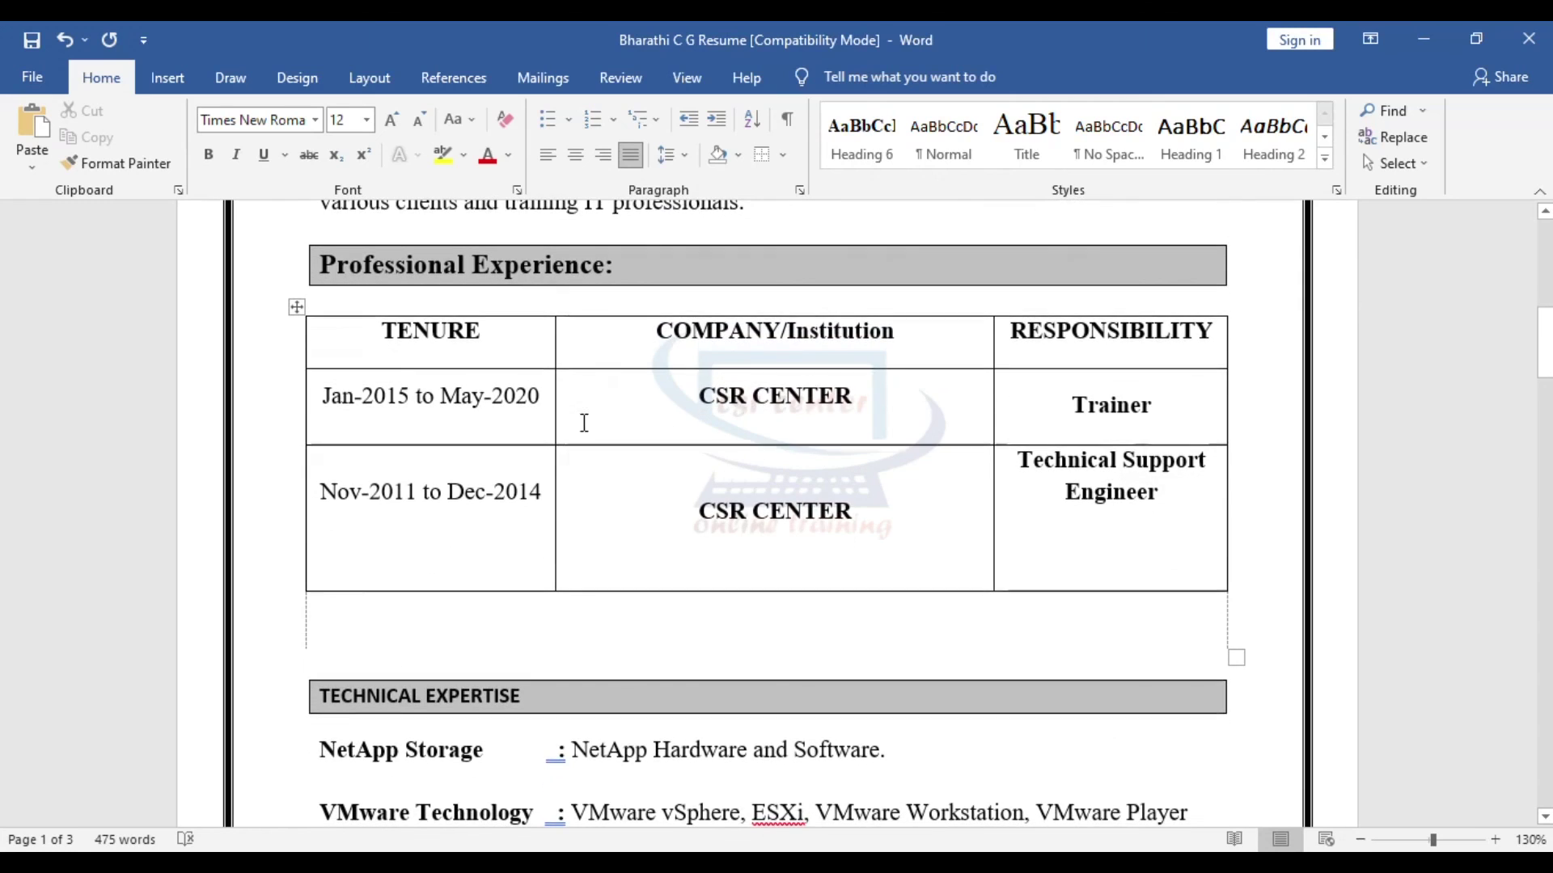
{"action": "scroll", "coordinate": [872, 475], "scroll_direction": "down", "scroll_amount": 4}
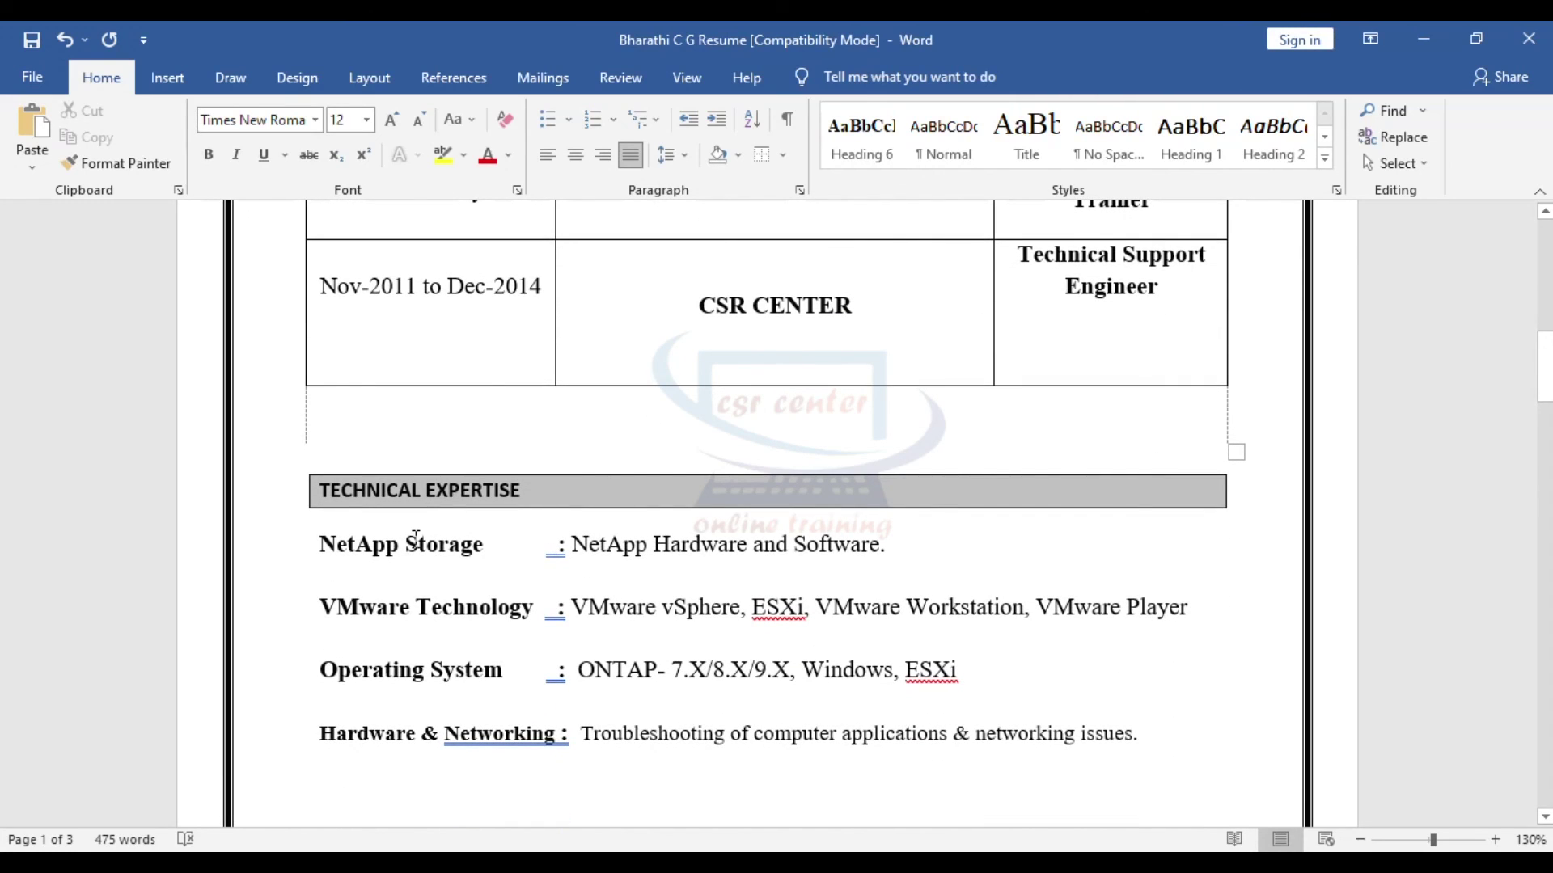
{"action": "scroll", "coordinate": [693, 596], "scroll_direction": "down", "scroll_amount": 10}
{"action": "scroll", "coordinate": [690, 588], "scroll_direction": "down", "scroll_amount": 20}
{"action": "scroll", "coordinate": [688, 590], "scroll_direction": "down", "scroll_amount": 20}
{"action": "scroll", "coordinate": [690, 590], "scroll_direction": "down", "scroll_amount": 3}
- Check the shaded section headings from Personal Profile back through Strengths, Profile, Academic Profile and Trainer experience to the resume title
{"action": "scroll", "coordinate": [690, 590], "scroll_direction": "up", "scroll_amount": 8}
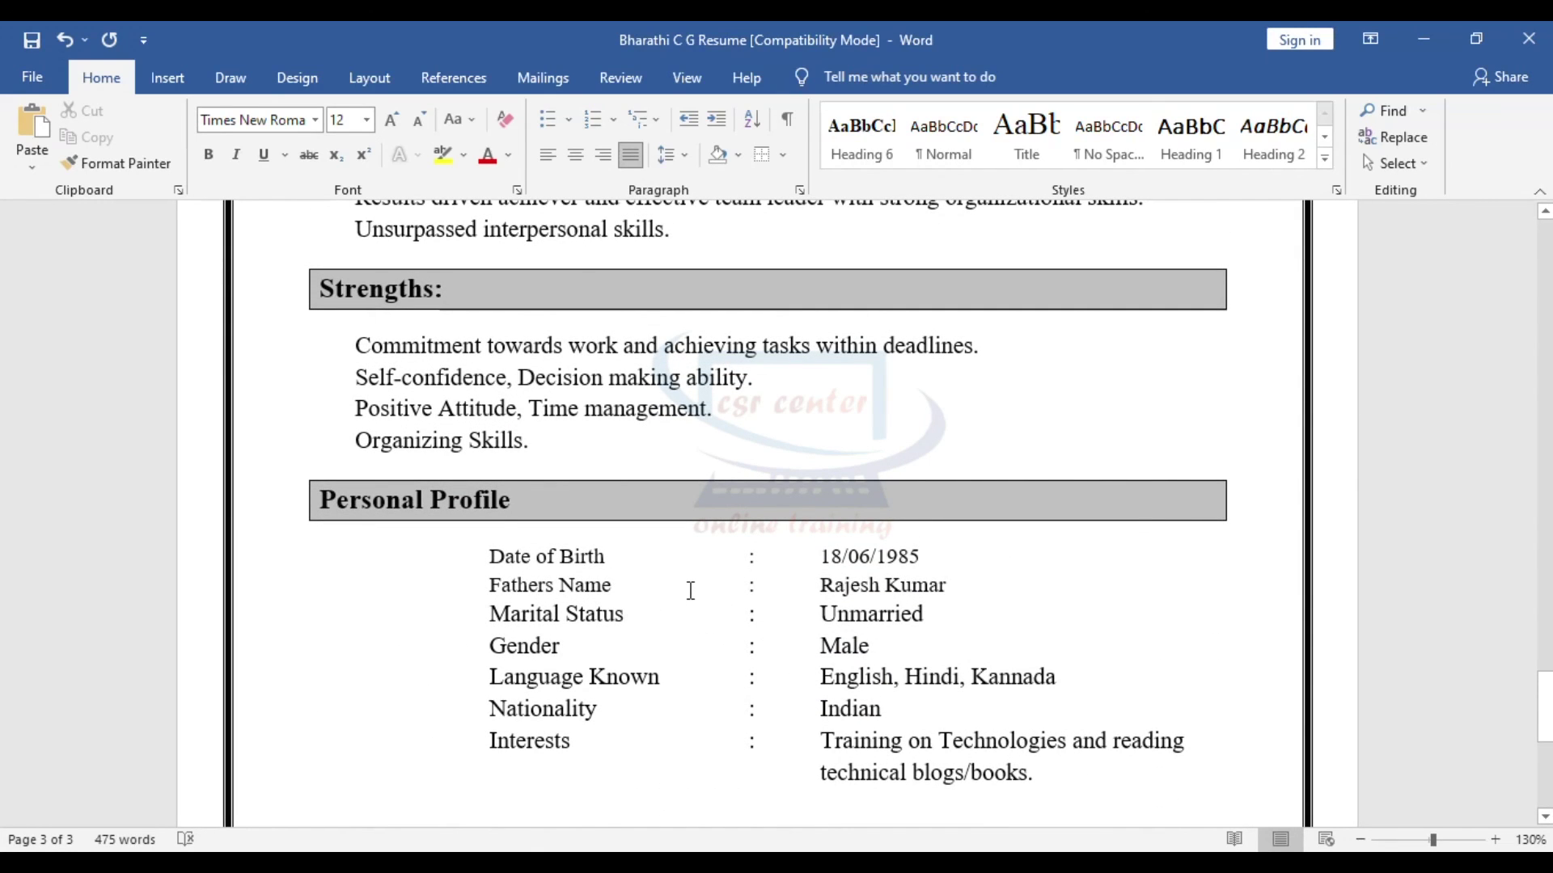
{"action": "scroll", "coordinate": [691, 591], "scroll_direction": "up", "scroll_amount": 6}
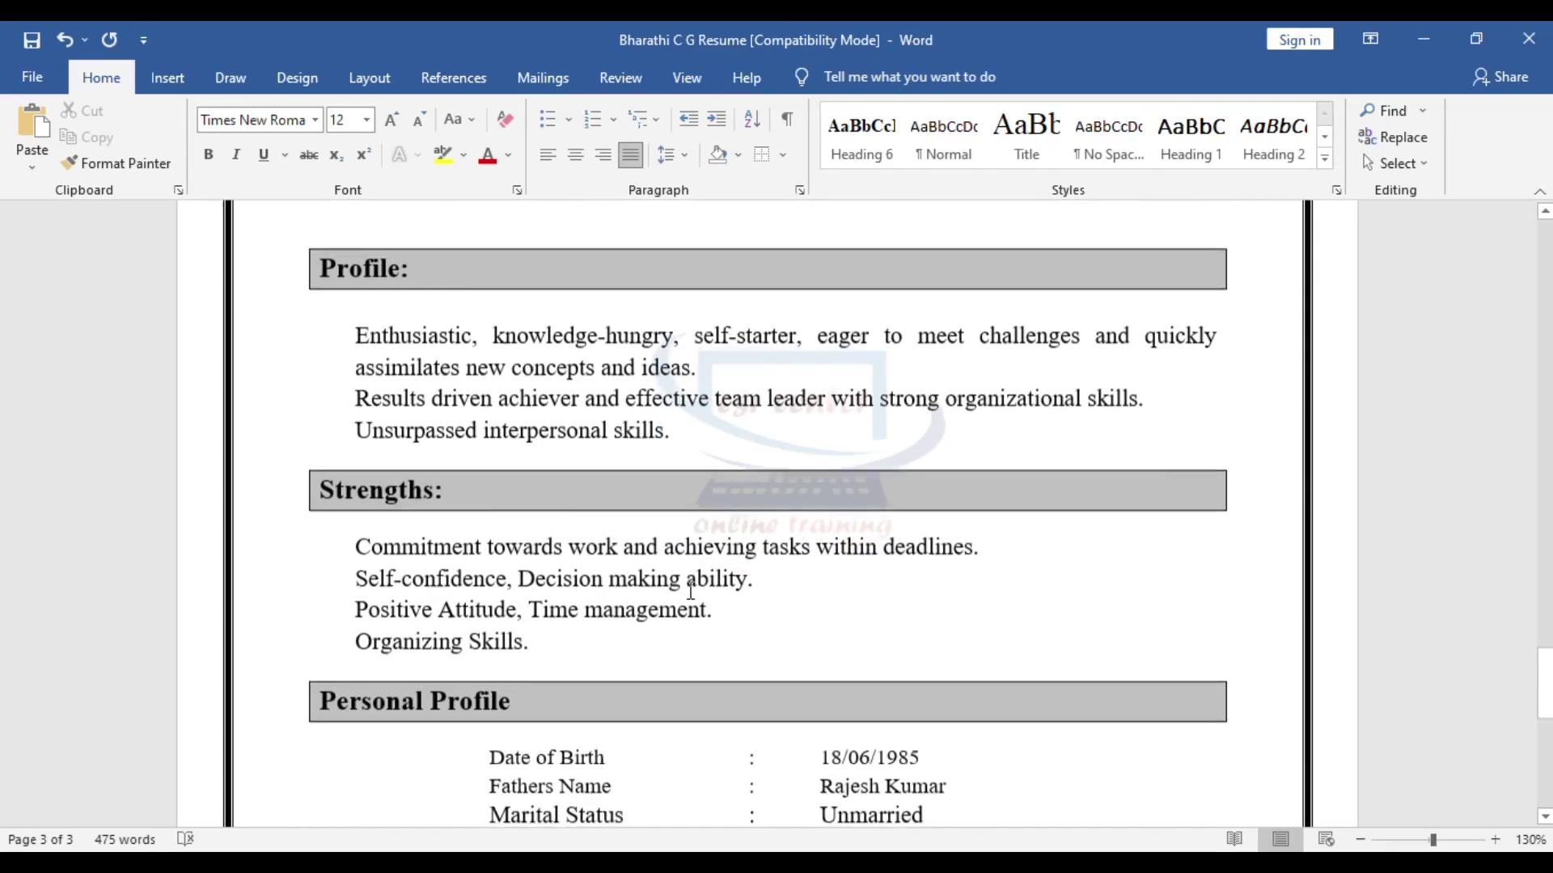
{"action": "scroll", "coordinate": [691, 591], "scroll_direction": "up", "scroll_amount": 20}
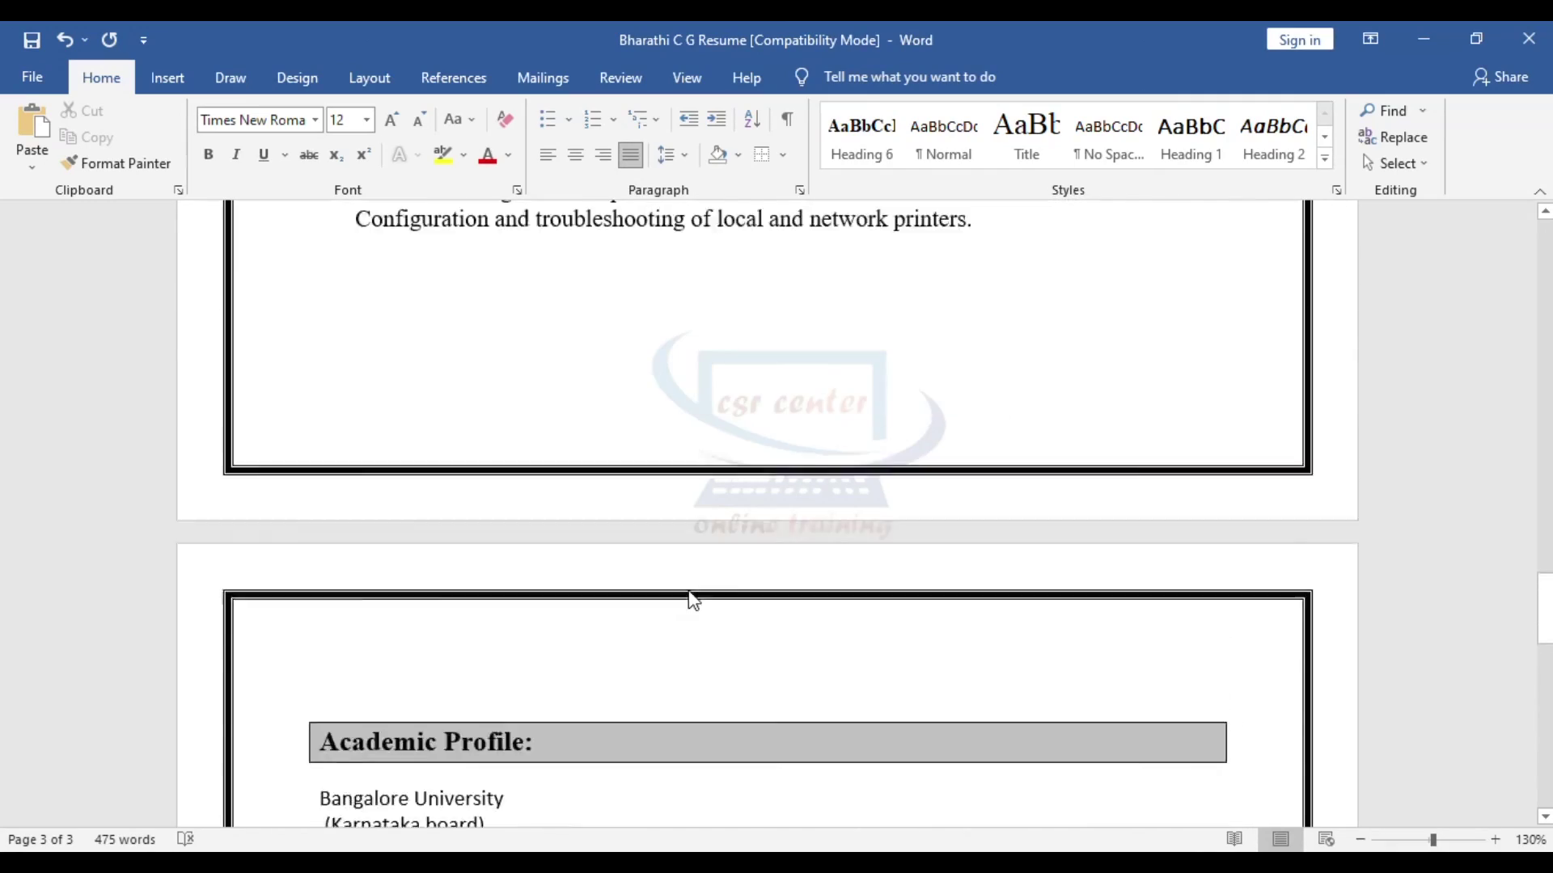
{"action": "scroll", "coordinate": [690, 590], "scroll_direction": "up", "scroll_amount": 20}
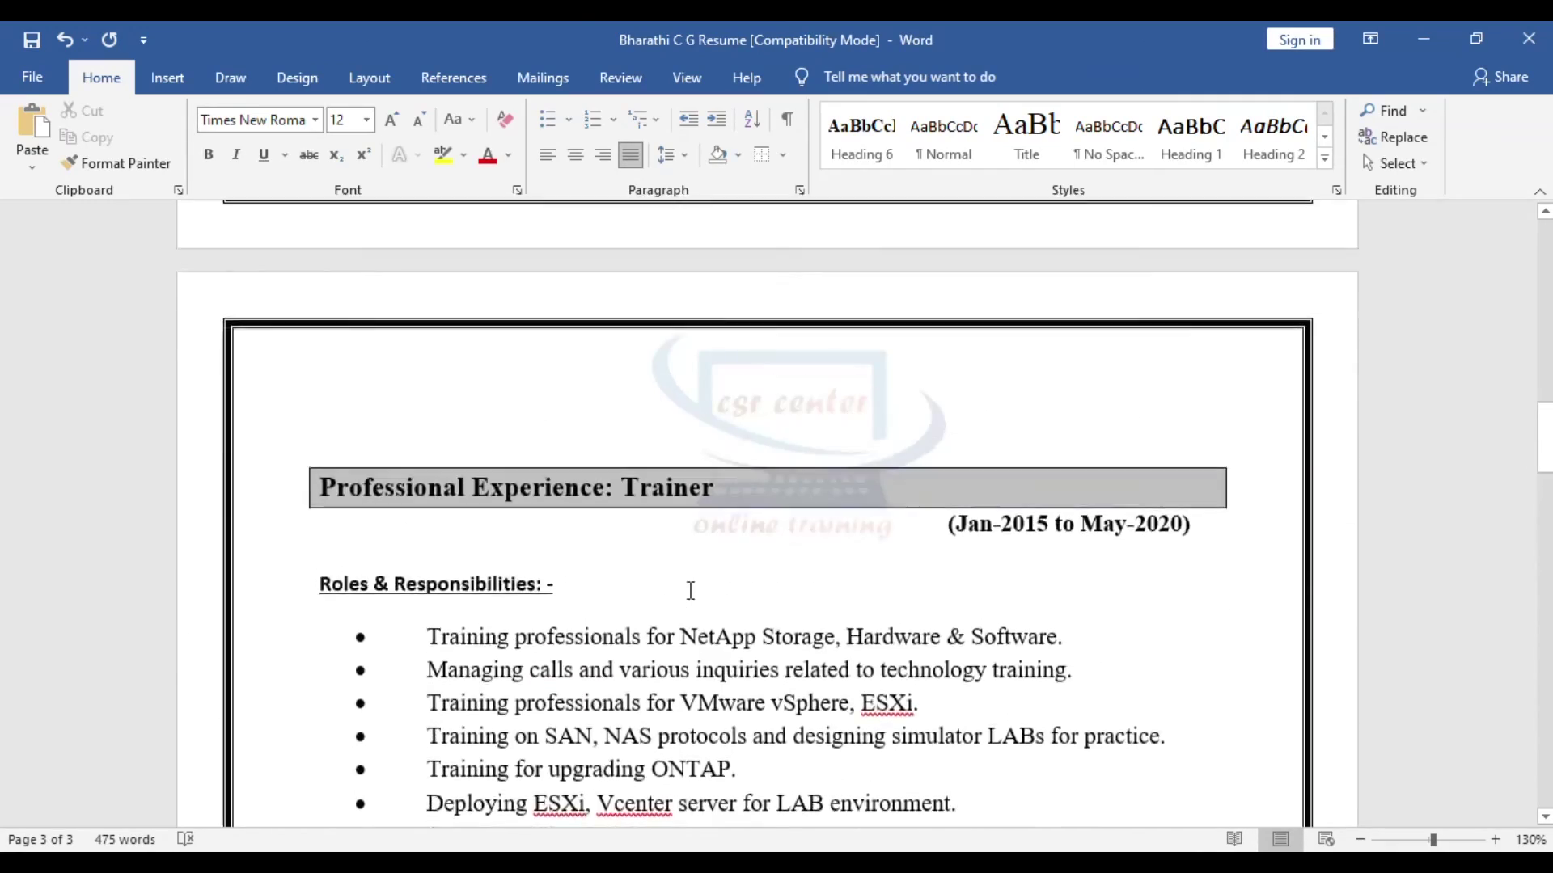
{"action": "scroll", "coordinate": [690, 590], "scroll_direction": "up", "scroll_amount": 6}
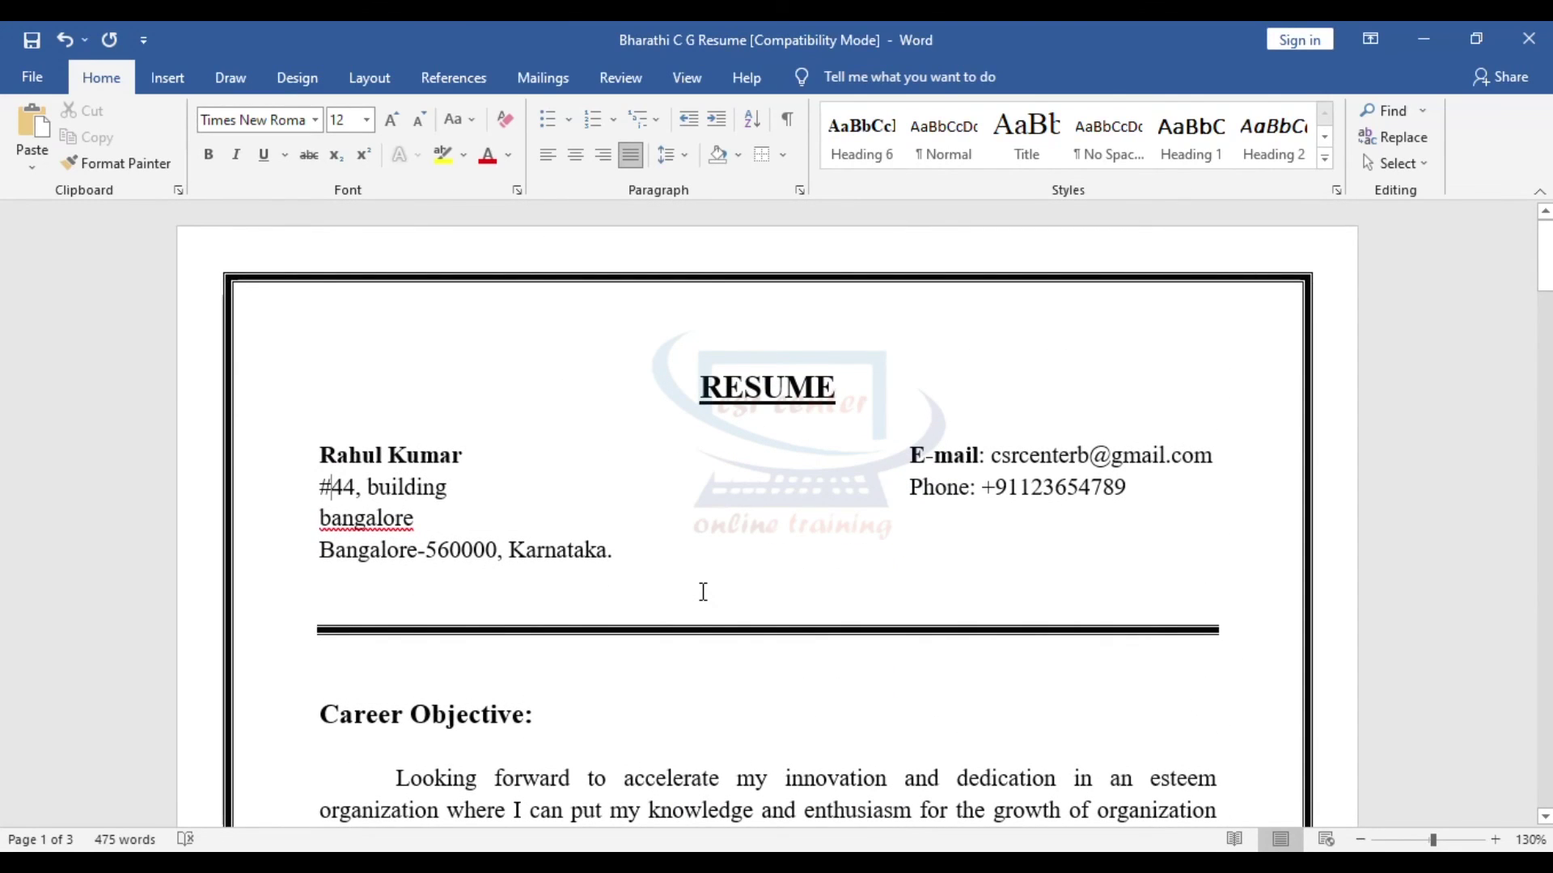
- Set the font of the entire resume to Times New Roman
{"action": "key", "text": "ctrl+a"}
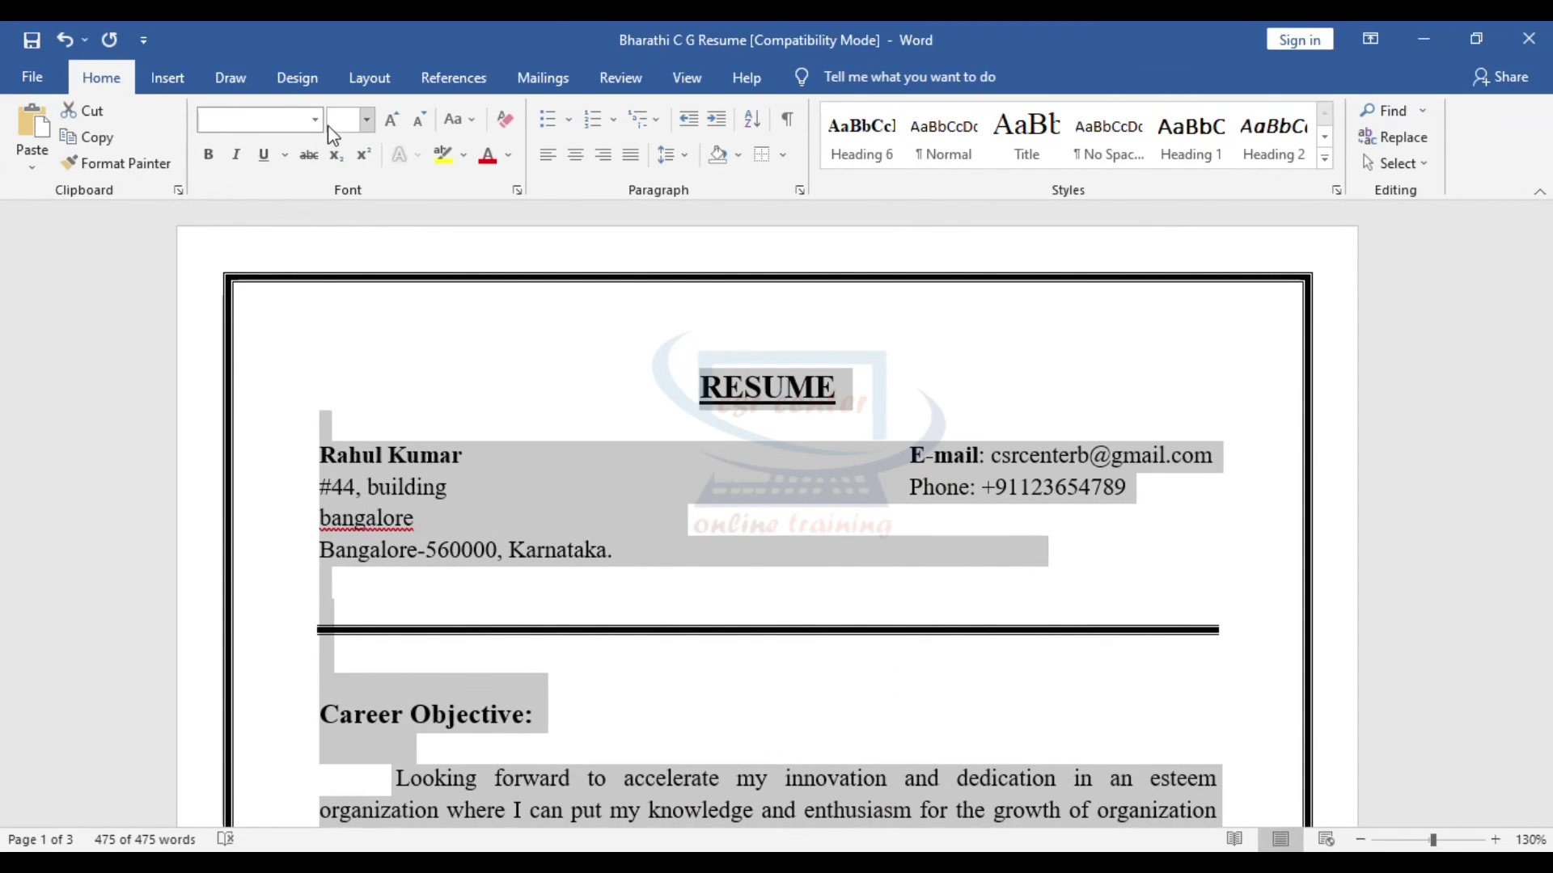
{"action": "left_click", "coordinate": [316, 121]}
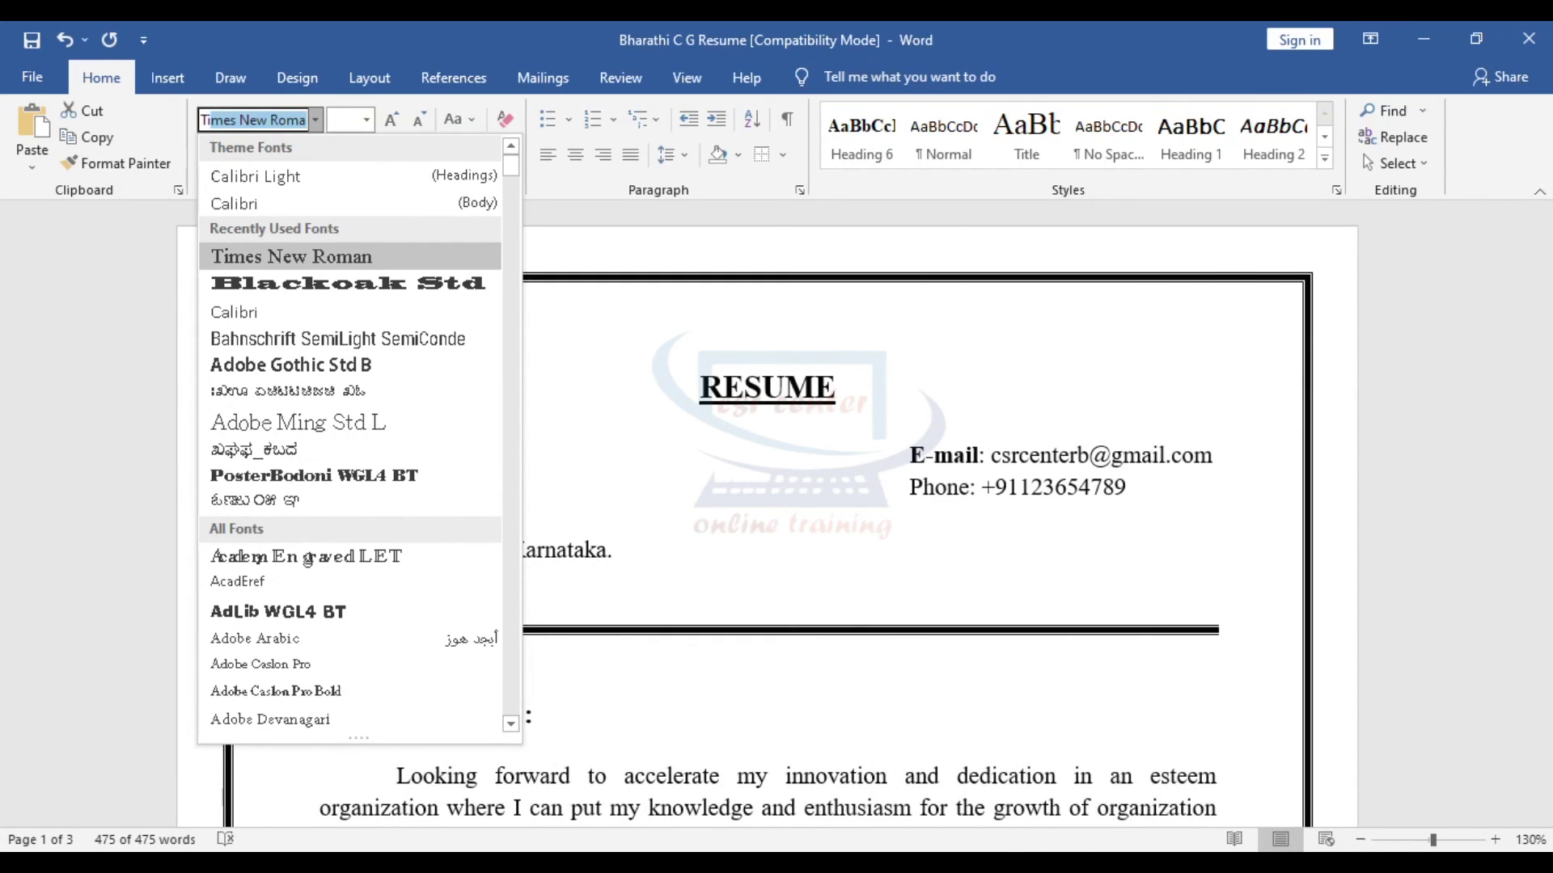
{"action": "left_click", "coordinate": [316, 121]}
{"action": "left_click", "coordinate": [636, 599]}
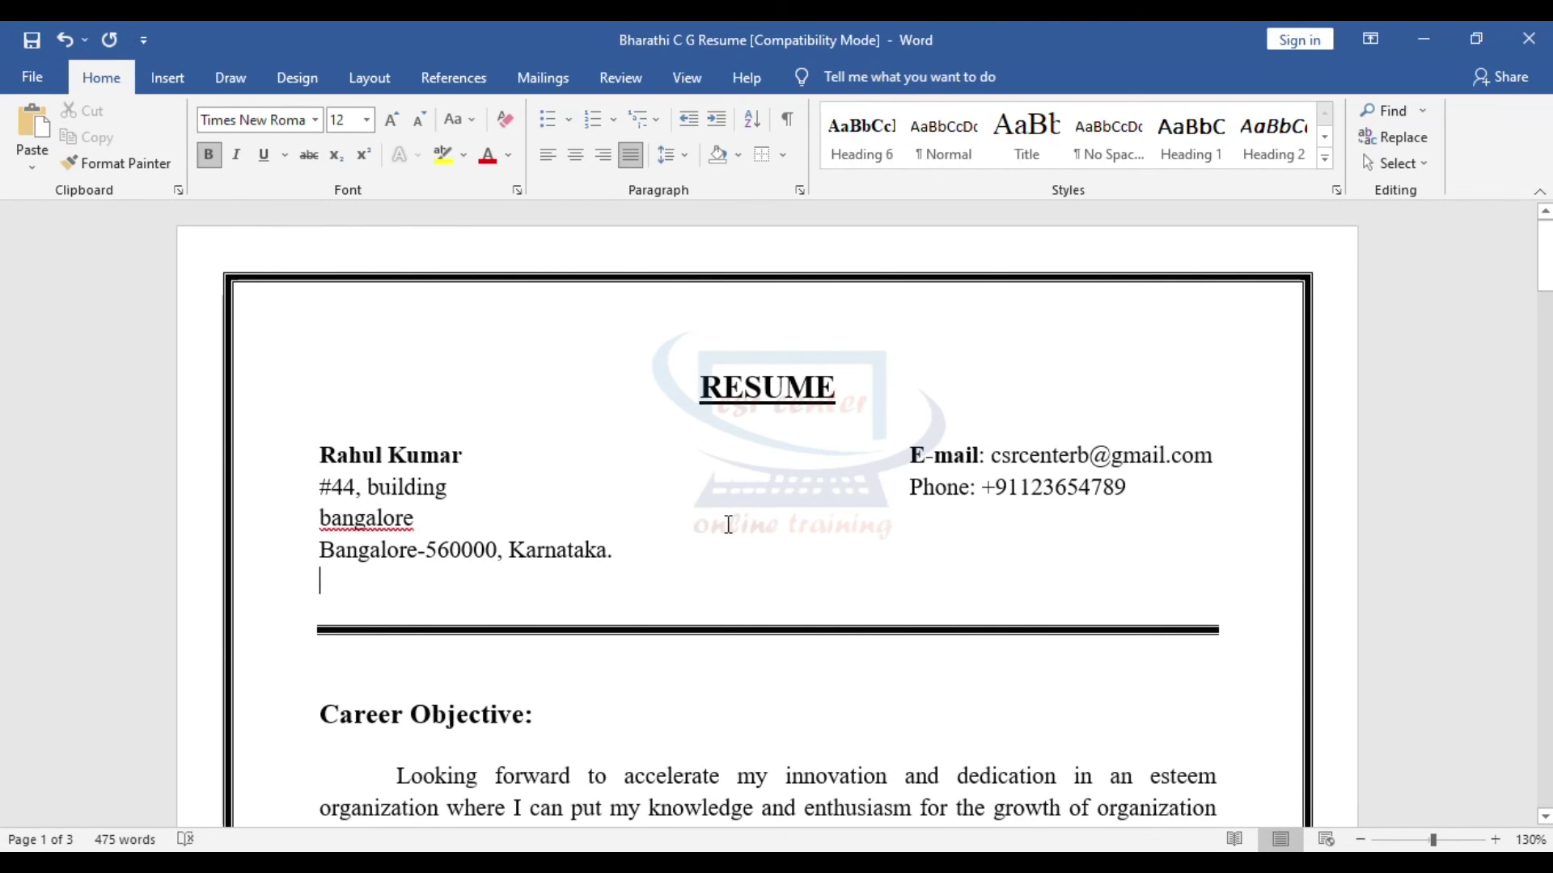
- Check the font of the Career Objective, Professional Experience and Technical Expertise sections on the first page
{"action": "scroll", "coordinate": [728, 526], "scroll_direction": "down", "scroll_amount": 2}
{"action": "left_click", "coordinate": [321, 517]}
{"action": "scroll", "coordinate": [844, 644], "scroll_direction": "down", "scroll_amount": 4}
{"action": "scroll", "coordinate": [845, 643], "scroll_direction": "down", "scroll_amount": 4}
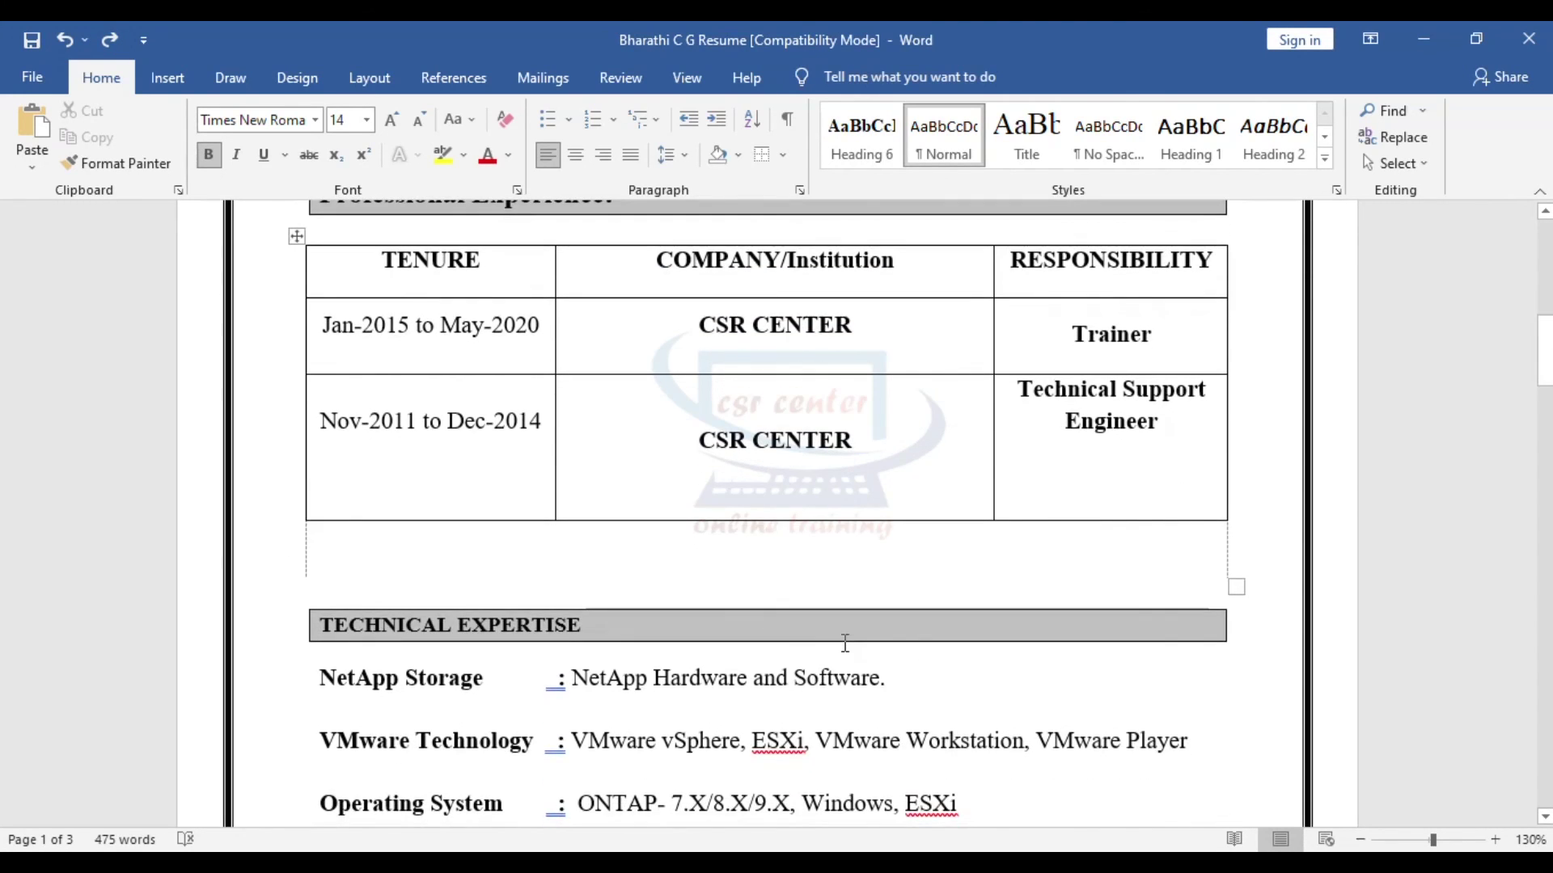
{"action": "key", "text": "alt+s"}
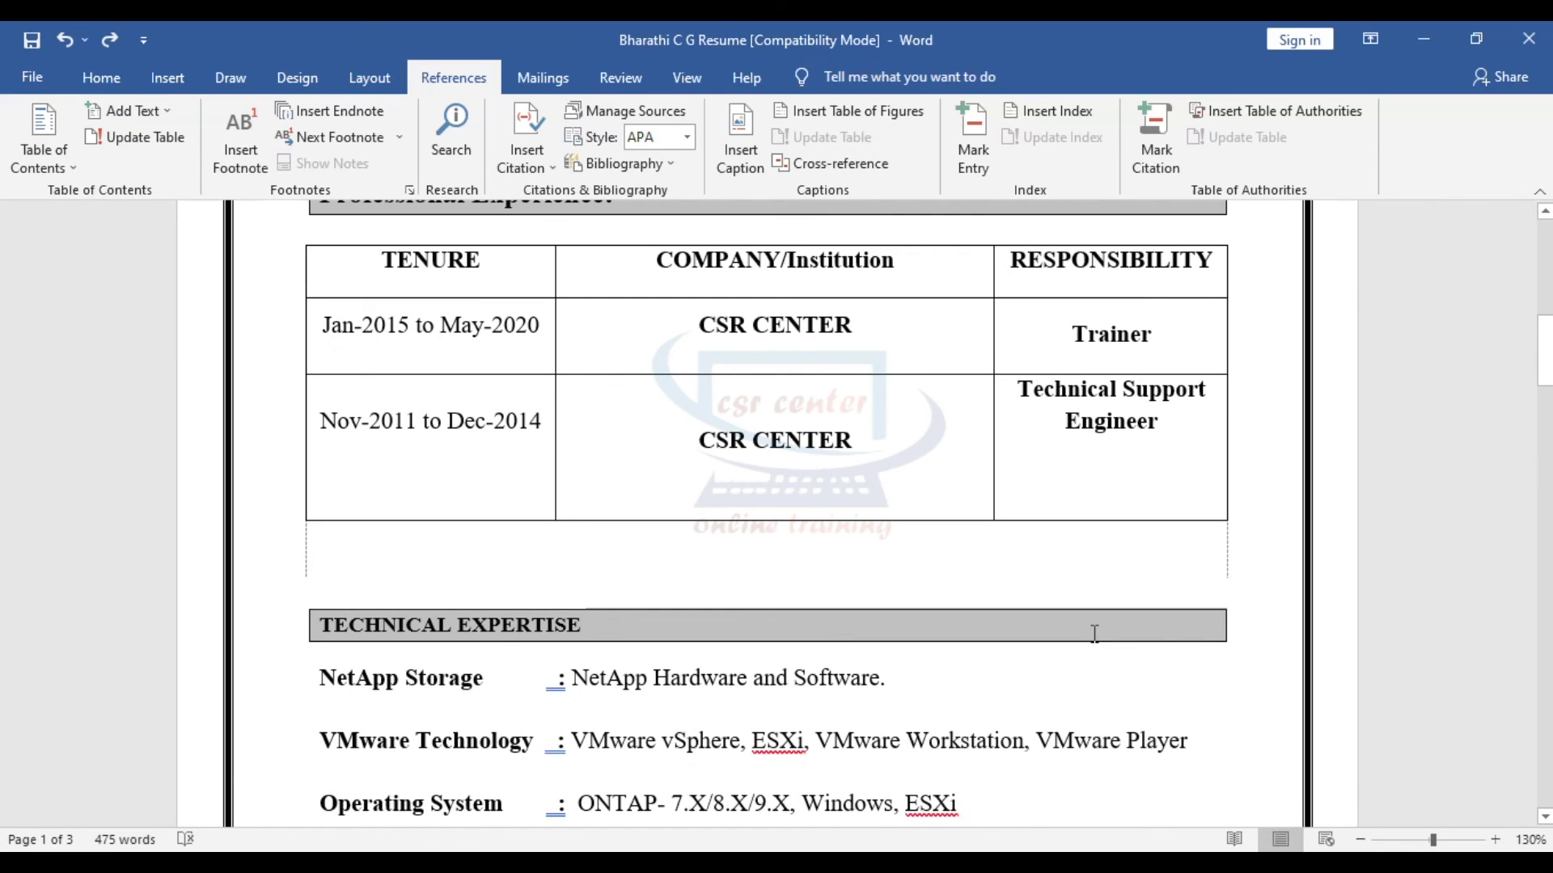